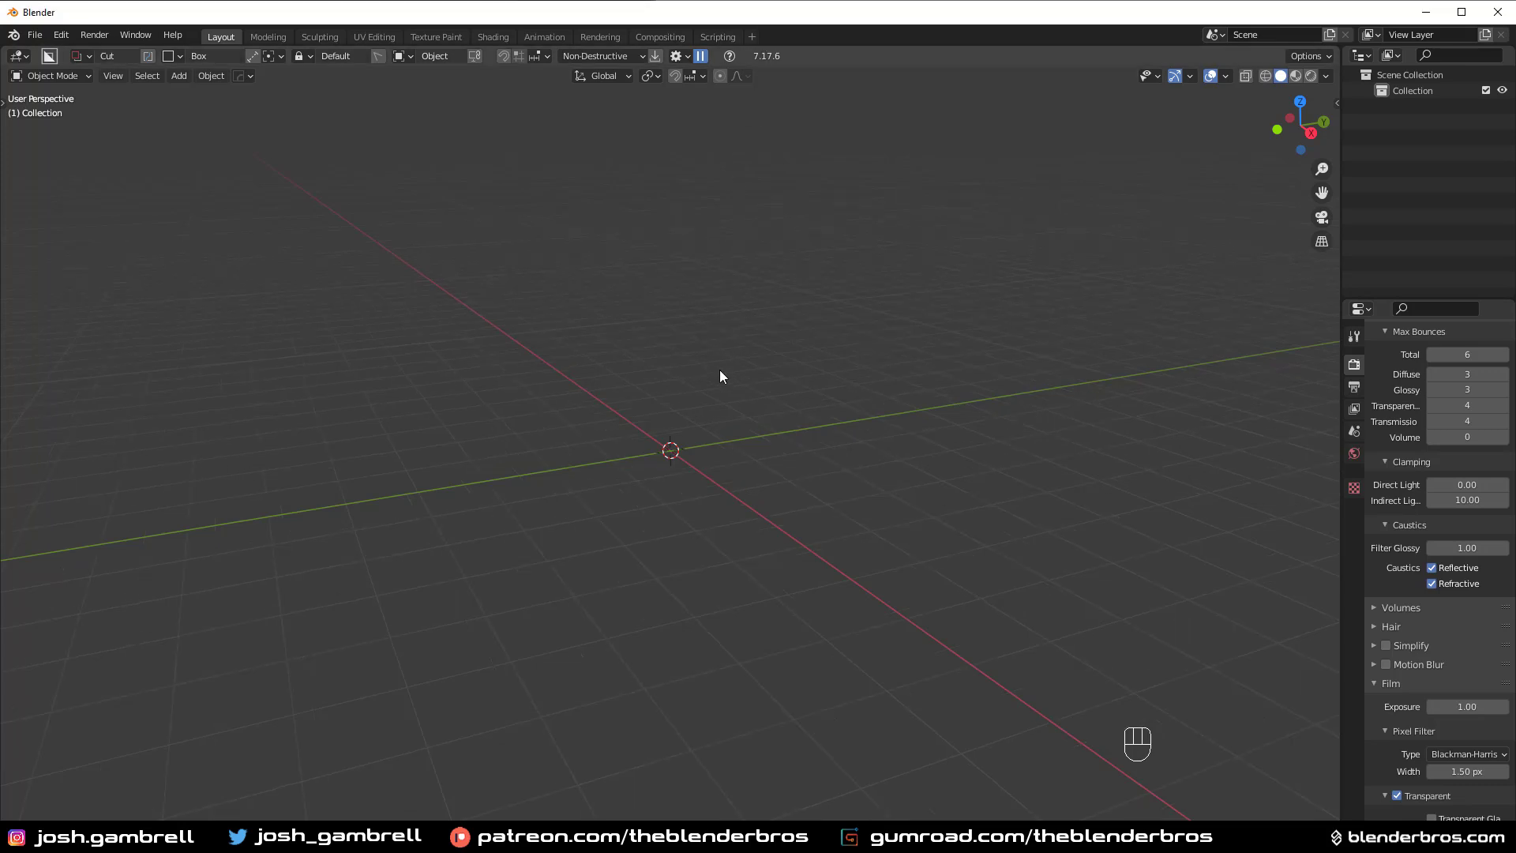
Add a cube mesh at the world origin.
key(shift+a)
mouse_move(719, 368)
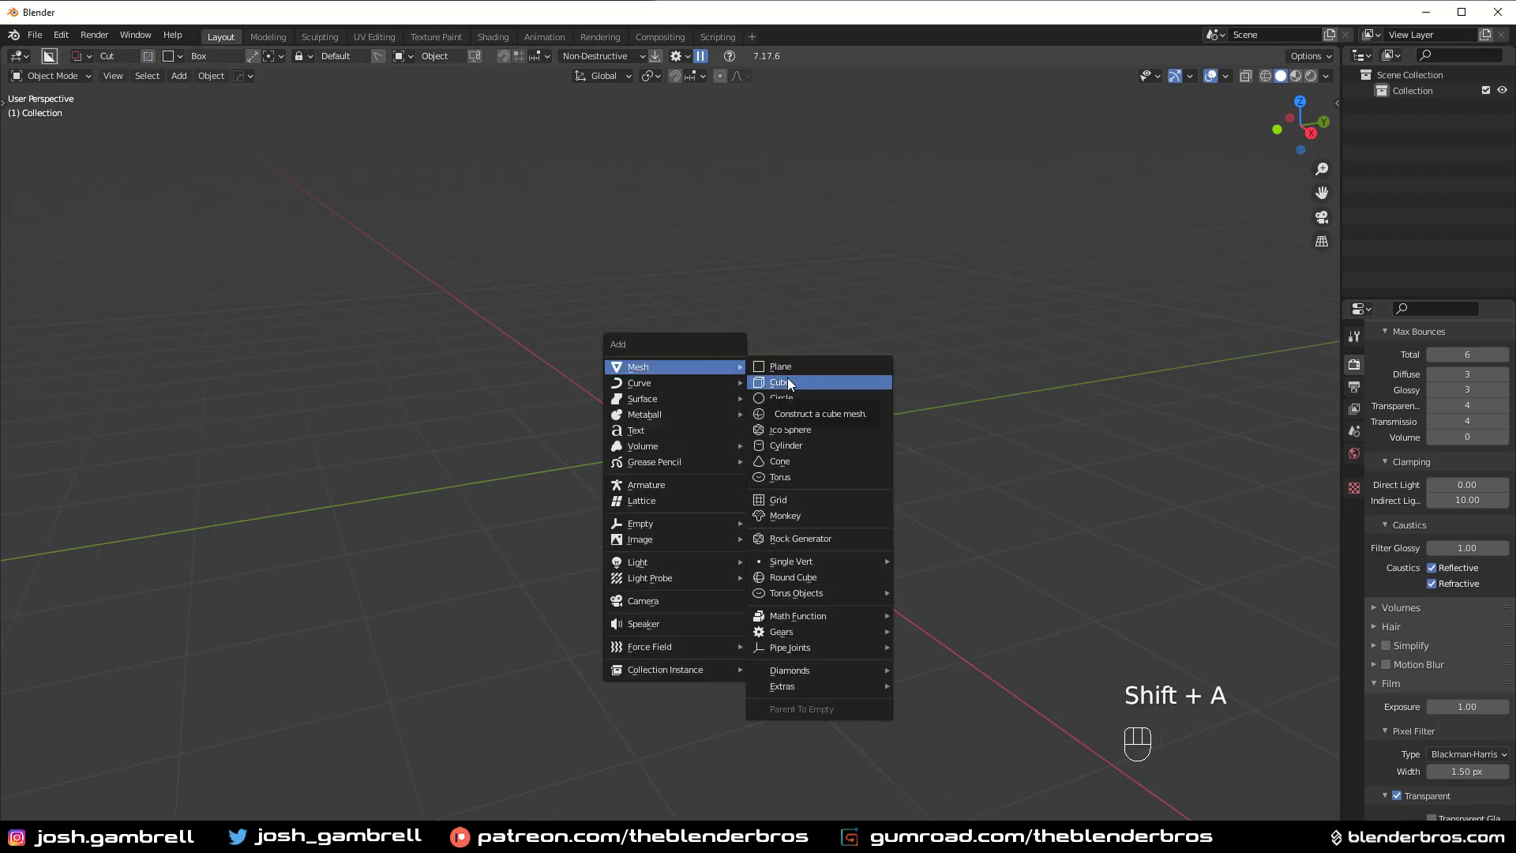
click(829, 382)
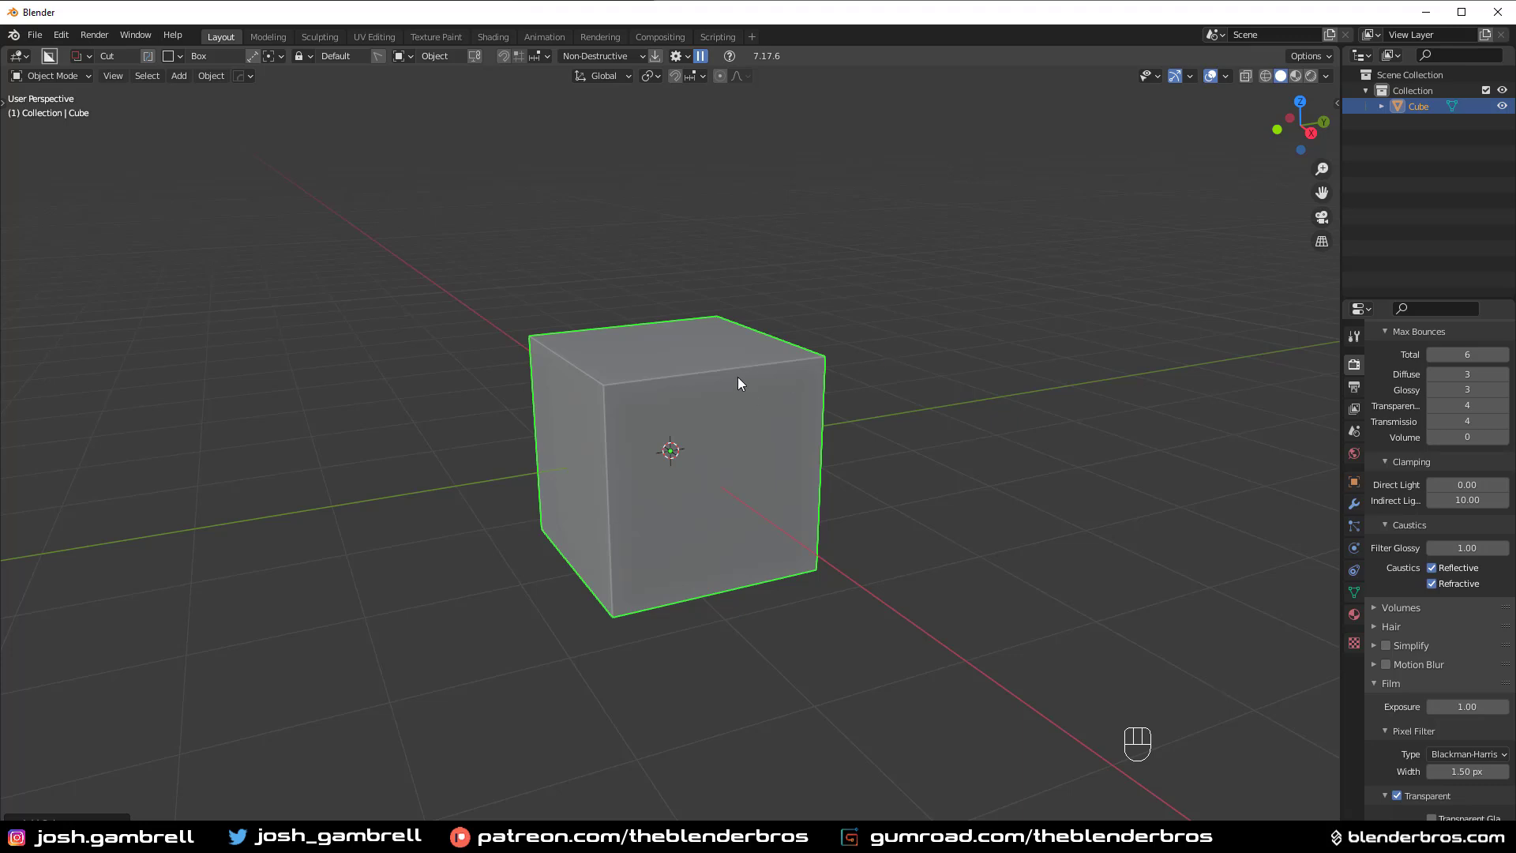
middle_drag(737, 376, 921, 321)
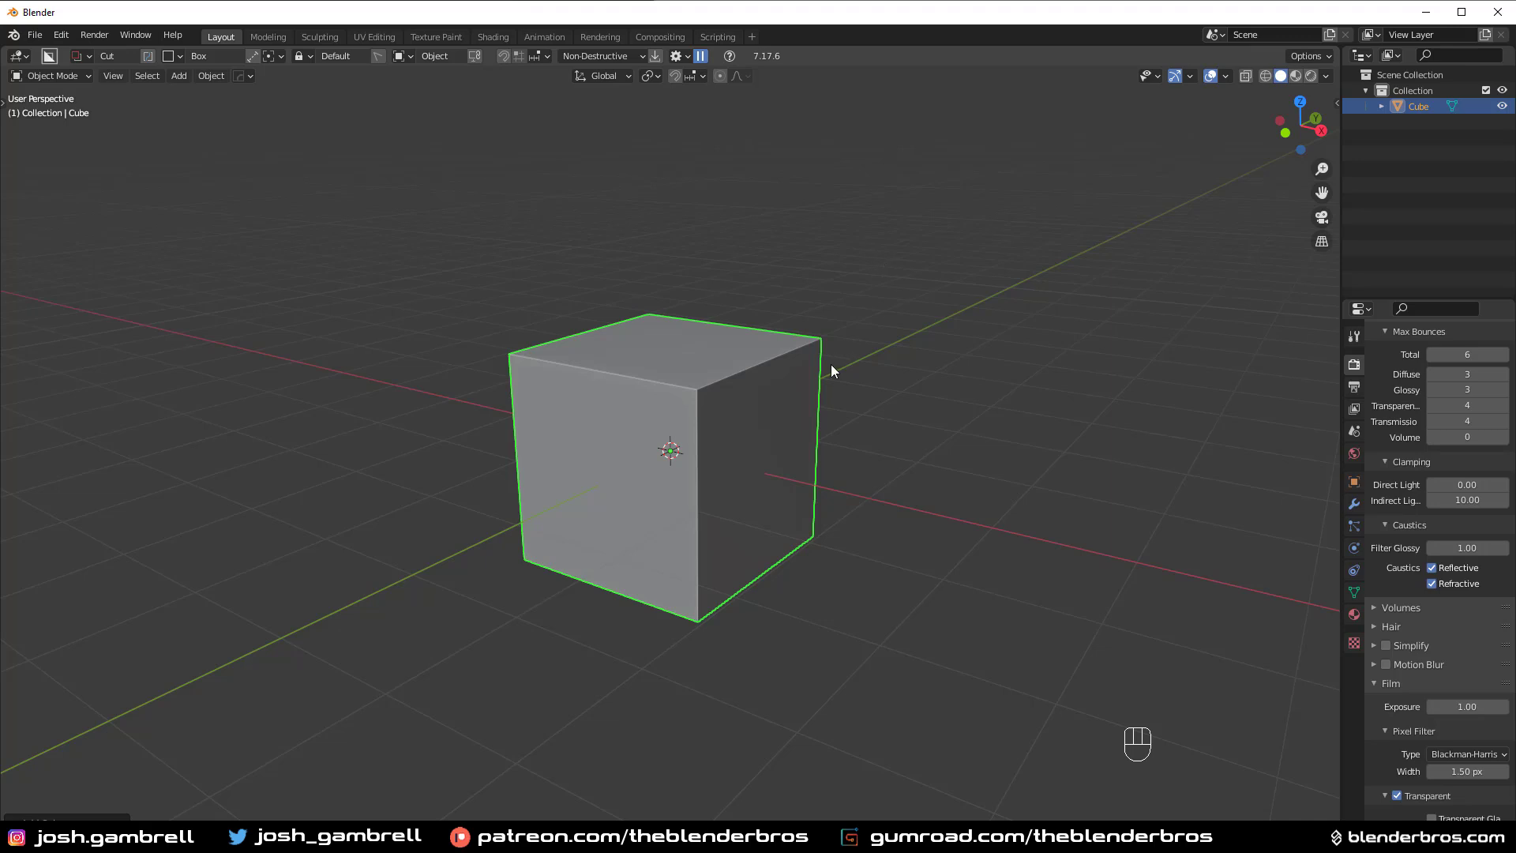
key(g)
key(shift+z)
right_click(860, 386)
Duplicate the cube and move the copy in the horizontal plane so it partly overlaps the original.
key(shift+d)
right_click(853, 410)
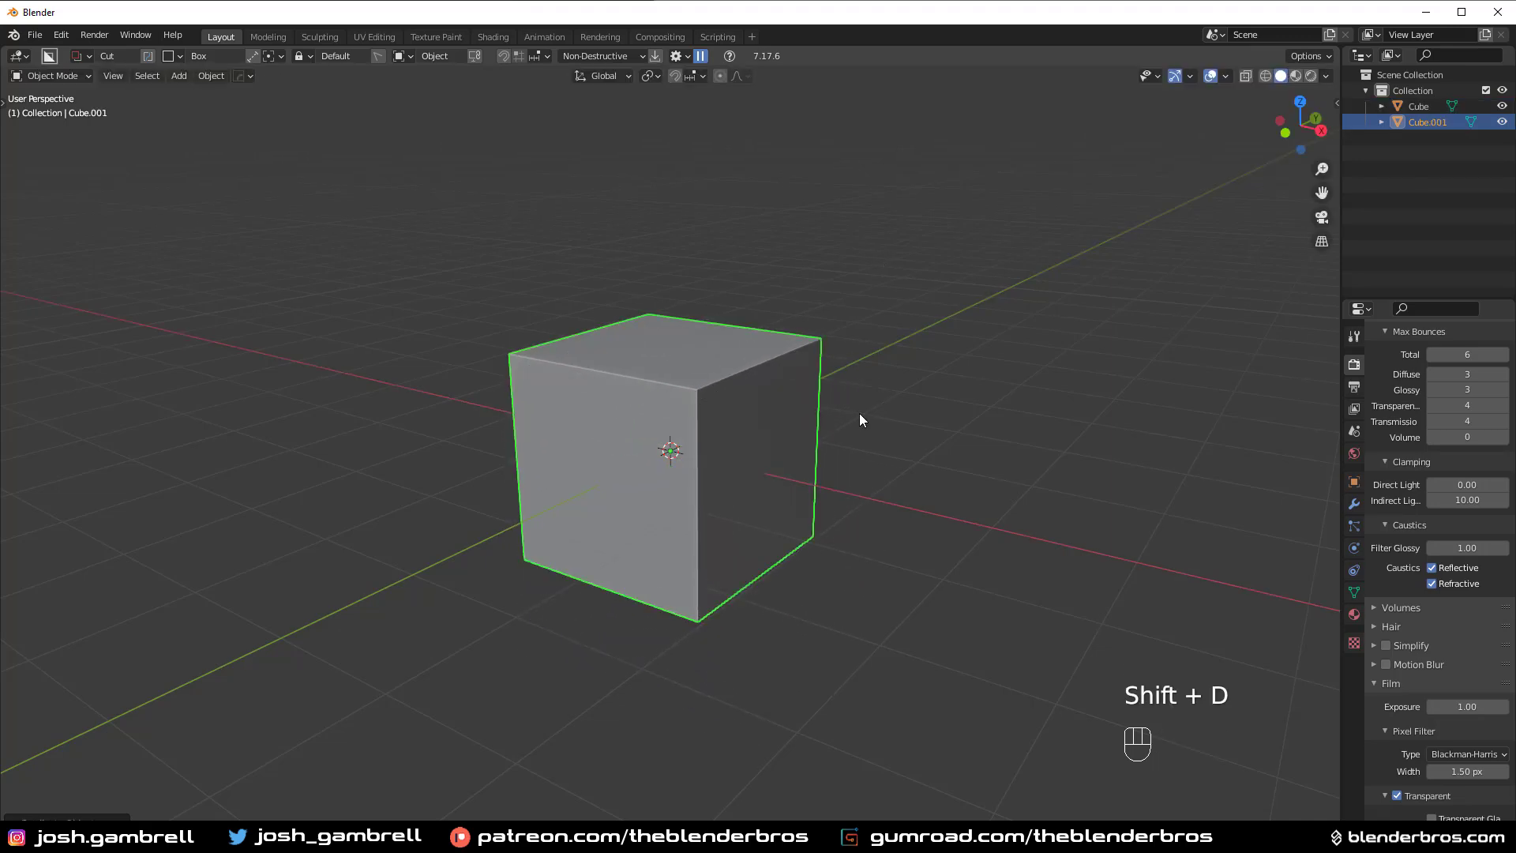
key(g)
key(shift+z)
click(897, 478)
middle_drag(763, 423, 818, 427)
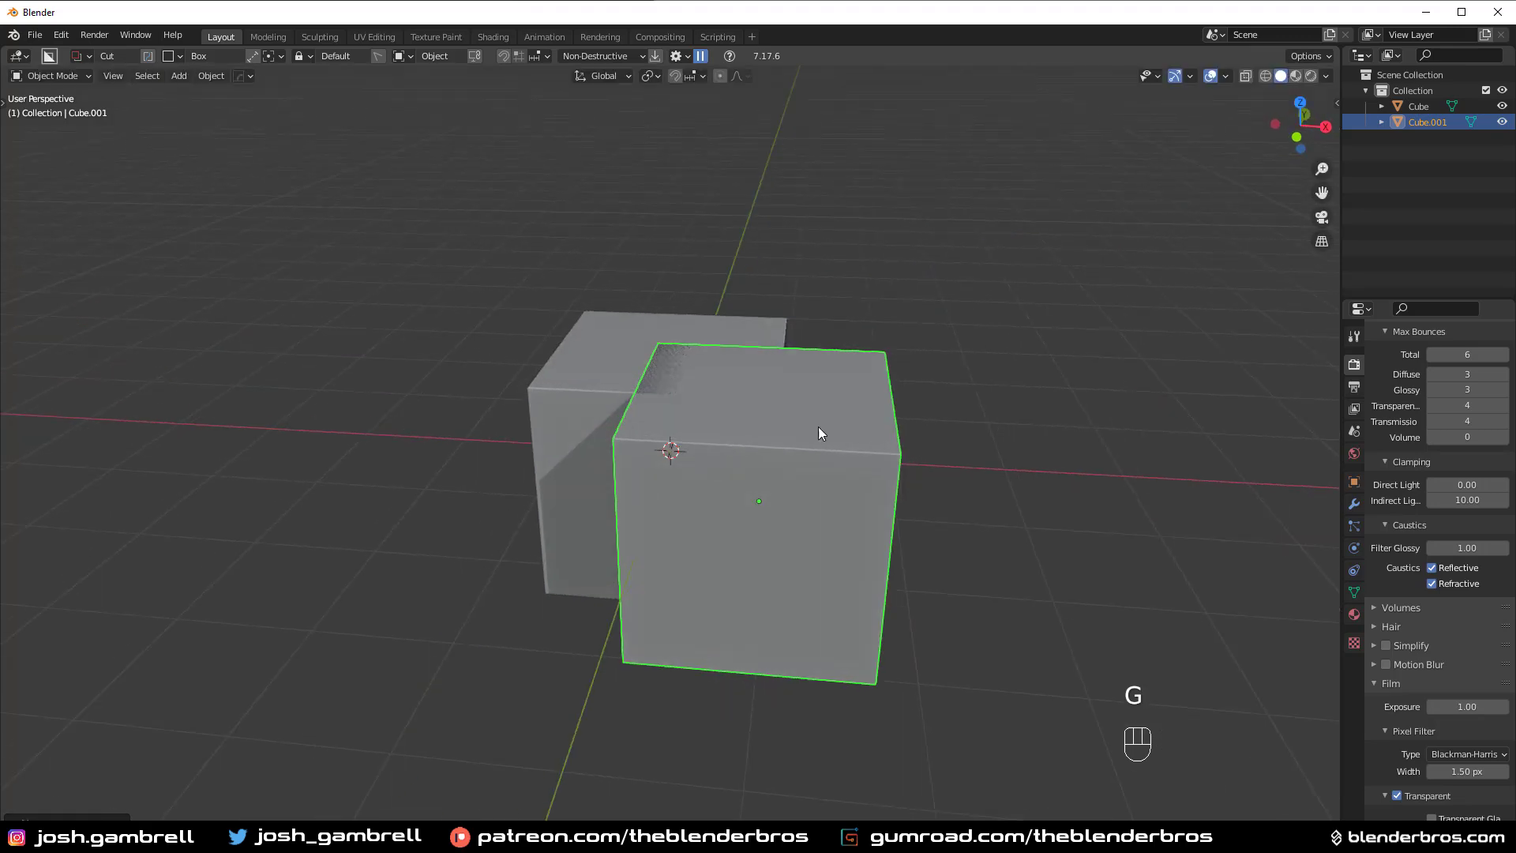
Union the thin block into the larger cube with a non-destructive Boolean using the Fast solver.
scroll(819, 427, up, 3)
middle_drag(670, 310, 812, 297)
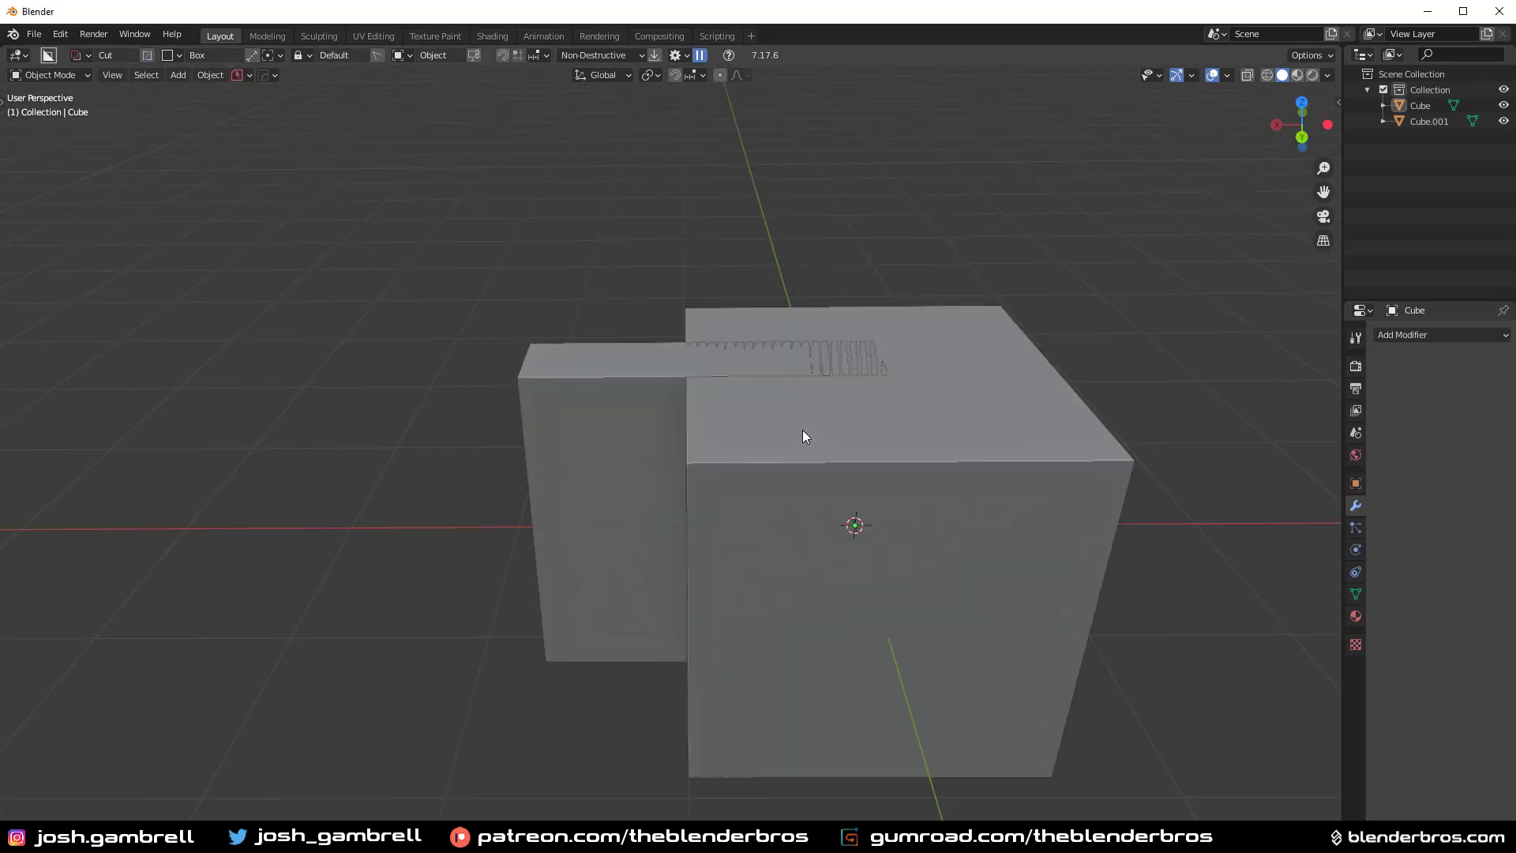
middle_drag(803, 430, 809, 427)
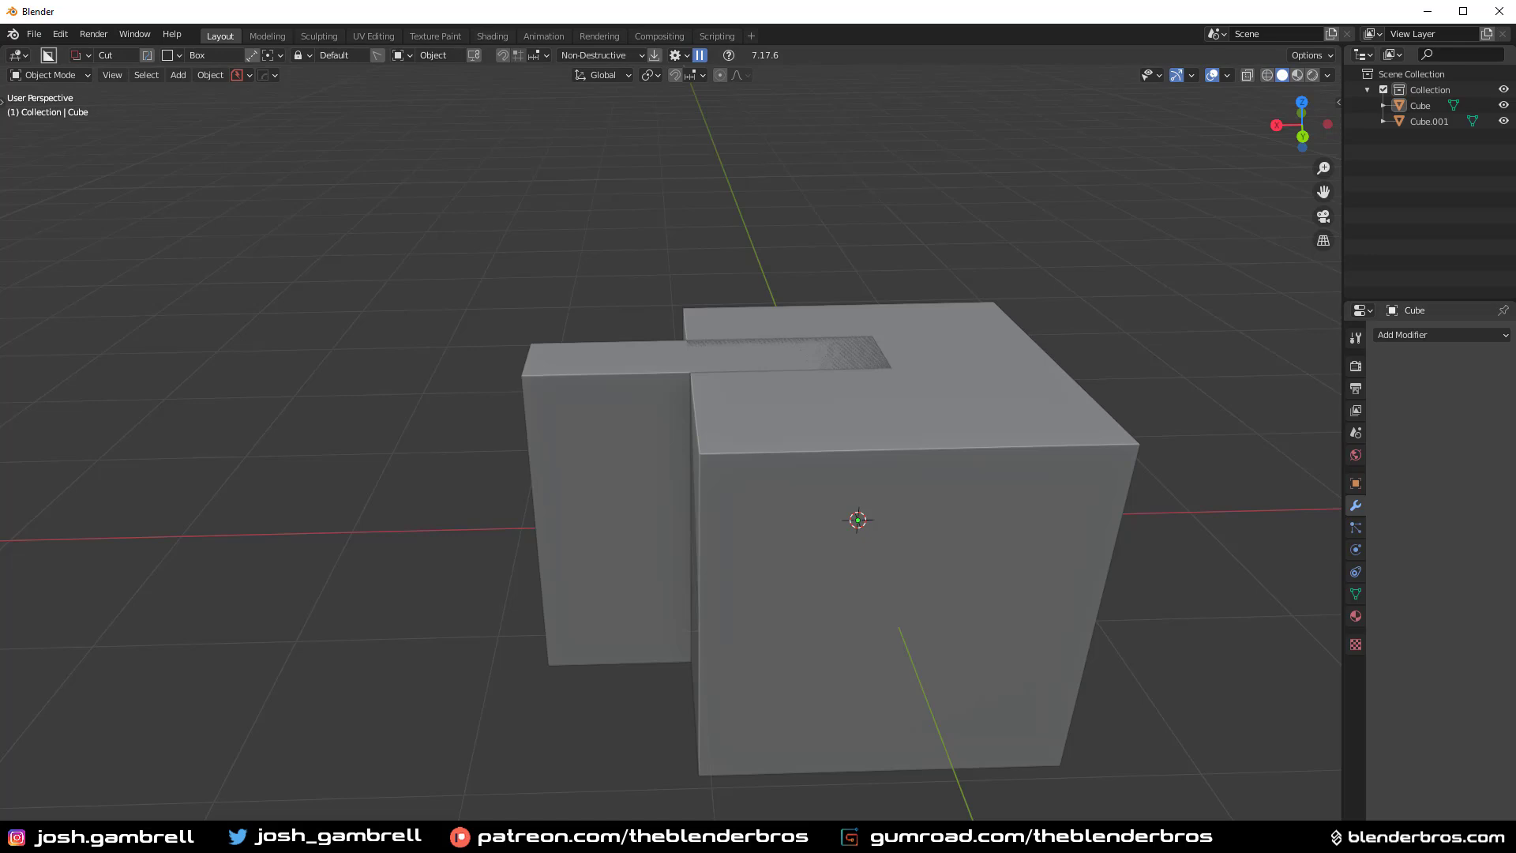
middle_drag(824, 529, 654, 463)
click(894, 417)
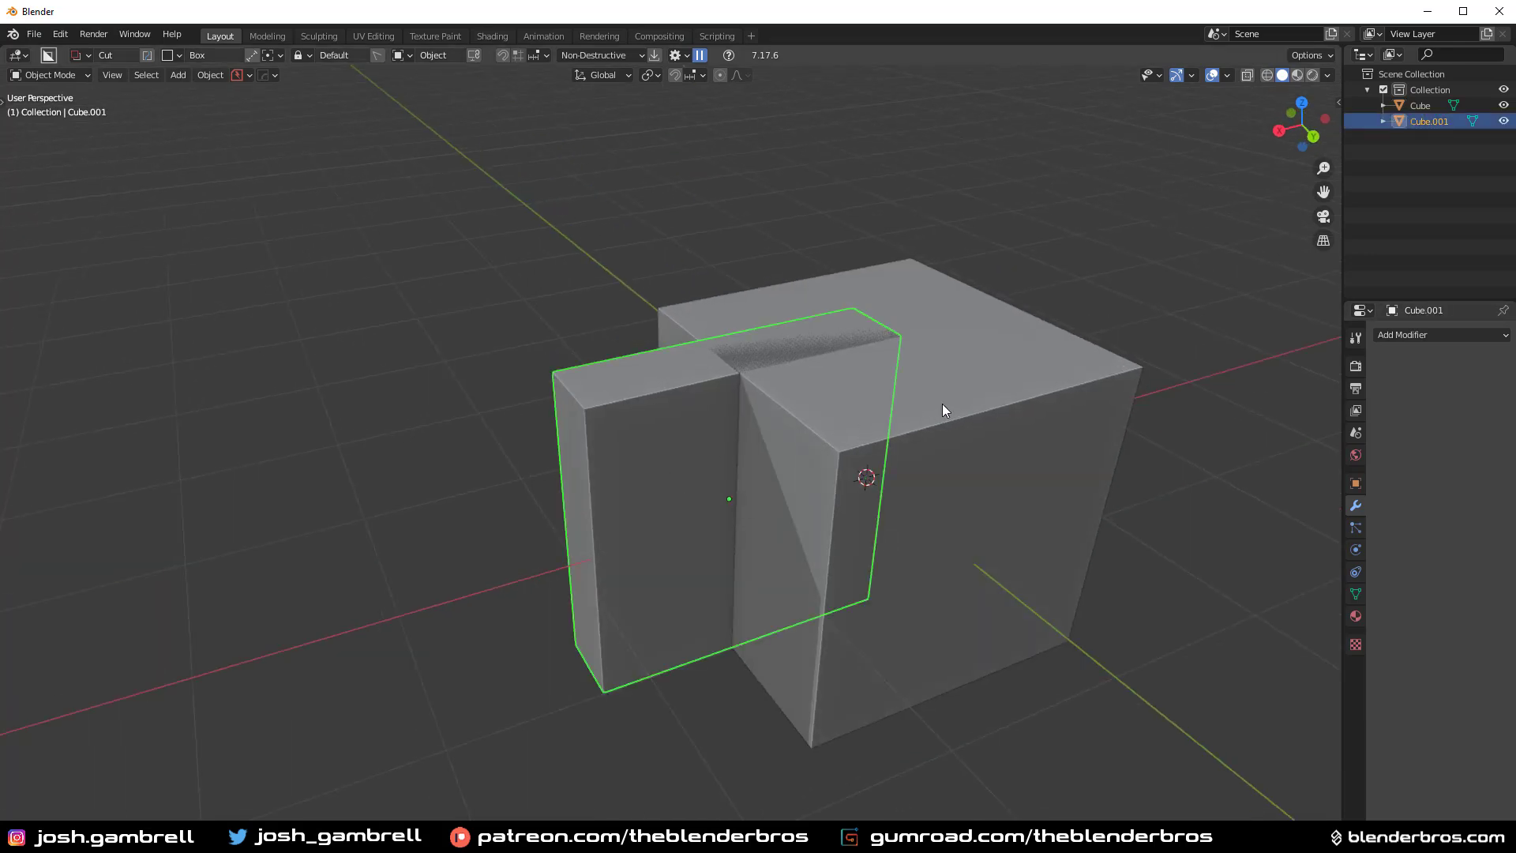
shift+click(975, 383)
key(ctrl+KP_Add)
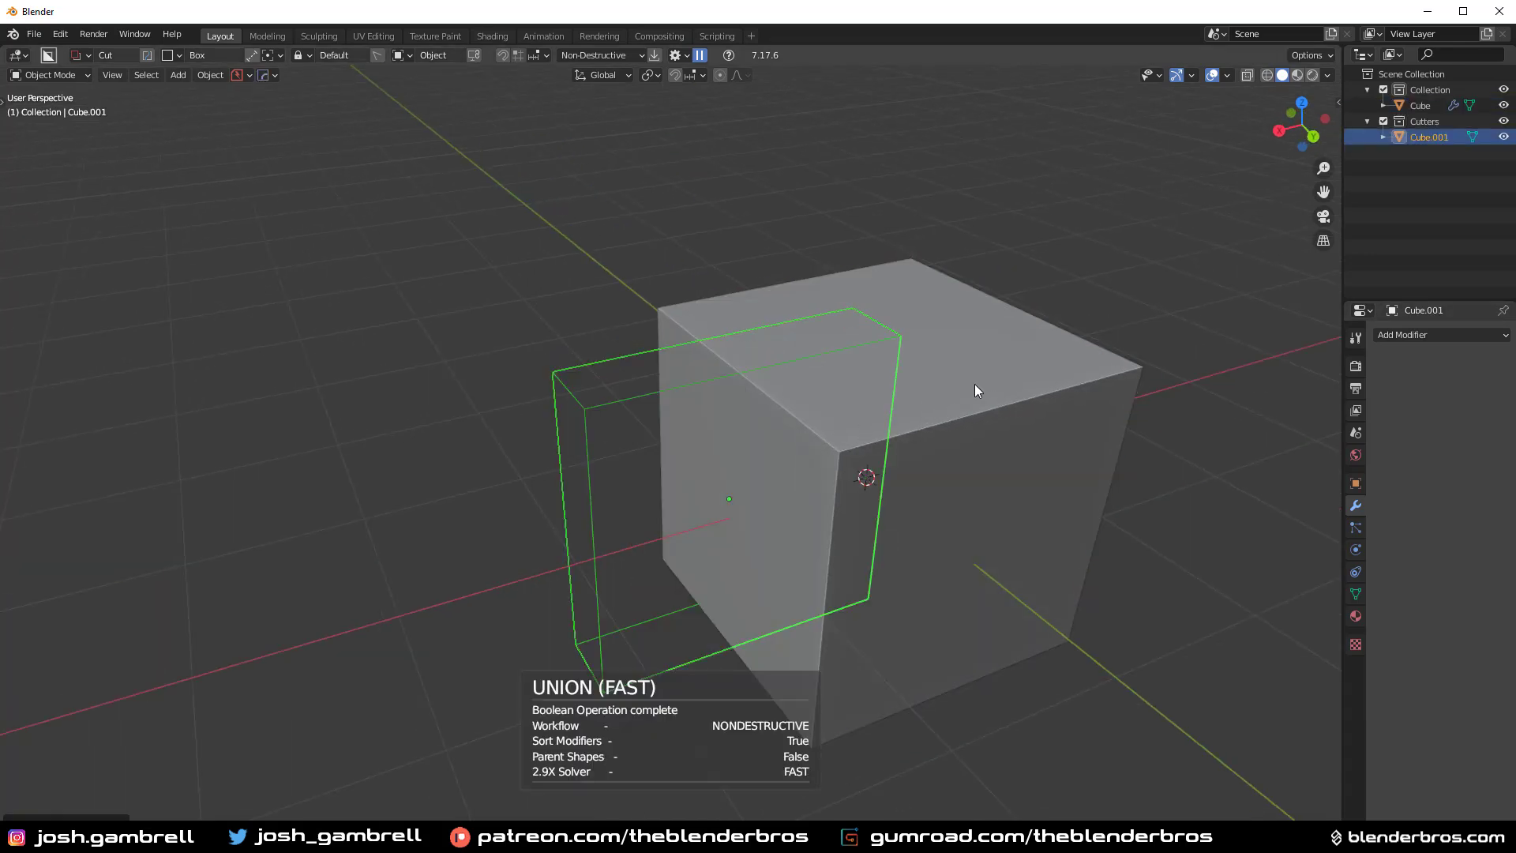
Examine the Boolean union around the level top faces where the two blocks overlap.
middle_drag(975, 384, 826, 381)
scroll(827, 381, up, 1)
middle_drag(940, 561, 873, 444)
scroll(873, 444, up, 2)
shift+middle_drag(845, 229, 861, 511)
scroll(850, 477, up, 2)
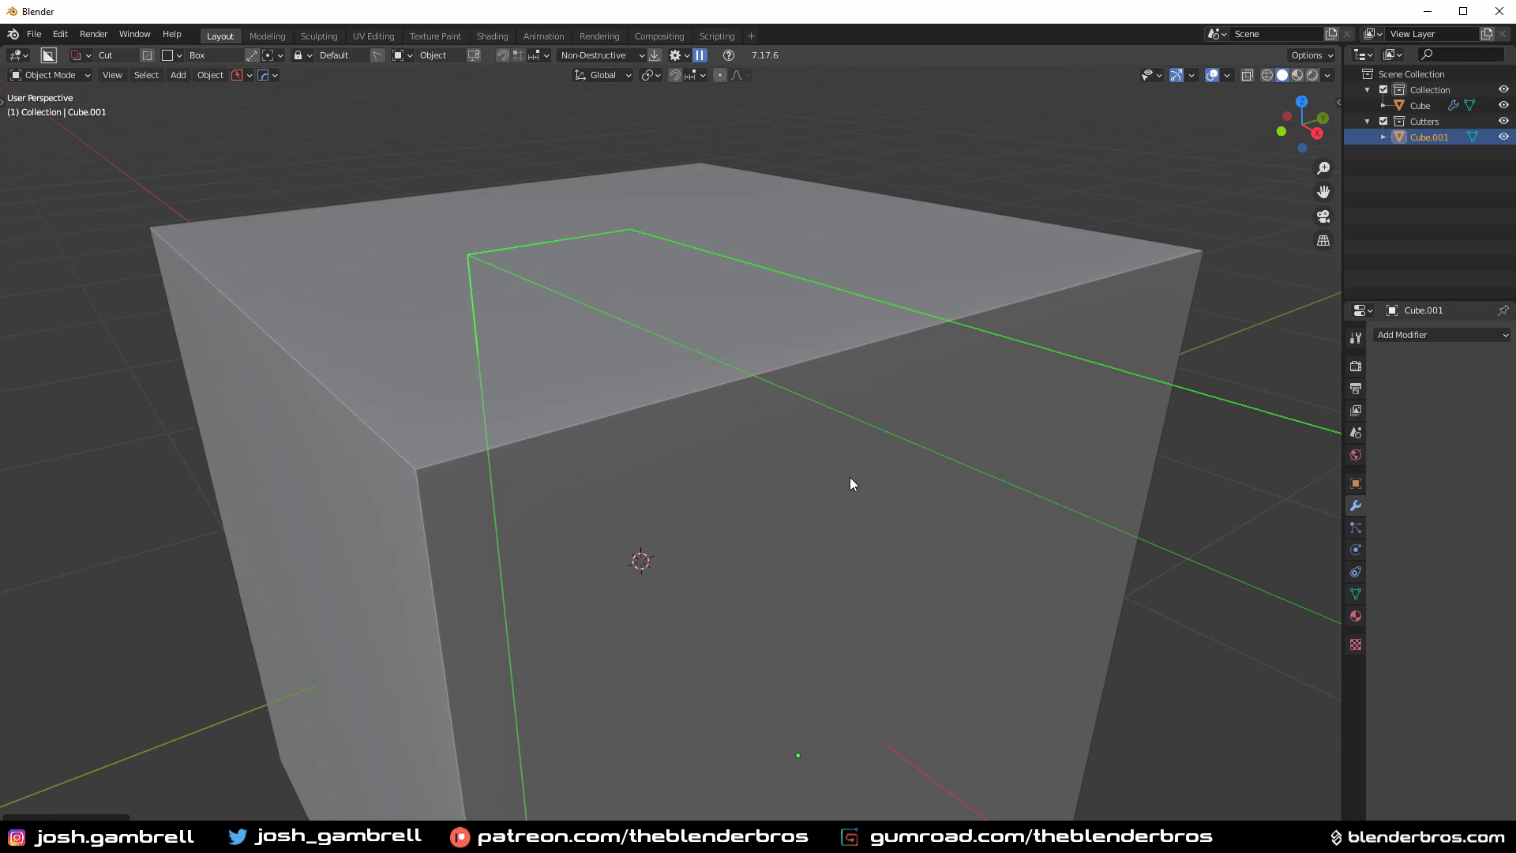
scroll(761, 376, up, 2)
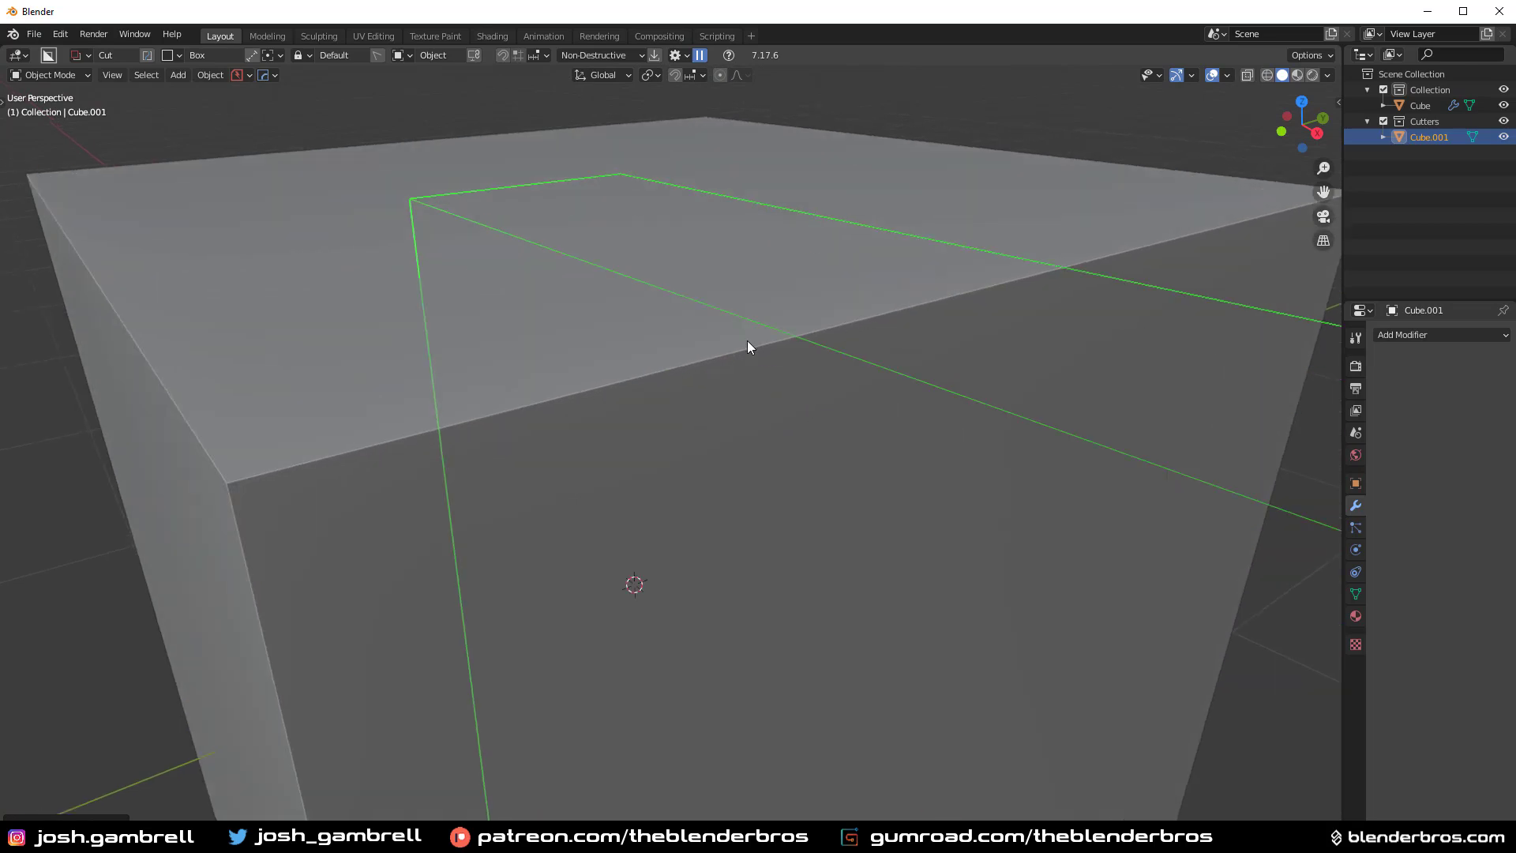
scroll(997, 315, down, 2)
middle_drag(961, 390, 958, 368)
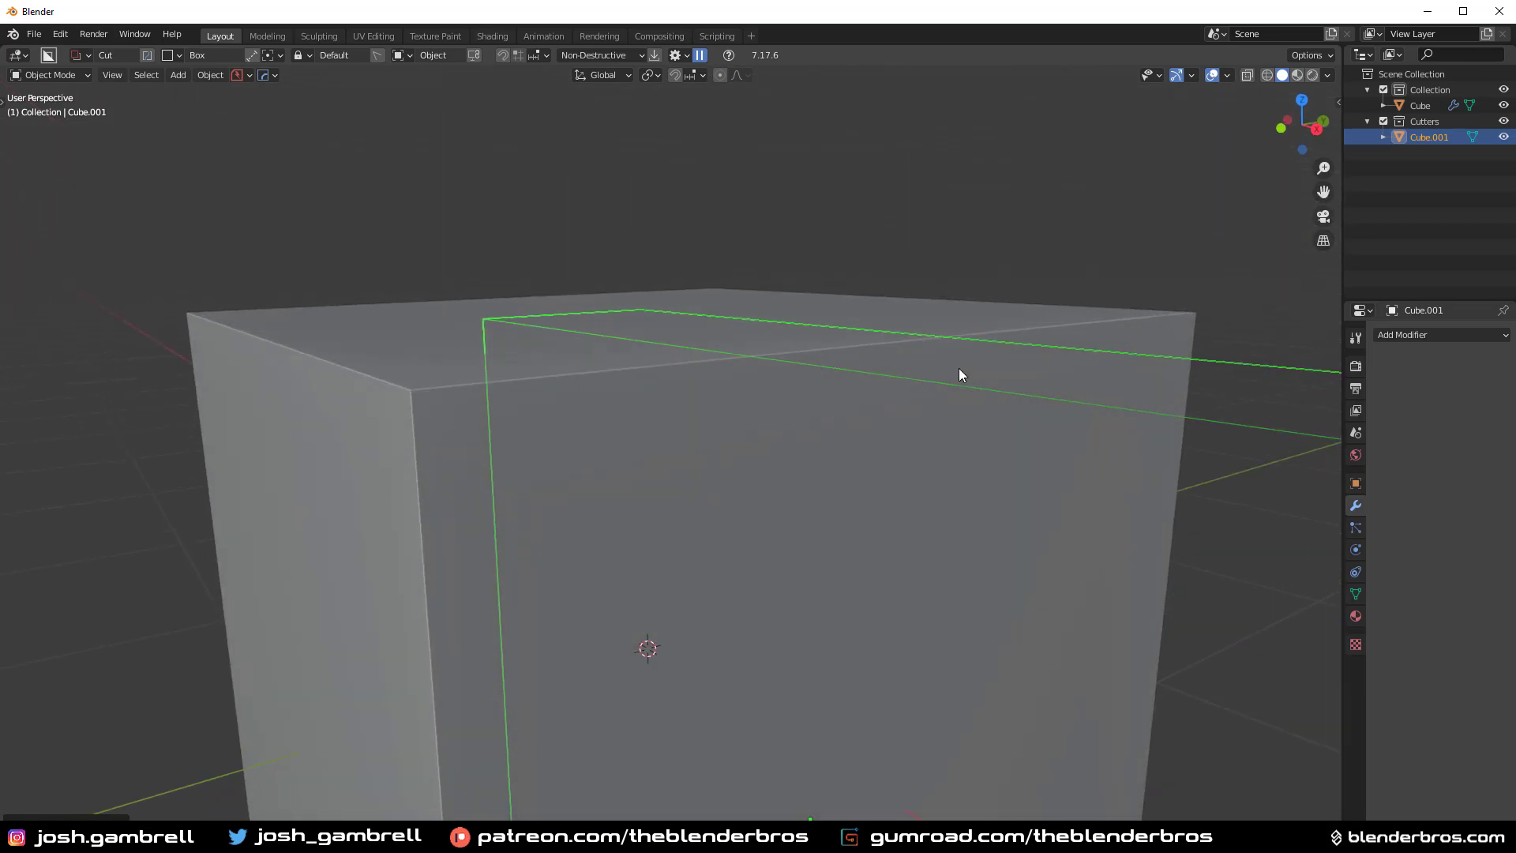
Scale the cutter block along global Z by about 1.0002 and hide it.
key(s)
key(z)
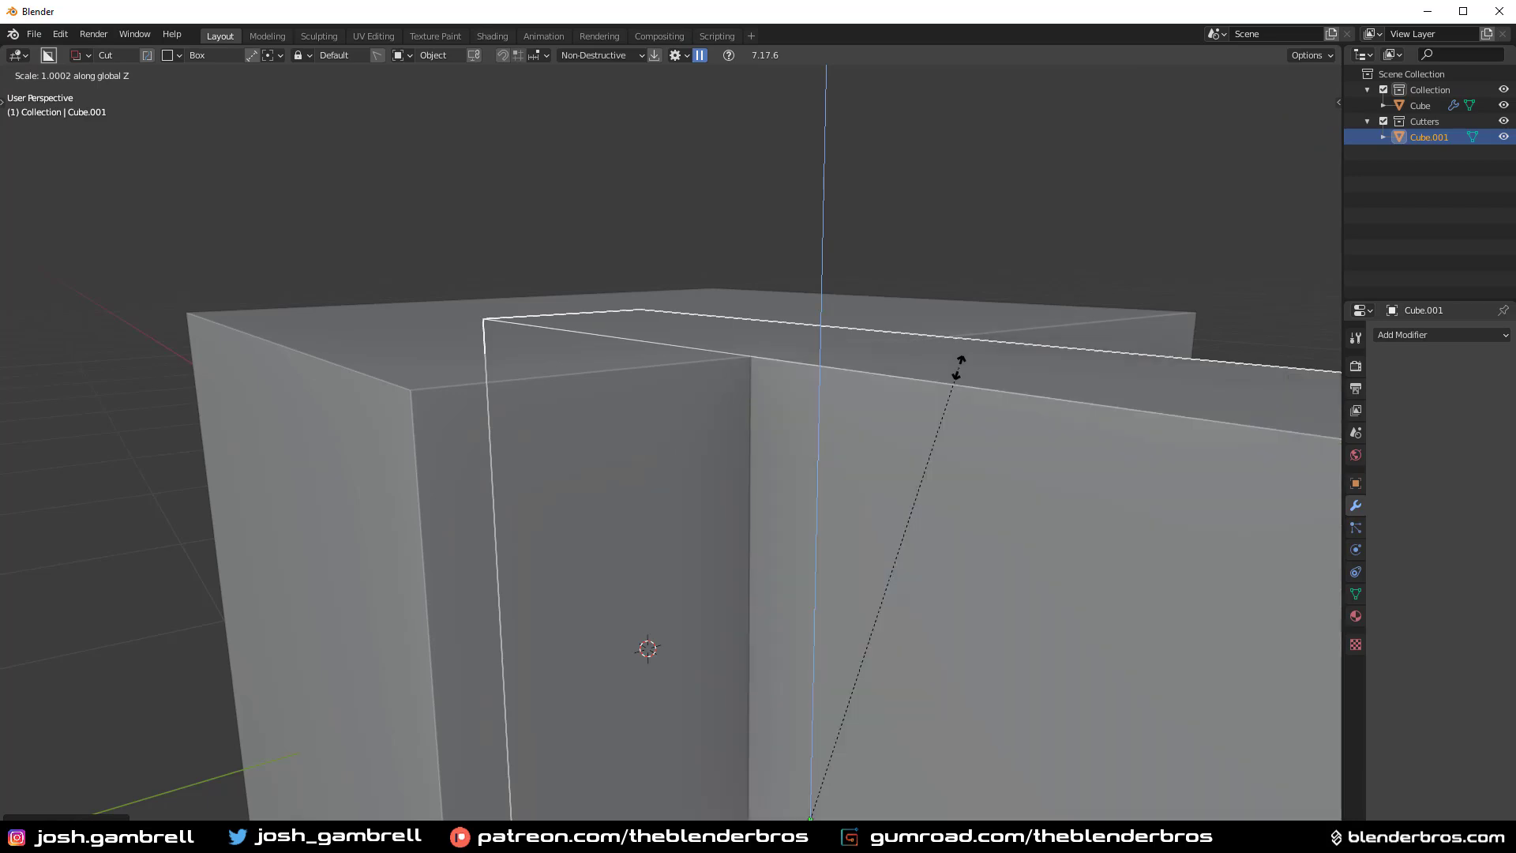
click(959, 368)
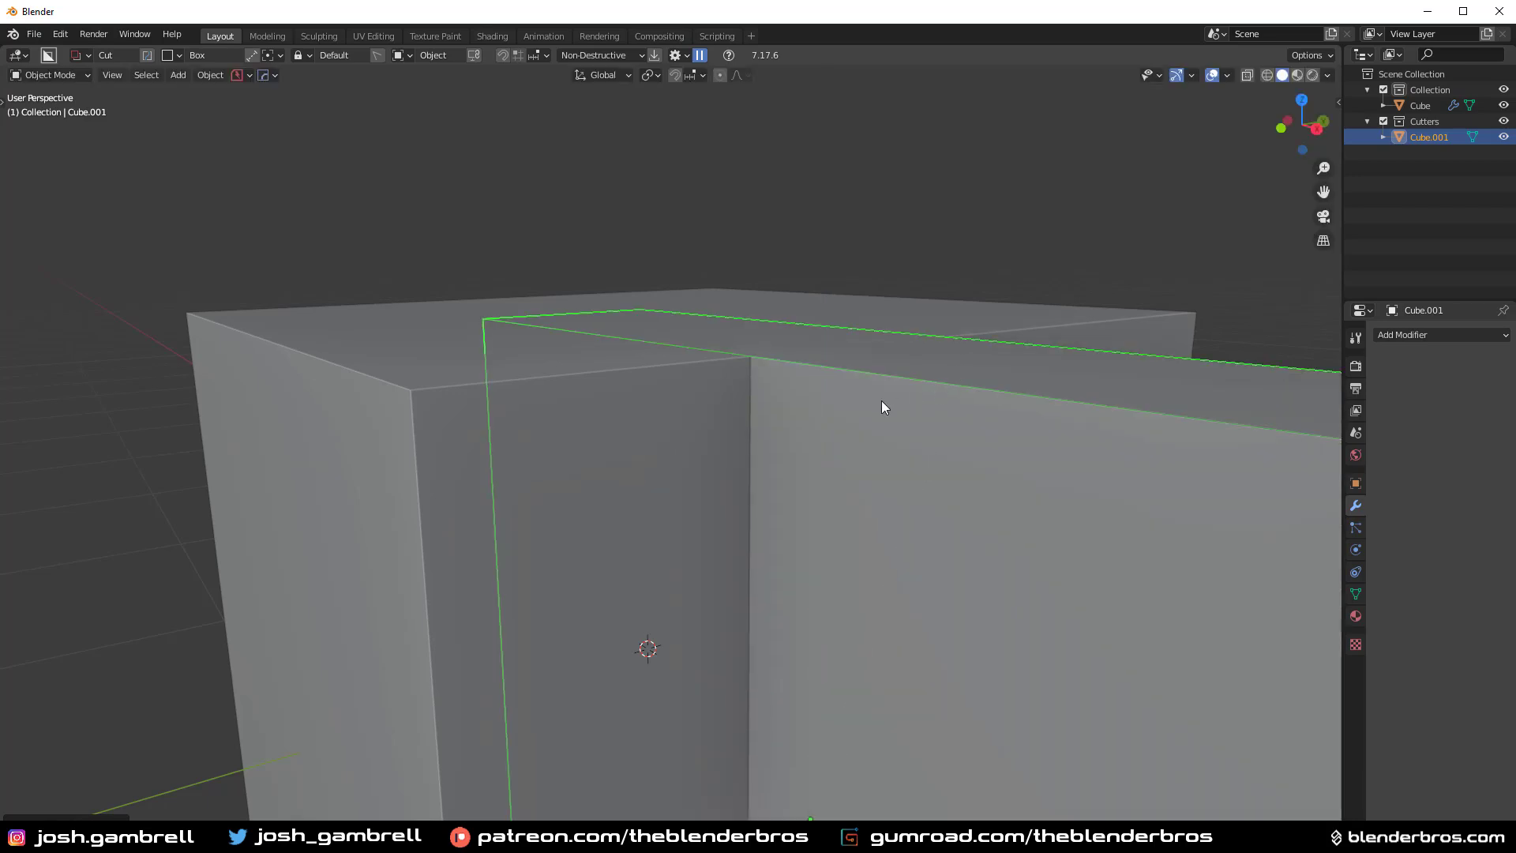
key(h)
middle_drag(798, 364, 785, 416)
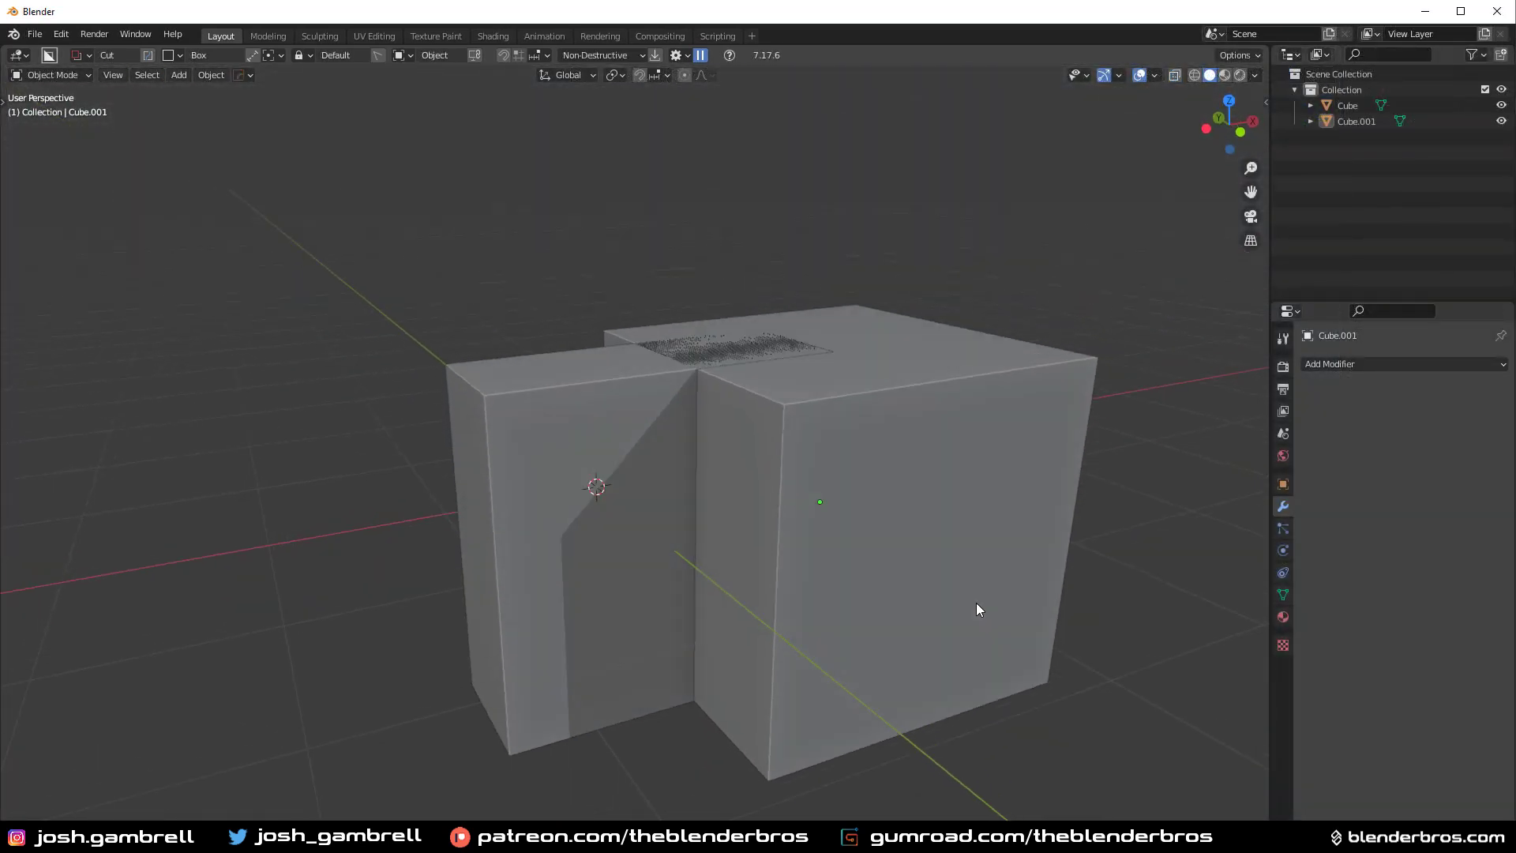
Union the smaller overlapping block into the larger cube with a non-destructive Boolean using the Exact solver.
middle_drag(976, 604, 979, 608)
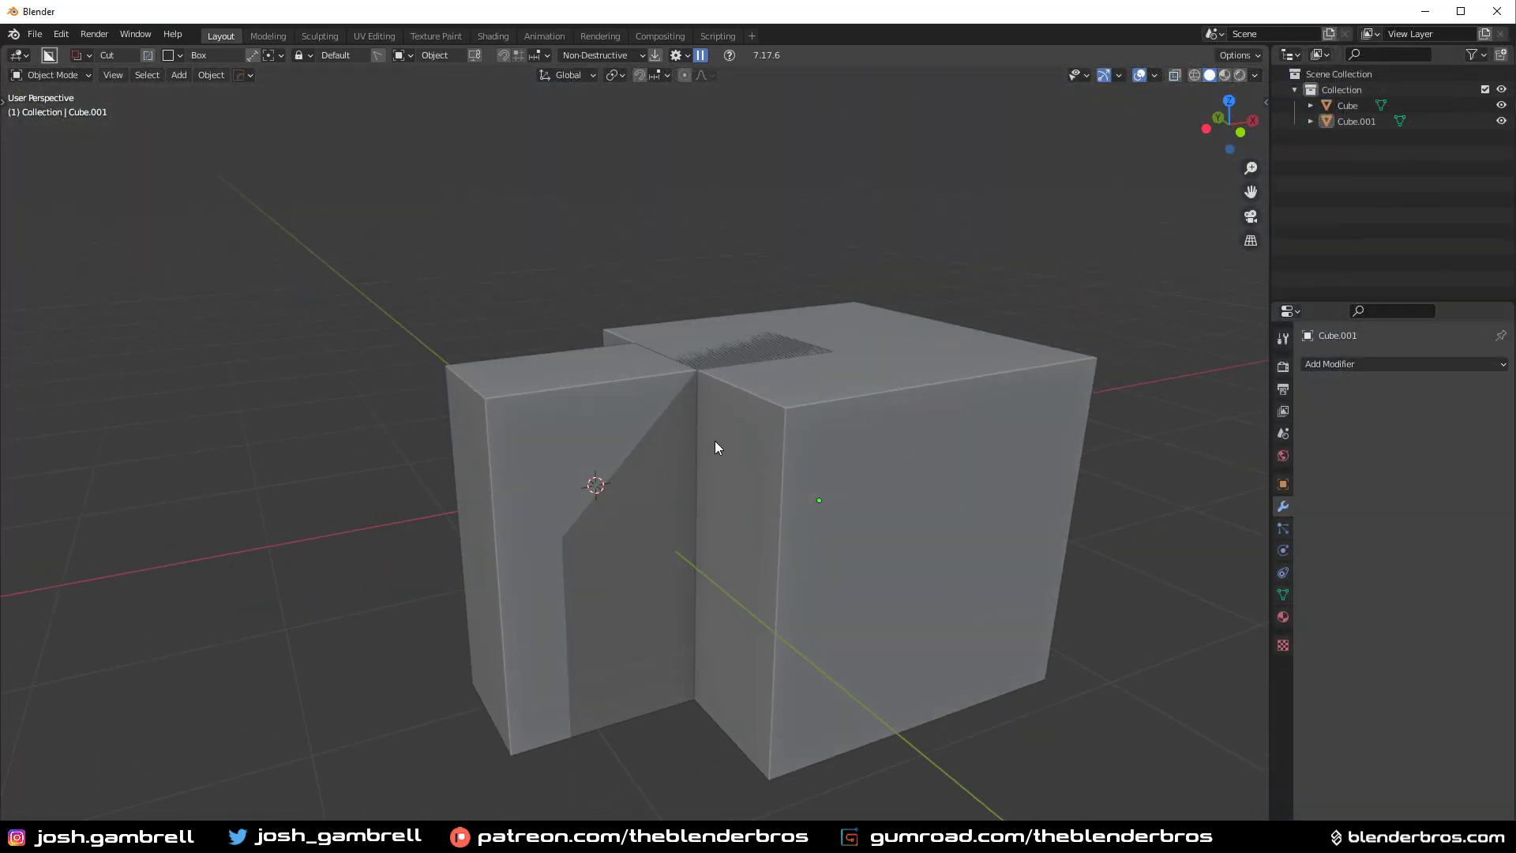
click(650, 411)
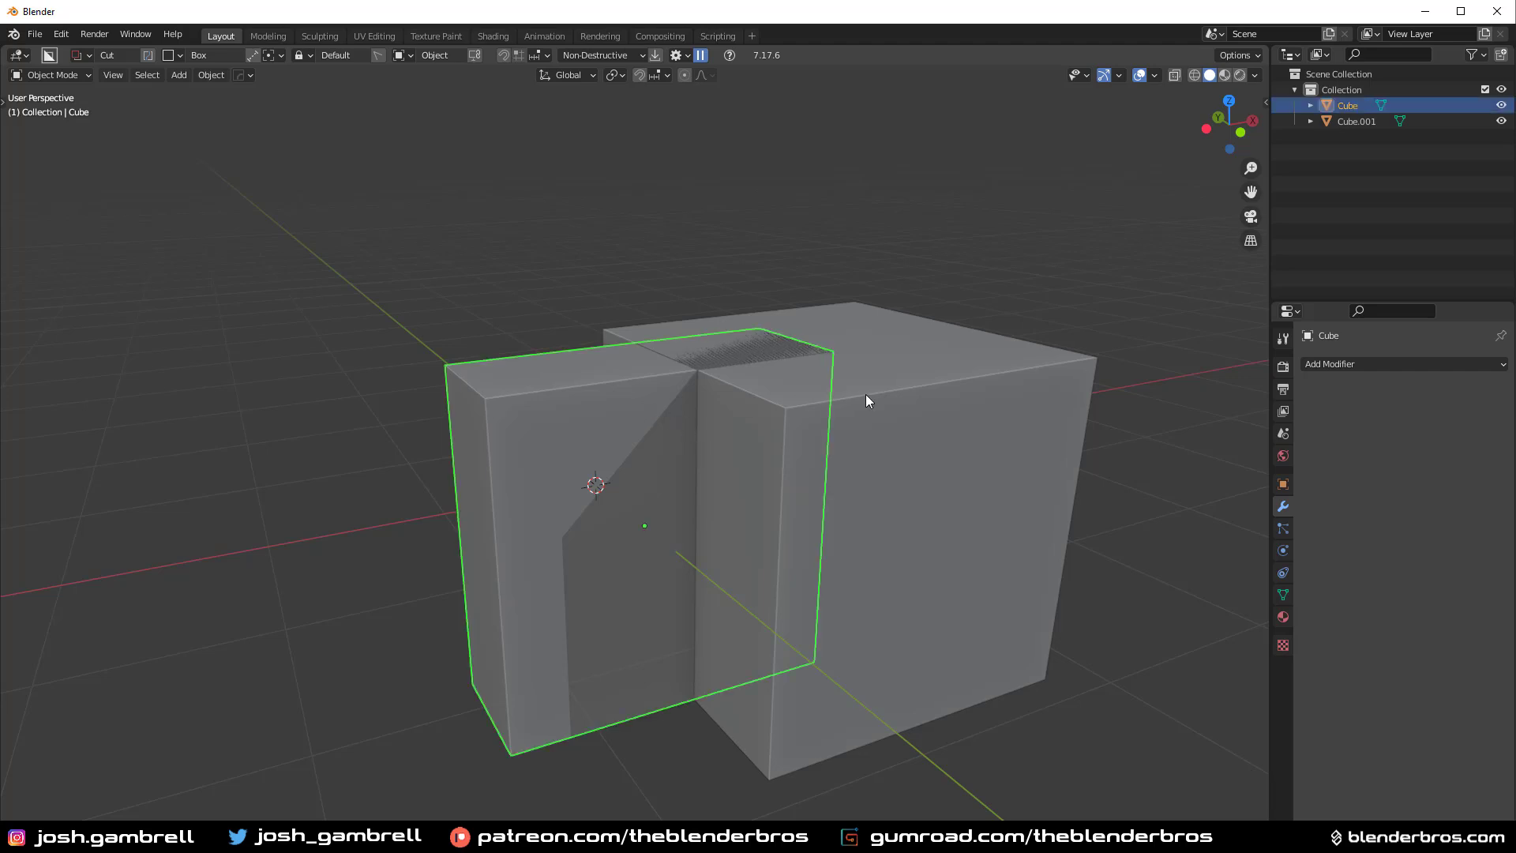
shift+click(866, 400)
key(ctrl+KP_Add)
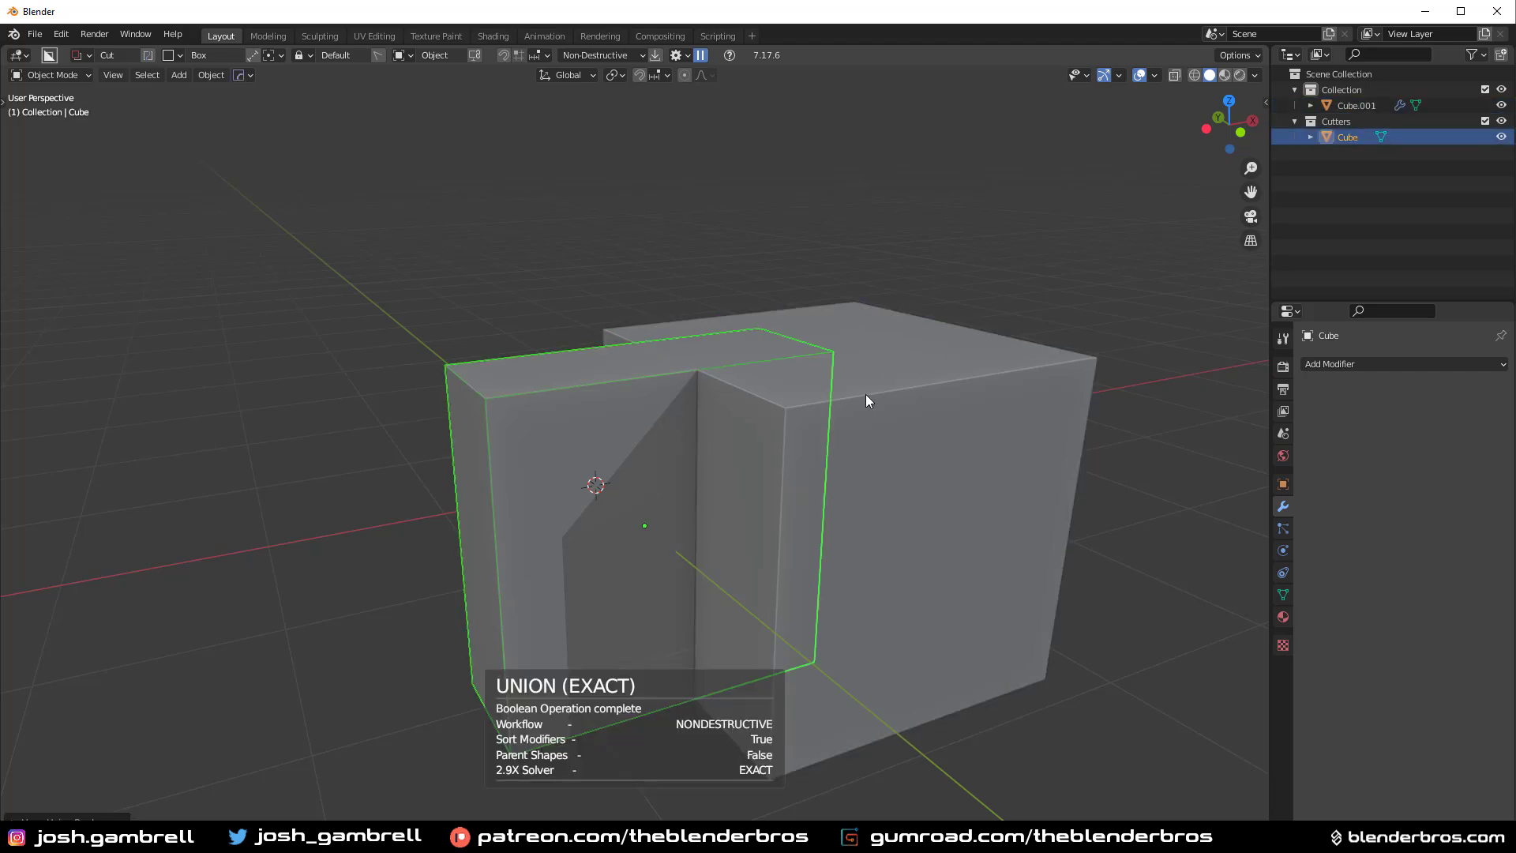
Try scaling the cutter block along global Z.
scroll(714, 316, up, 3)
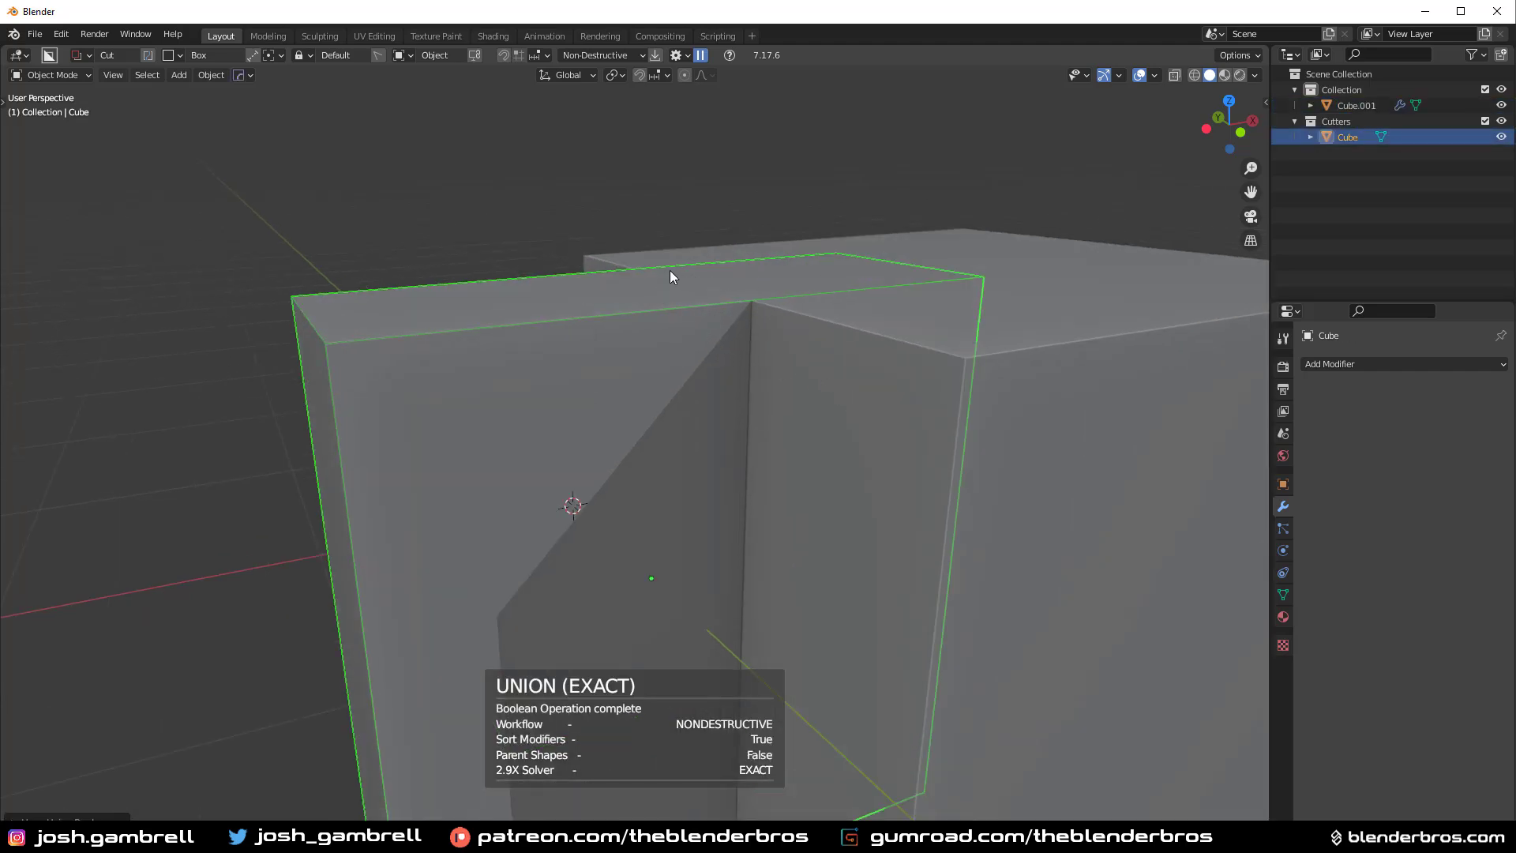
key(s)
key(z)
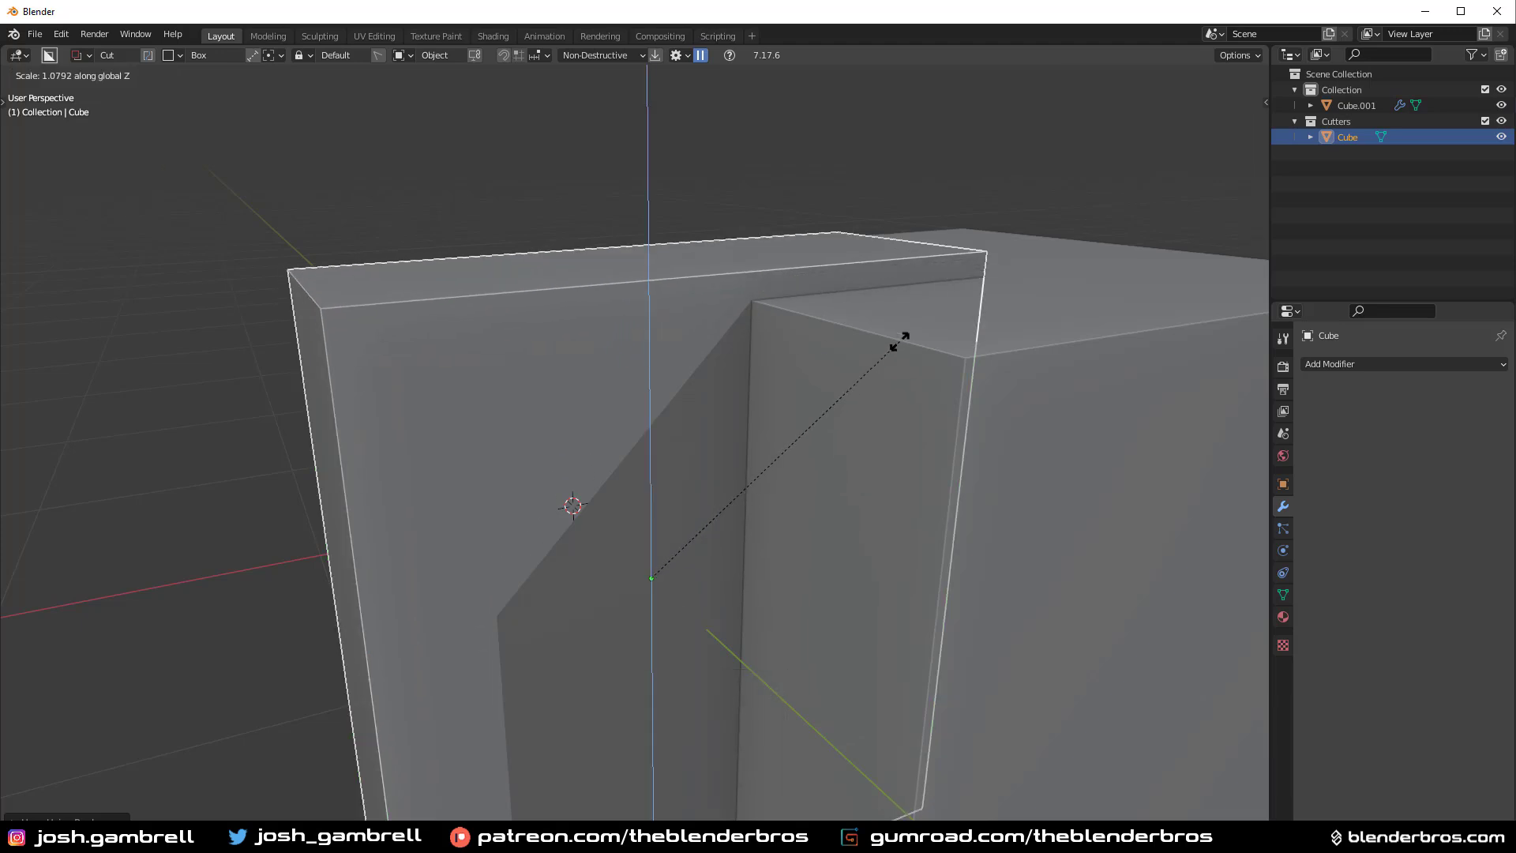
key(Escape)
Hide the cutter block so only the merged shape is displayed.
key(h)
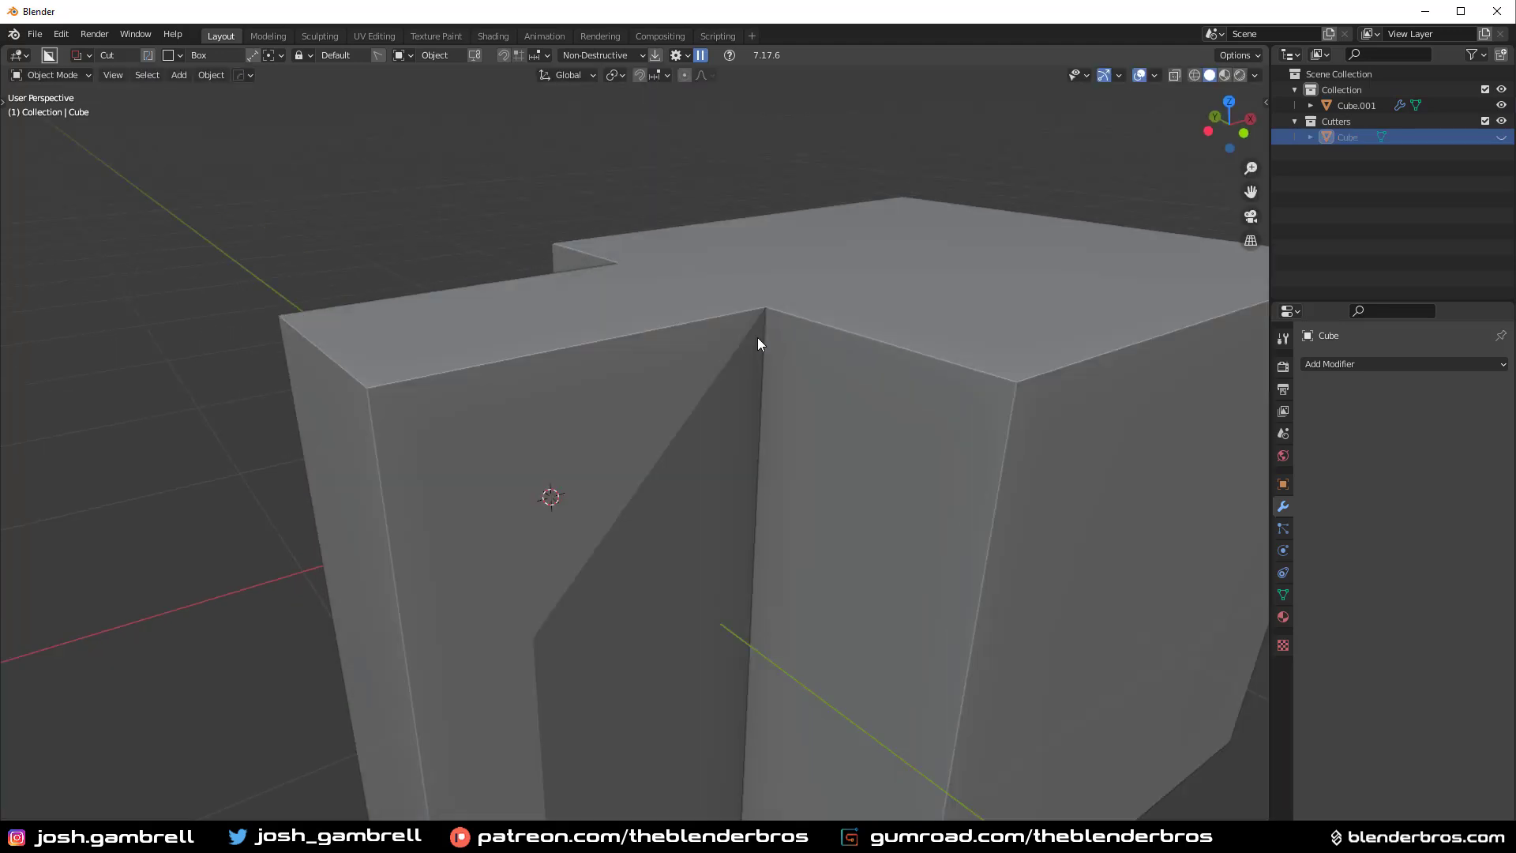
middle_drag(757, 338, 763, 369)
scroll(647, 605, down, 8)
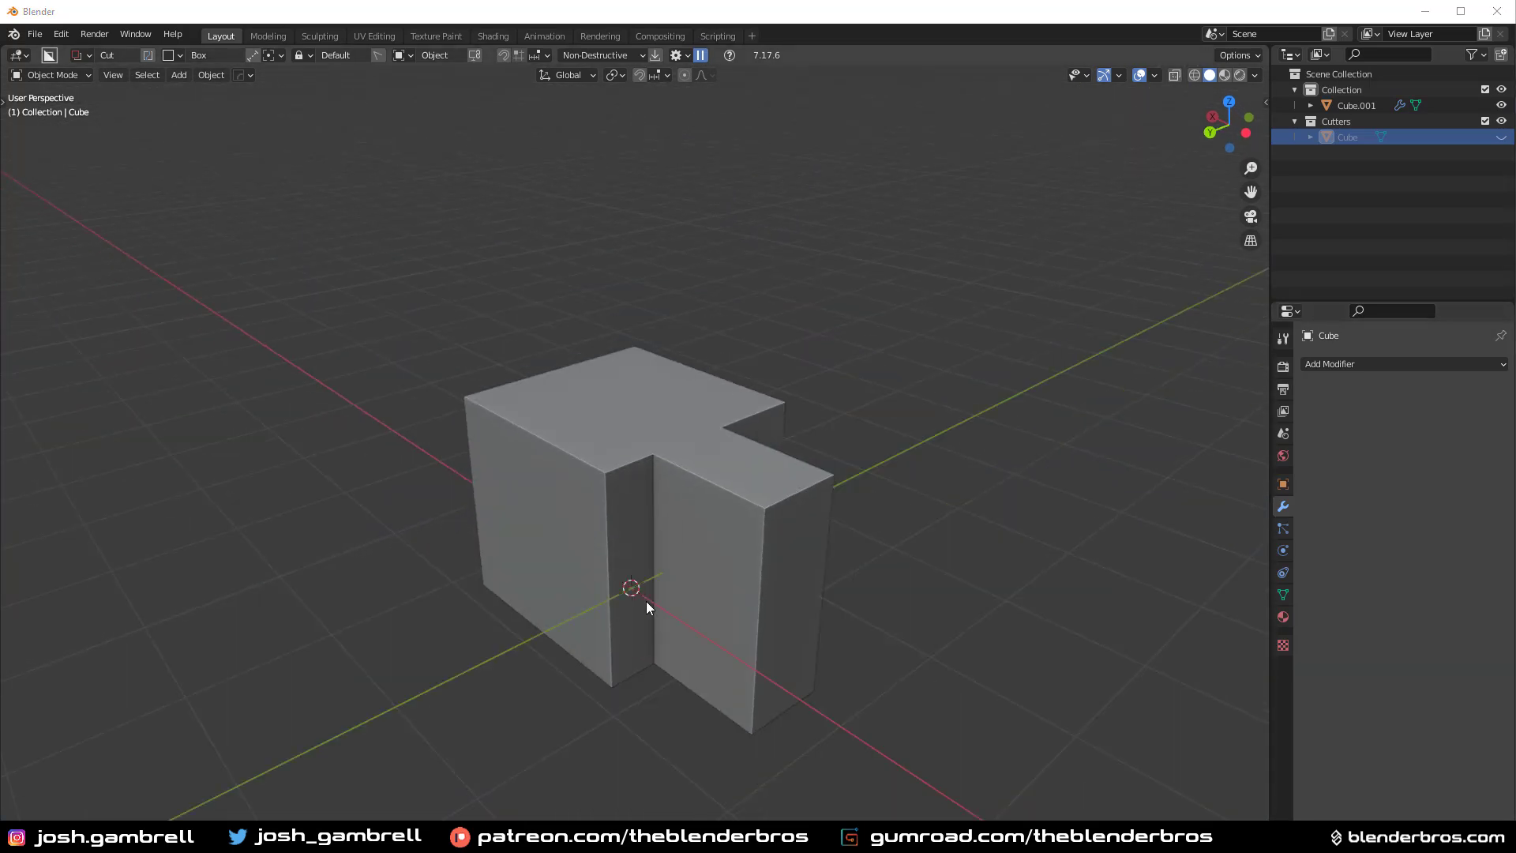
Select the merged block and check the Fast and Exact Boolean options in the HOps Helper.
middle_drag(646, 600, 628, 562)
click(663, 472)
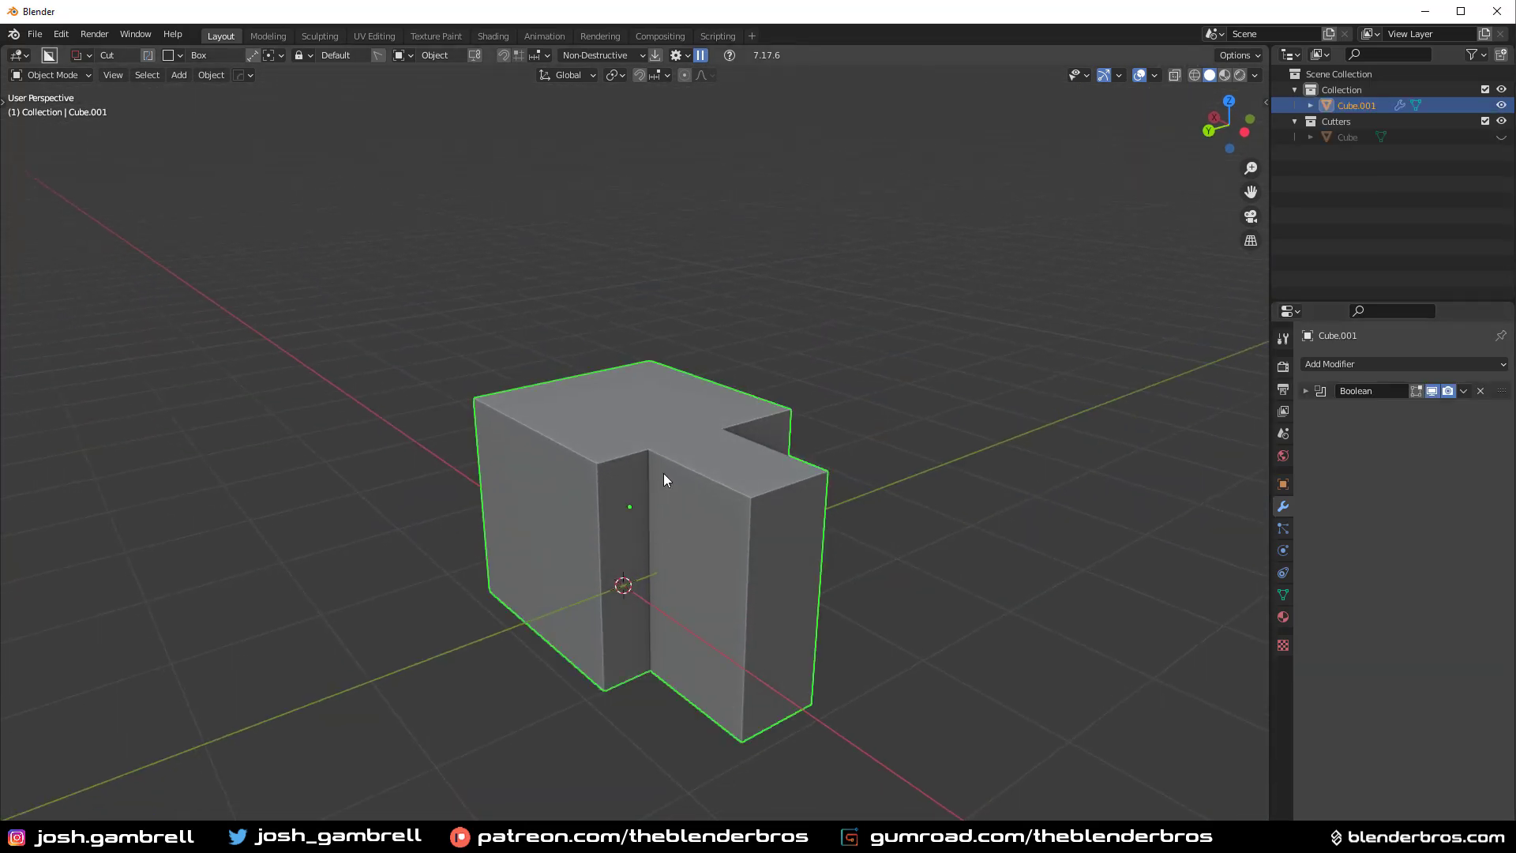
key(ctrl+grave)
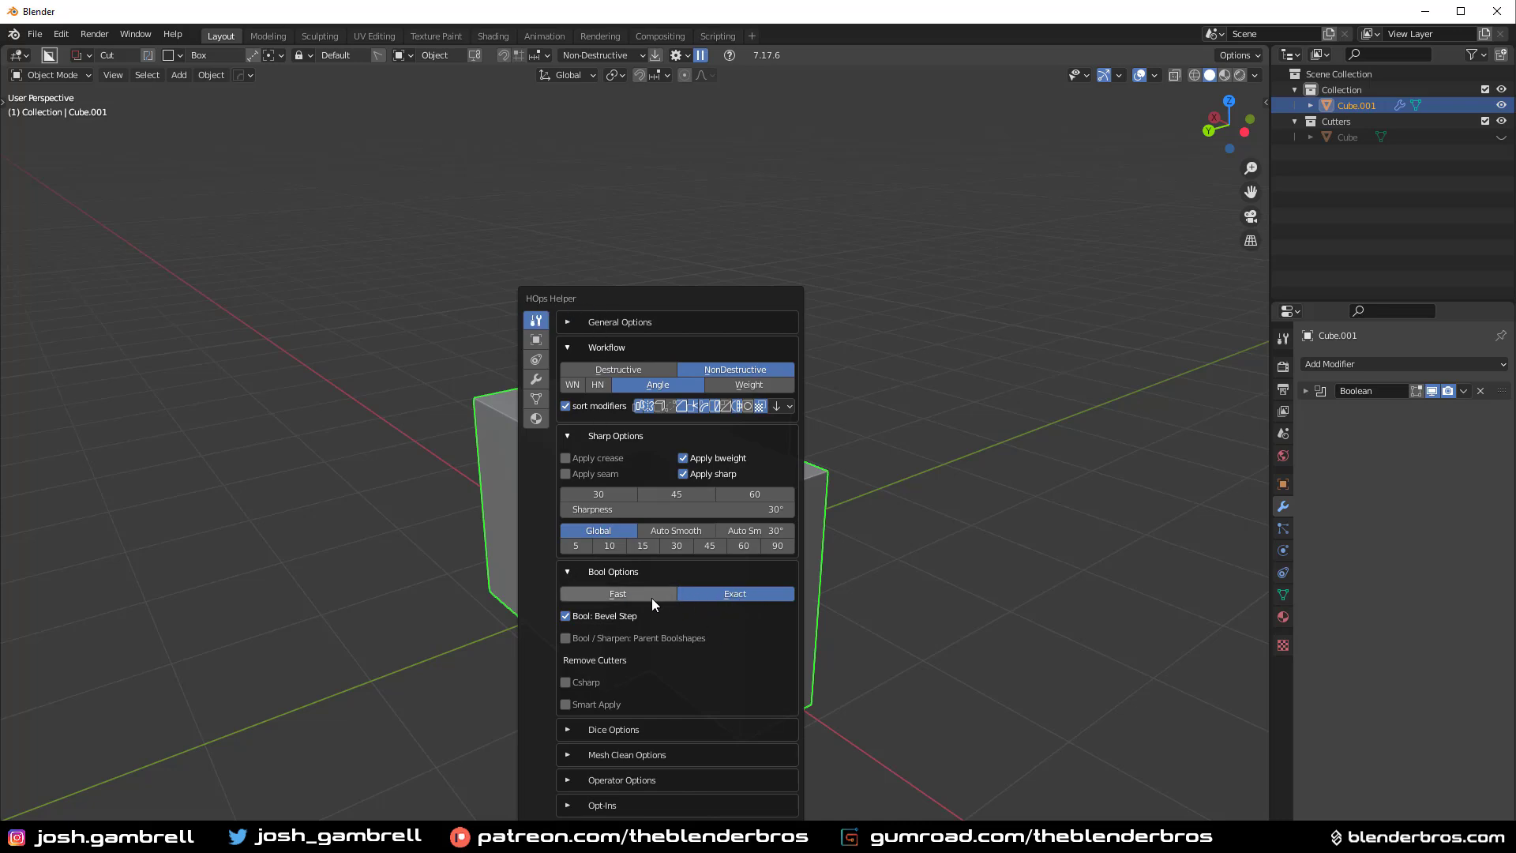
key(Escape)
Set the merged block's Boolean modifier solver to Fast.
scroll(751, 523, up, 2)
middle_drag(751, 523, 570, 514)
scroll(628, 505, up, 3)
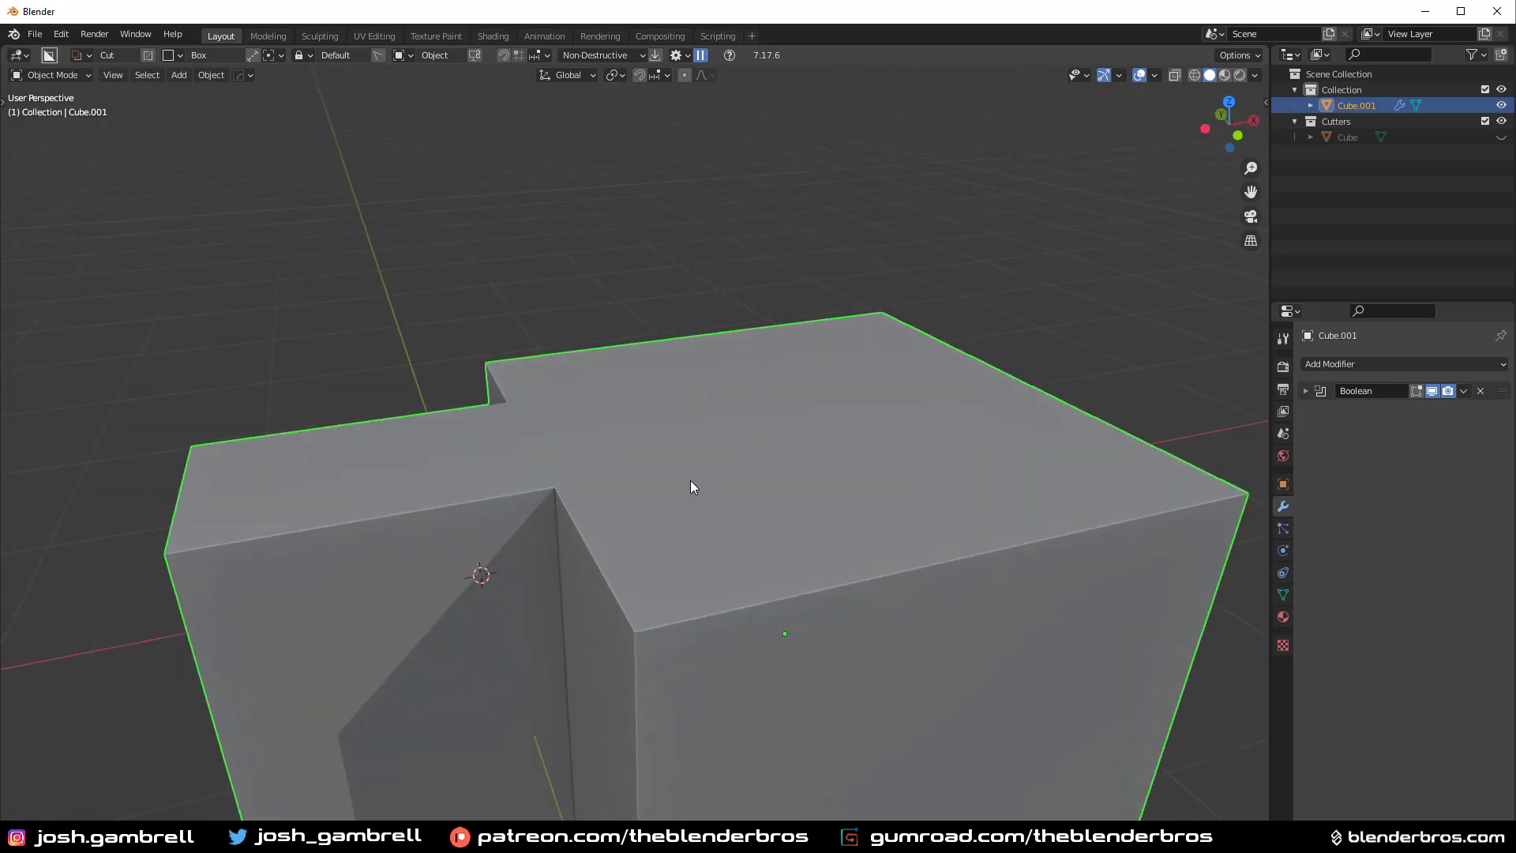
click(249, 74)
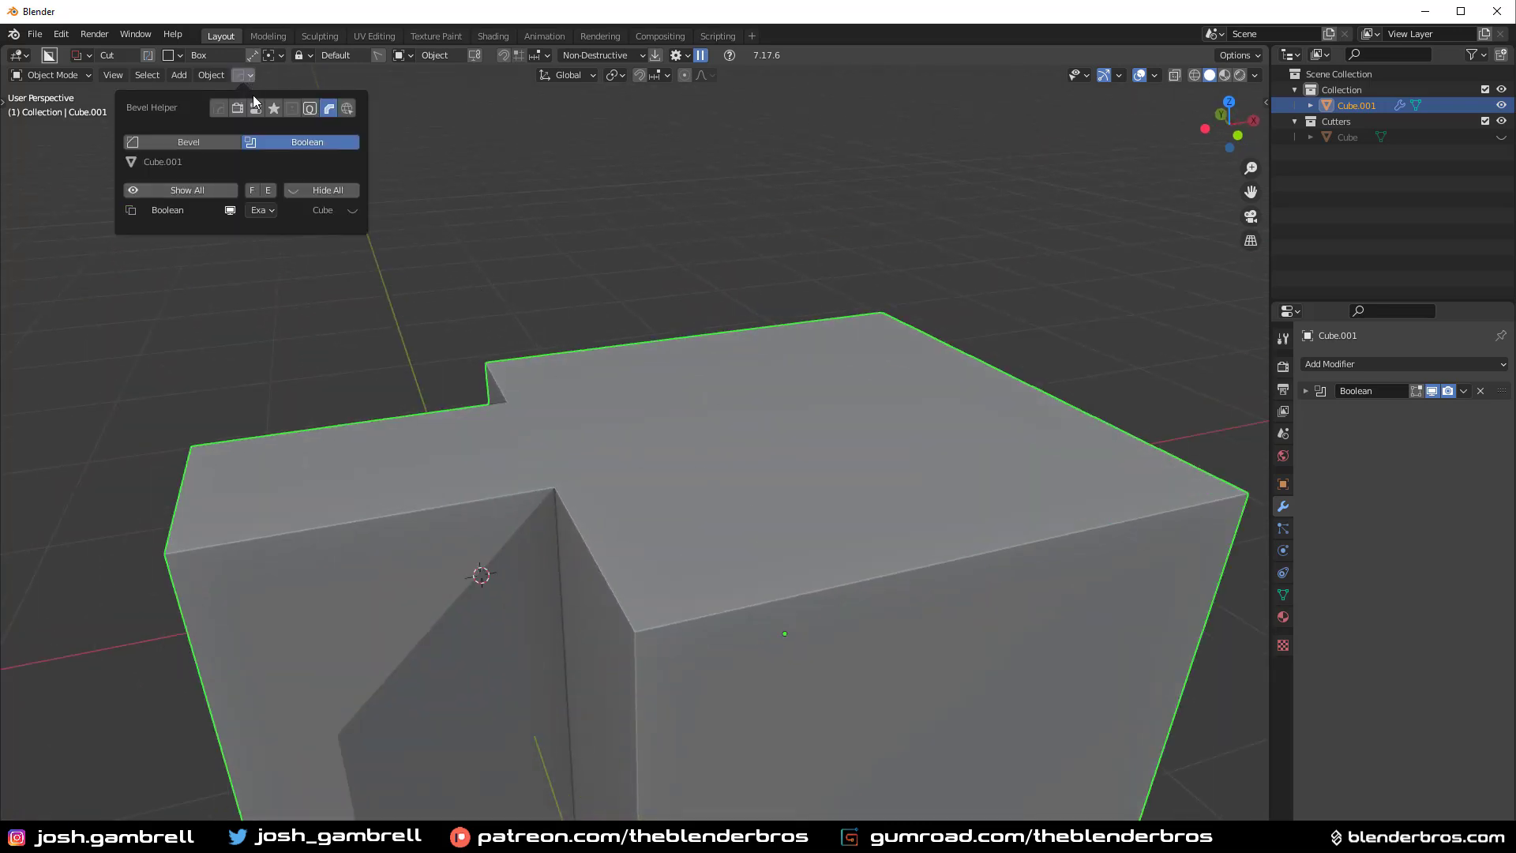
click(261, 210)
click(270, 227)
Try a 30° HardOps bevel with 3 segments on the merged block while it uses the Fast solver.
scroll(668, 419, up, 3)
middle_drag(668, 418, 706, 438)
key(alt+a)
click(707, 440)
key(q)
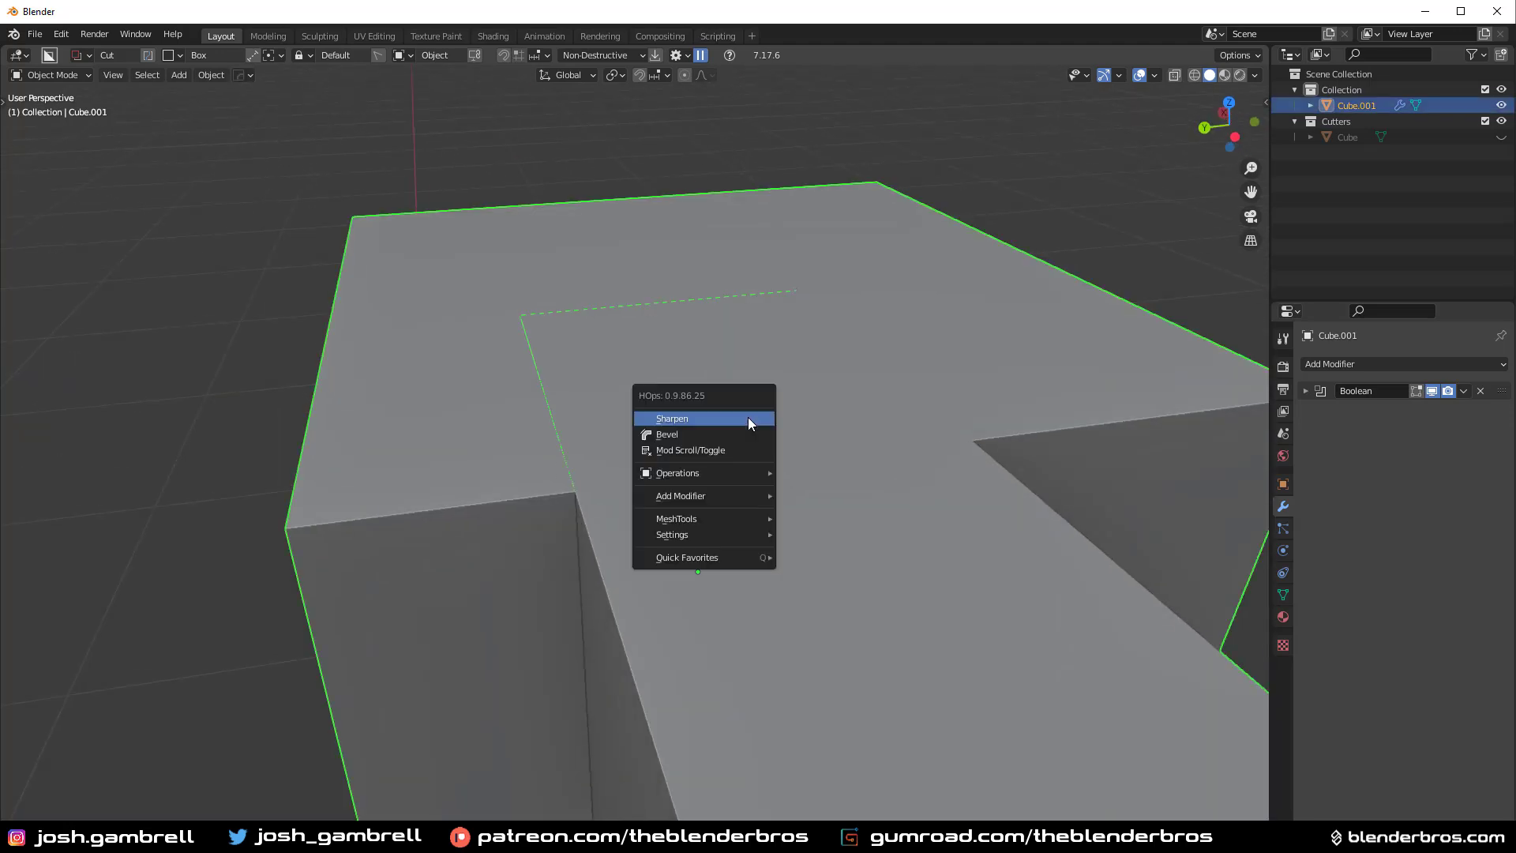
click(741, 429)
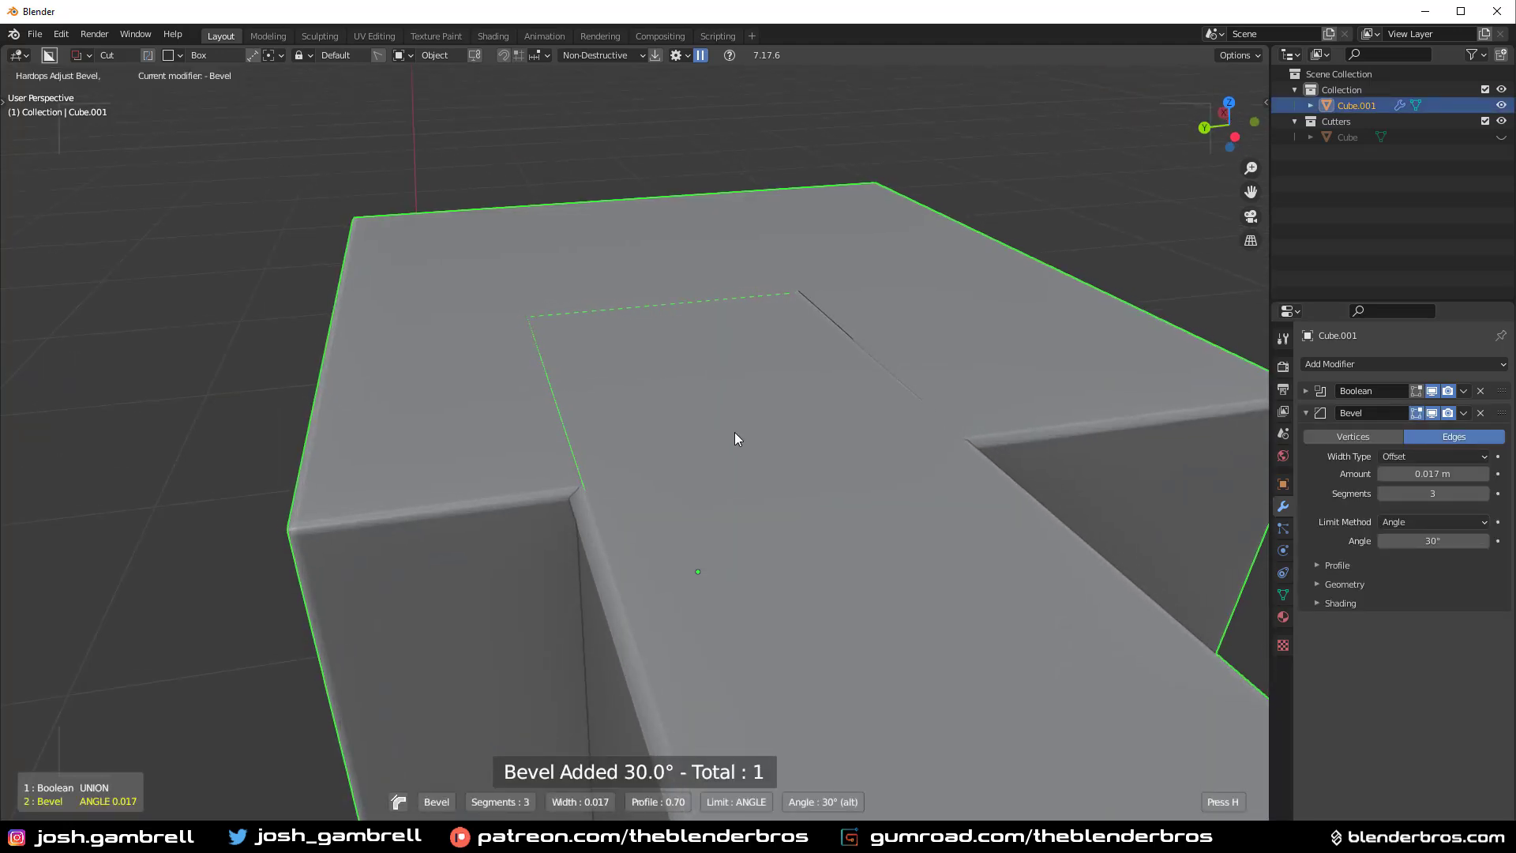
right_click(768, 420)
Set the merged block's Boolean modifier solver to Exact.
middle_drag(767, 420, 711, 398)
click(248, 75)
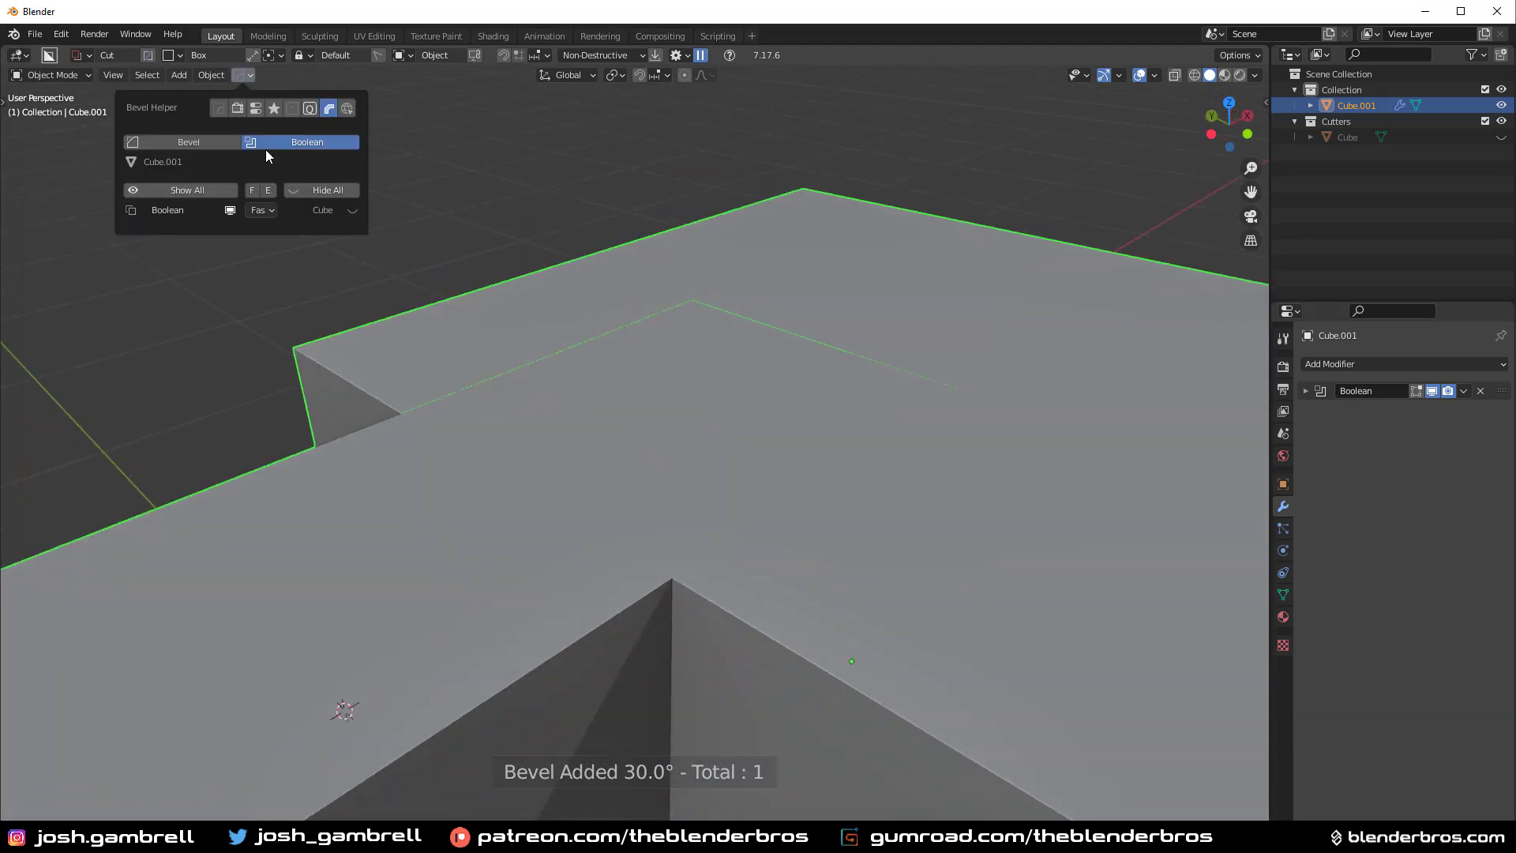
click(268, 207)
click(263, 246)
middle_drag(496, 400, 749, 424)
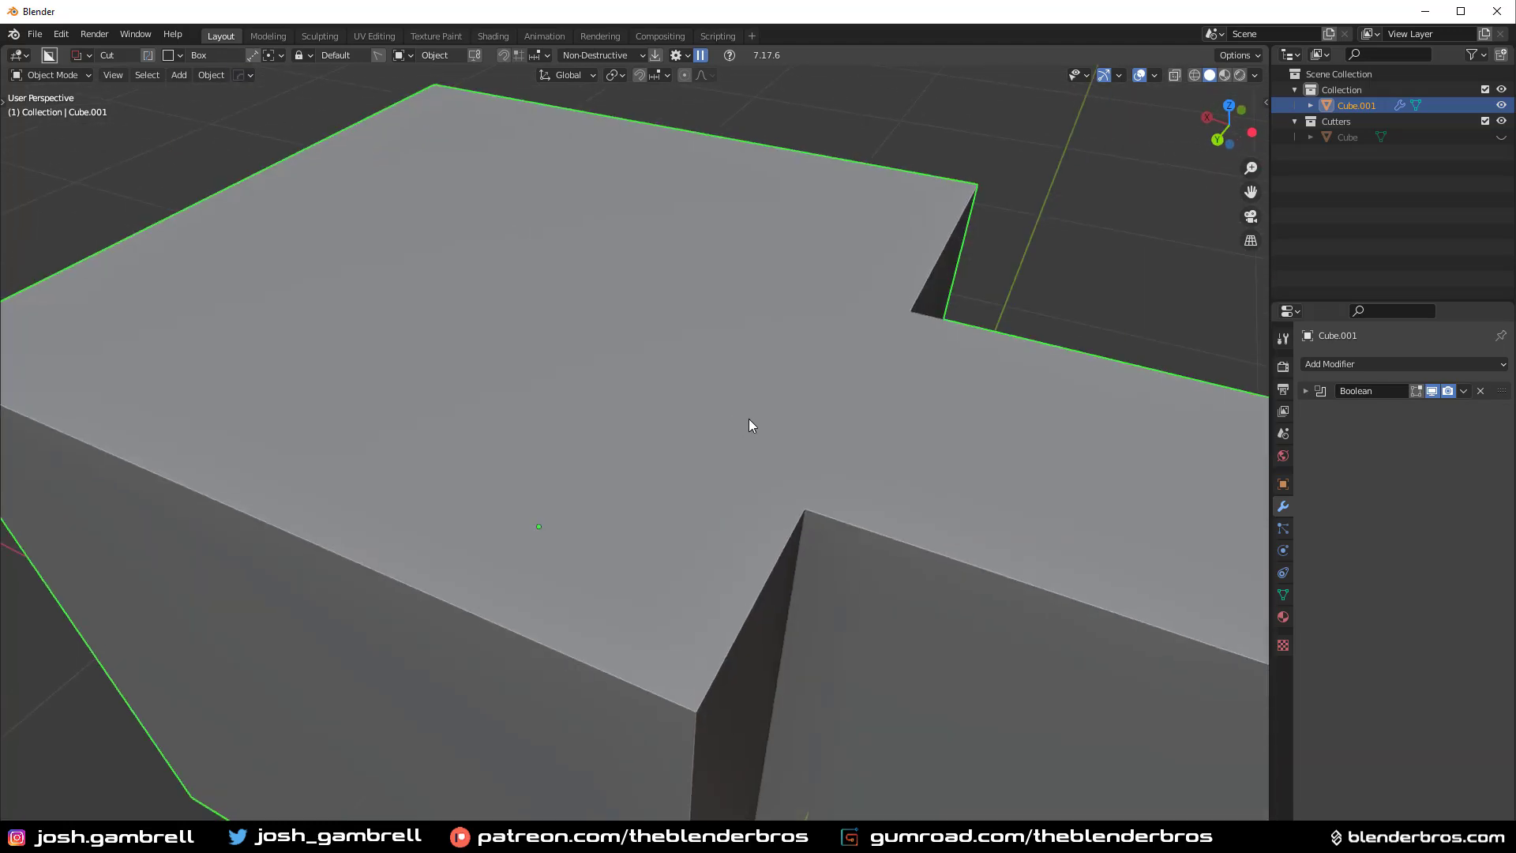
Add a HardOps bevel to the merged block with a 0.031 m width, 3 segments and a 30° angle limit.
key(q)
click(784, 419)
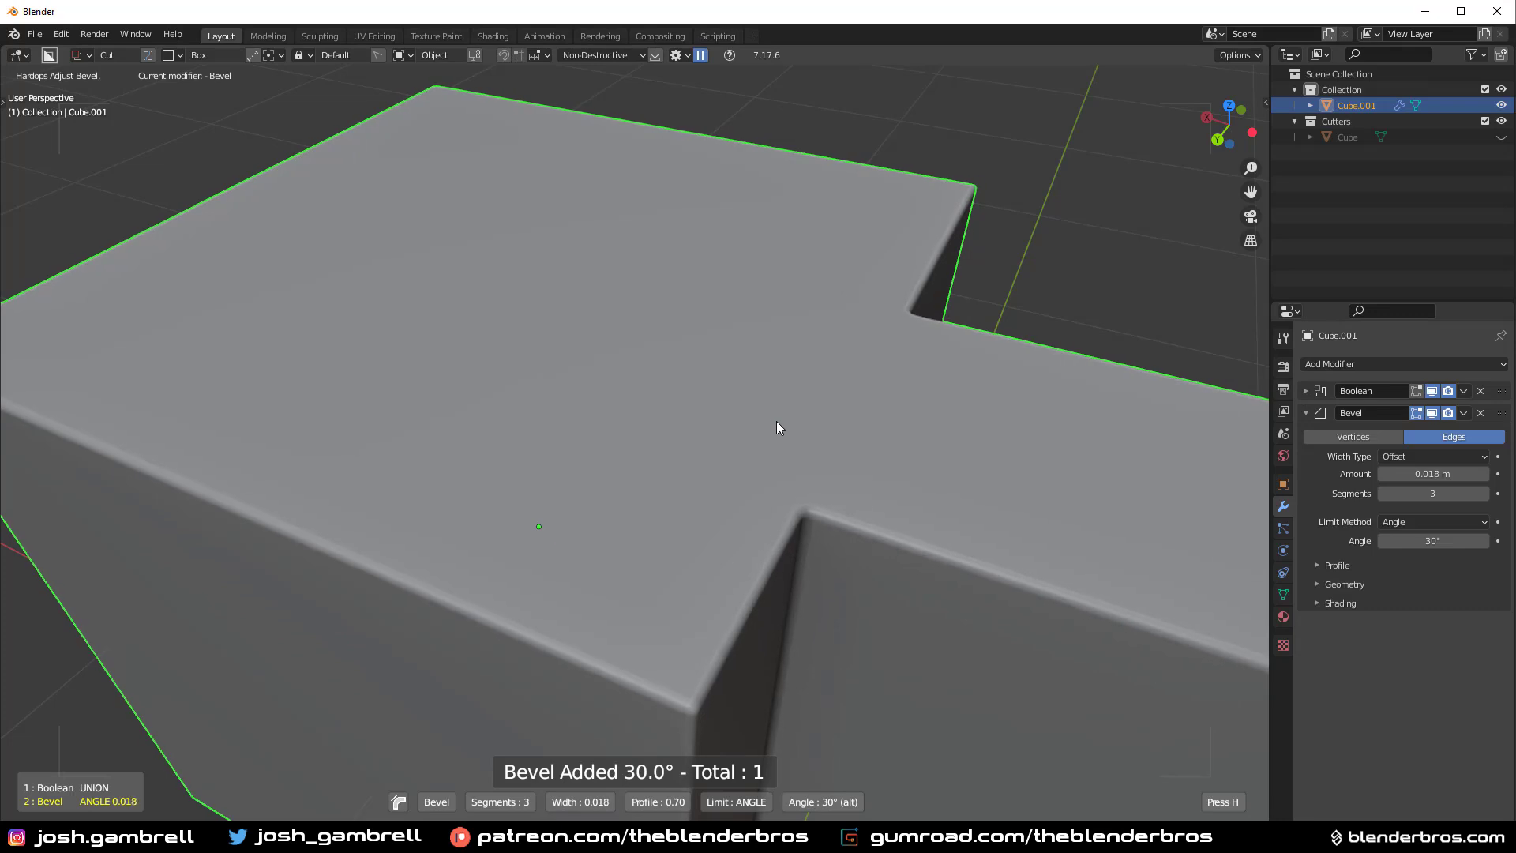
mouse_move(763, 428)
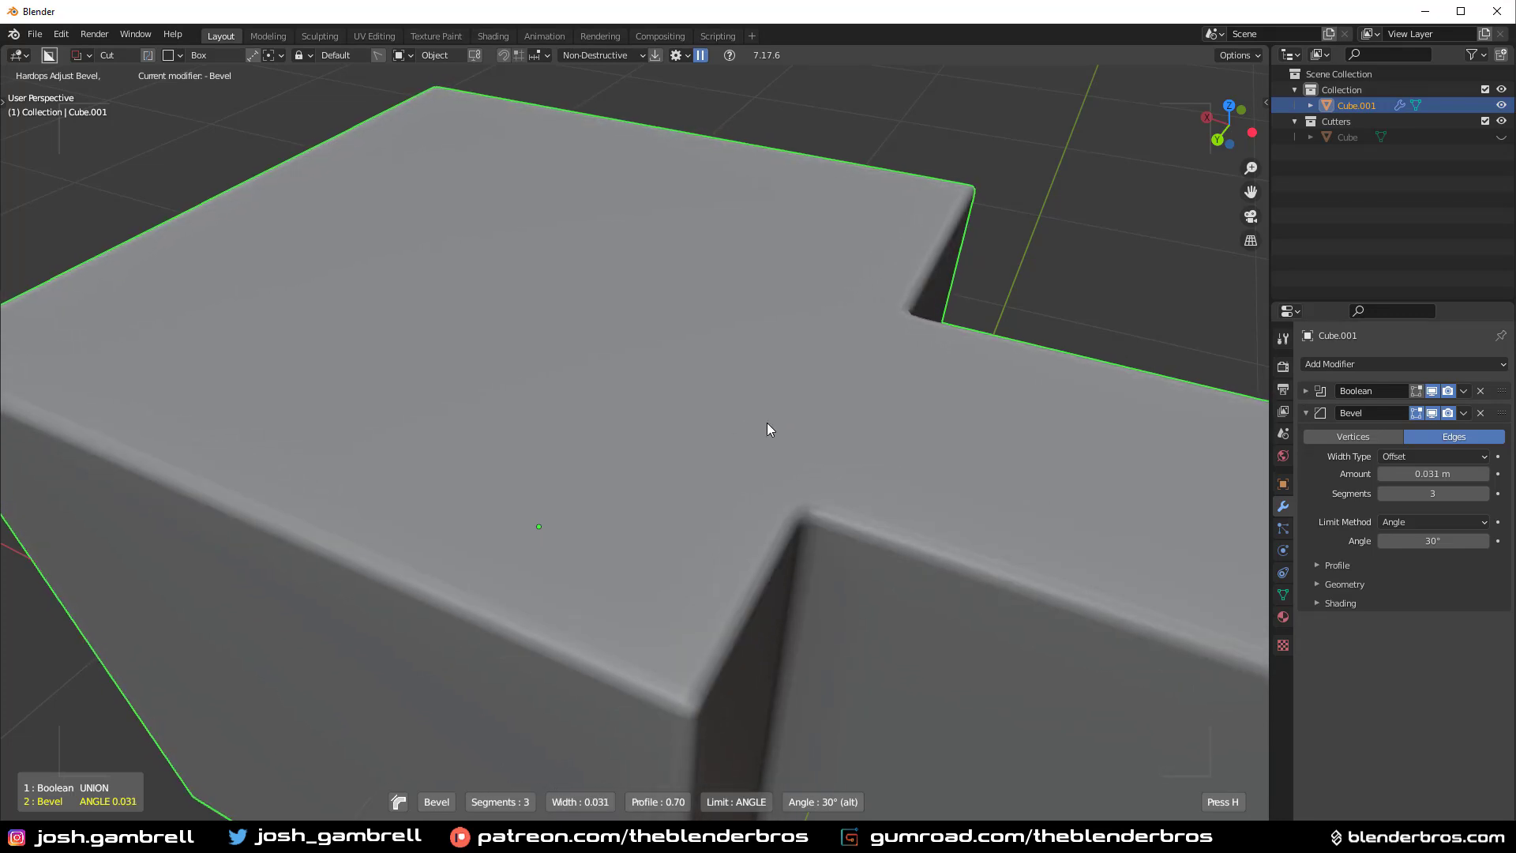
click(767, 424)
middle_drag(767, 424, 859, 520)
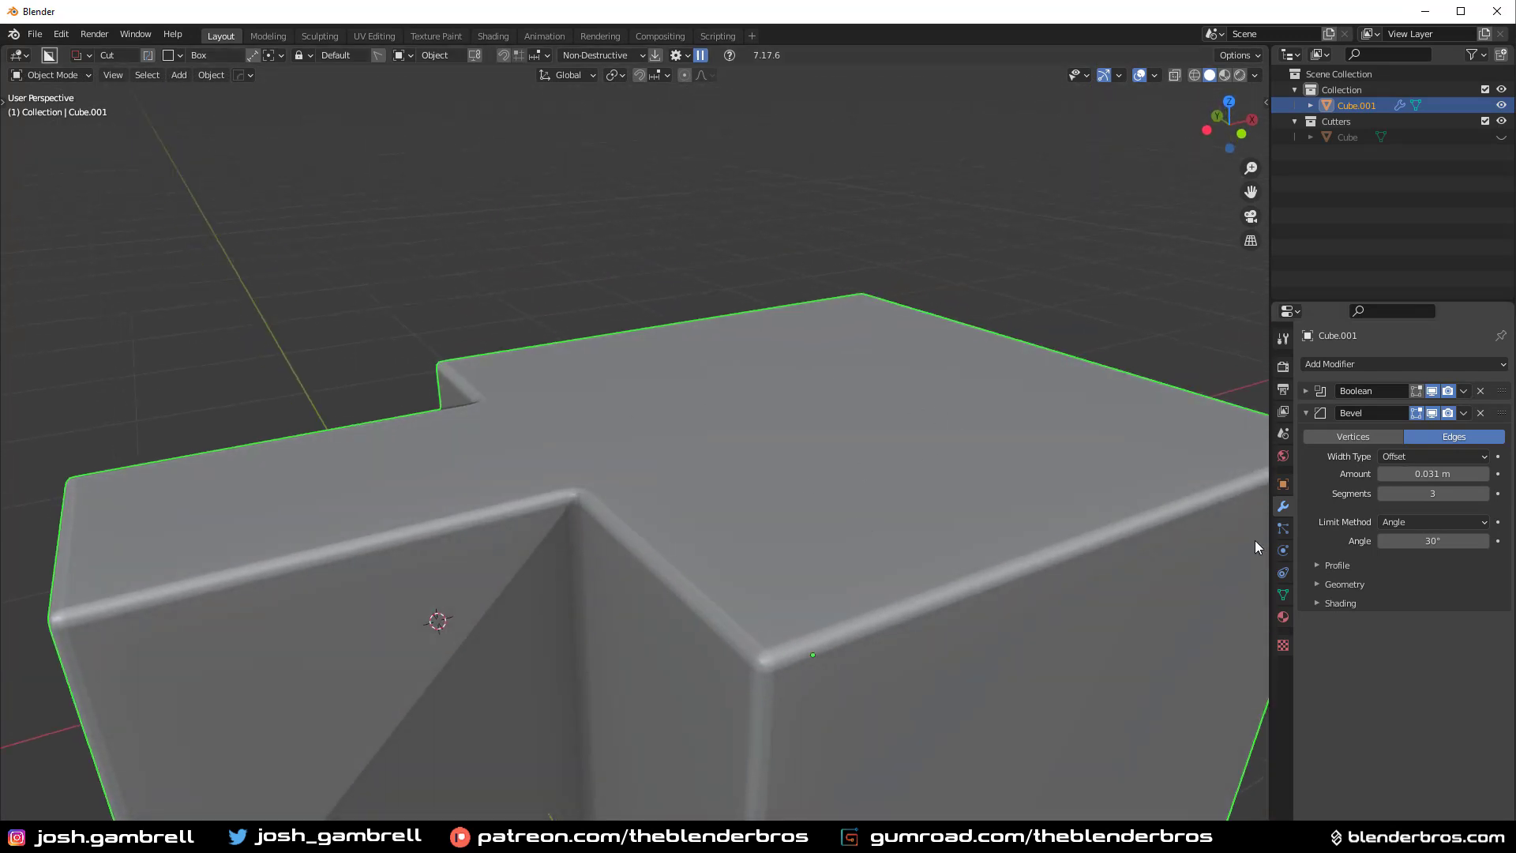
middle_drag(634, 459, 655, 476)
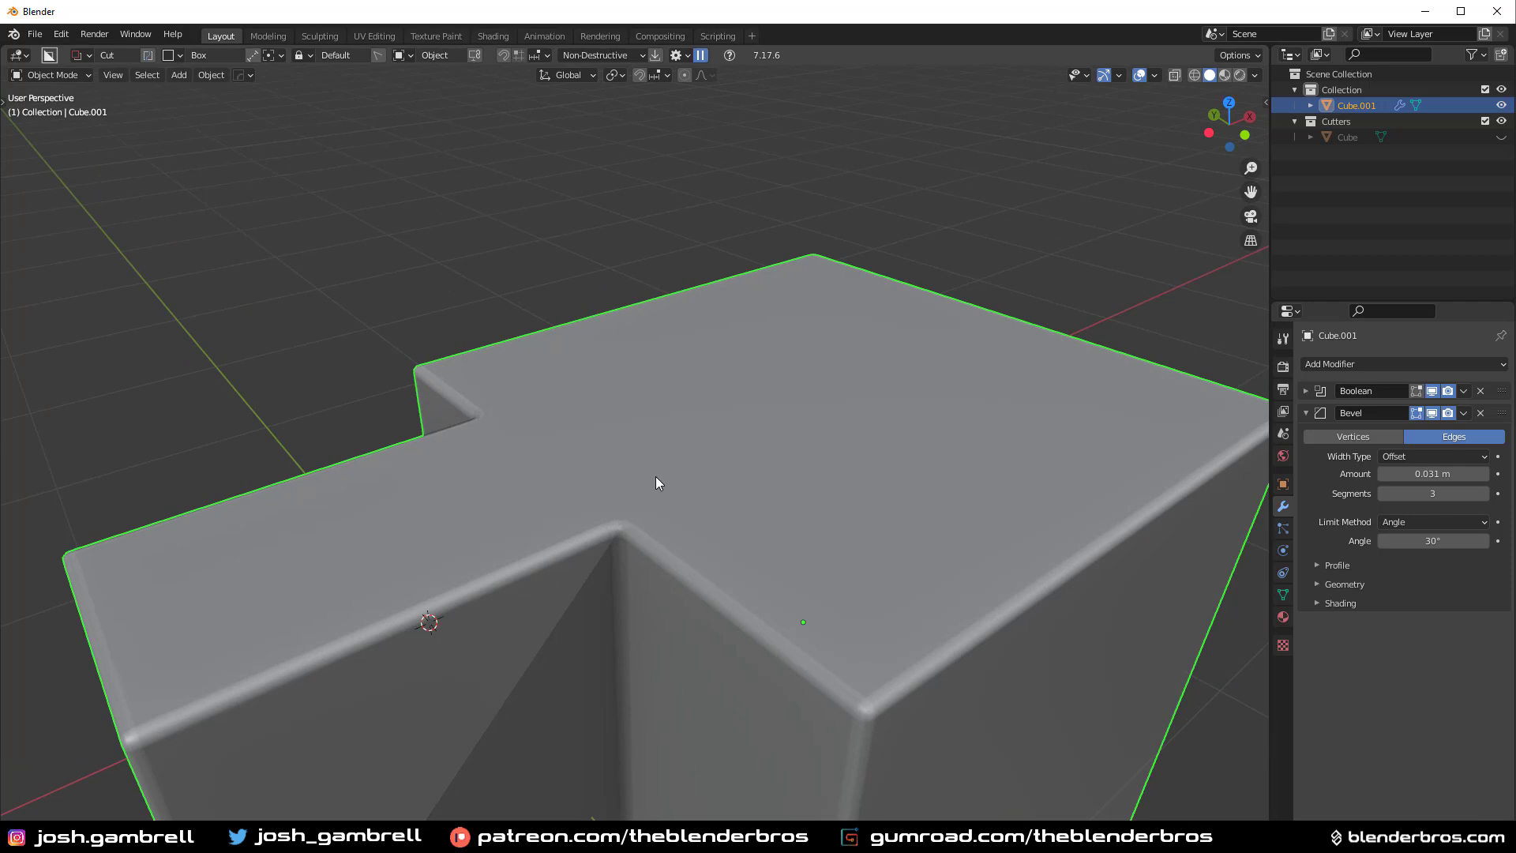
Adjust the merged block's existing HardOps bevel to a width of about 0.018 m.
scroll(657, 476, up, 2)
key(q)
click(670, 473)
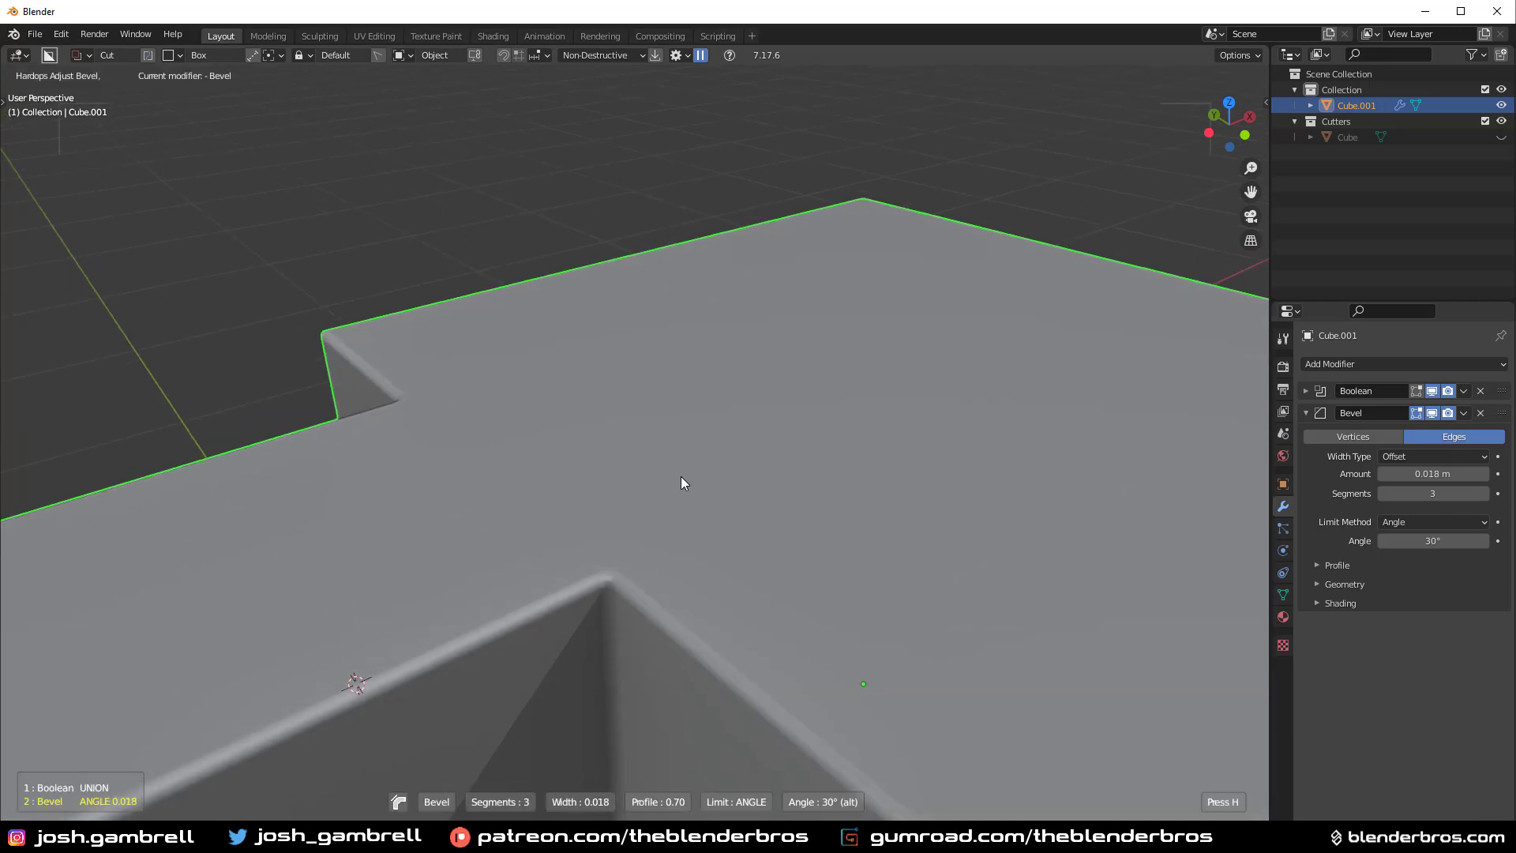
click(681, 477)
Turn on the wireframe overlay and look at the edges on the merged block's top face.
key(alt+v)
click(591, 495)
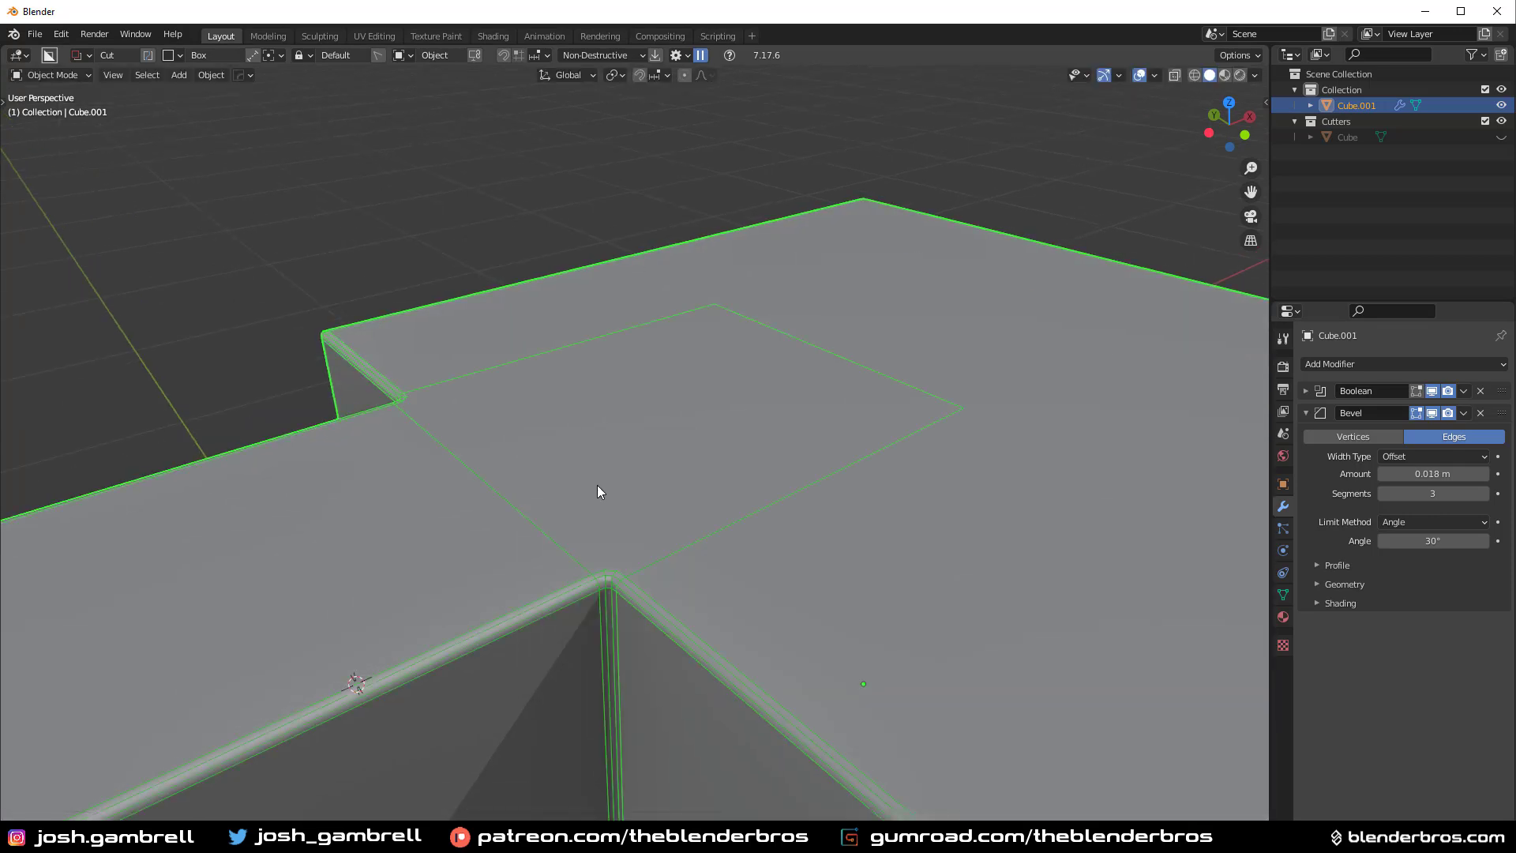
middle_drag(598, 494, 761, 482)
scroll(762, 487, up, 1)
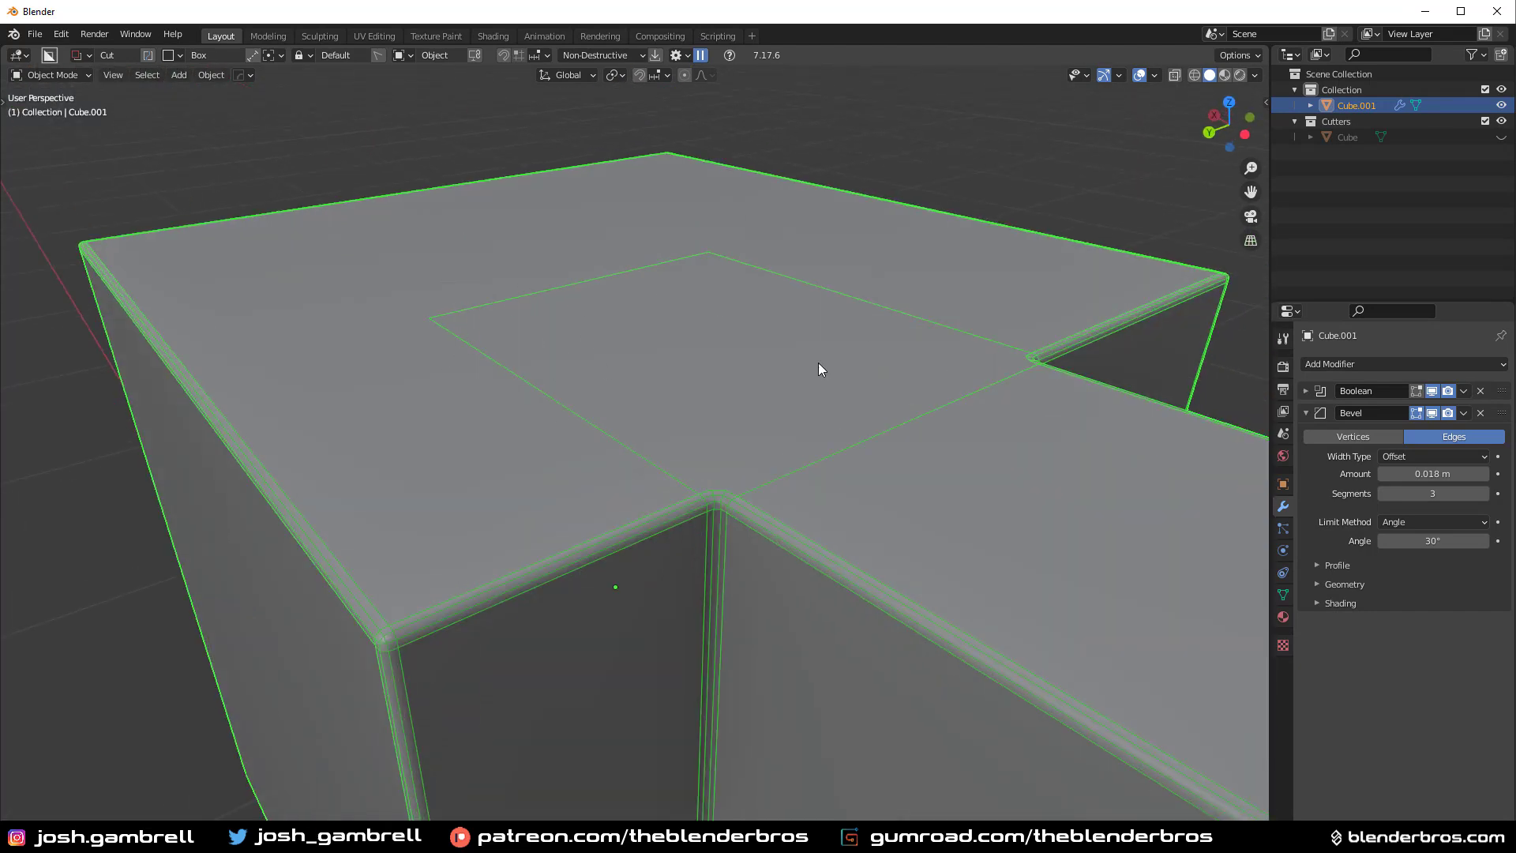
Add a Decimate modifier to the merged block, set it to Planar, and place it between the Boolean and Bevel modifiers.
click(1307, 413)
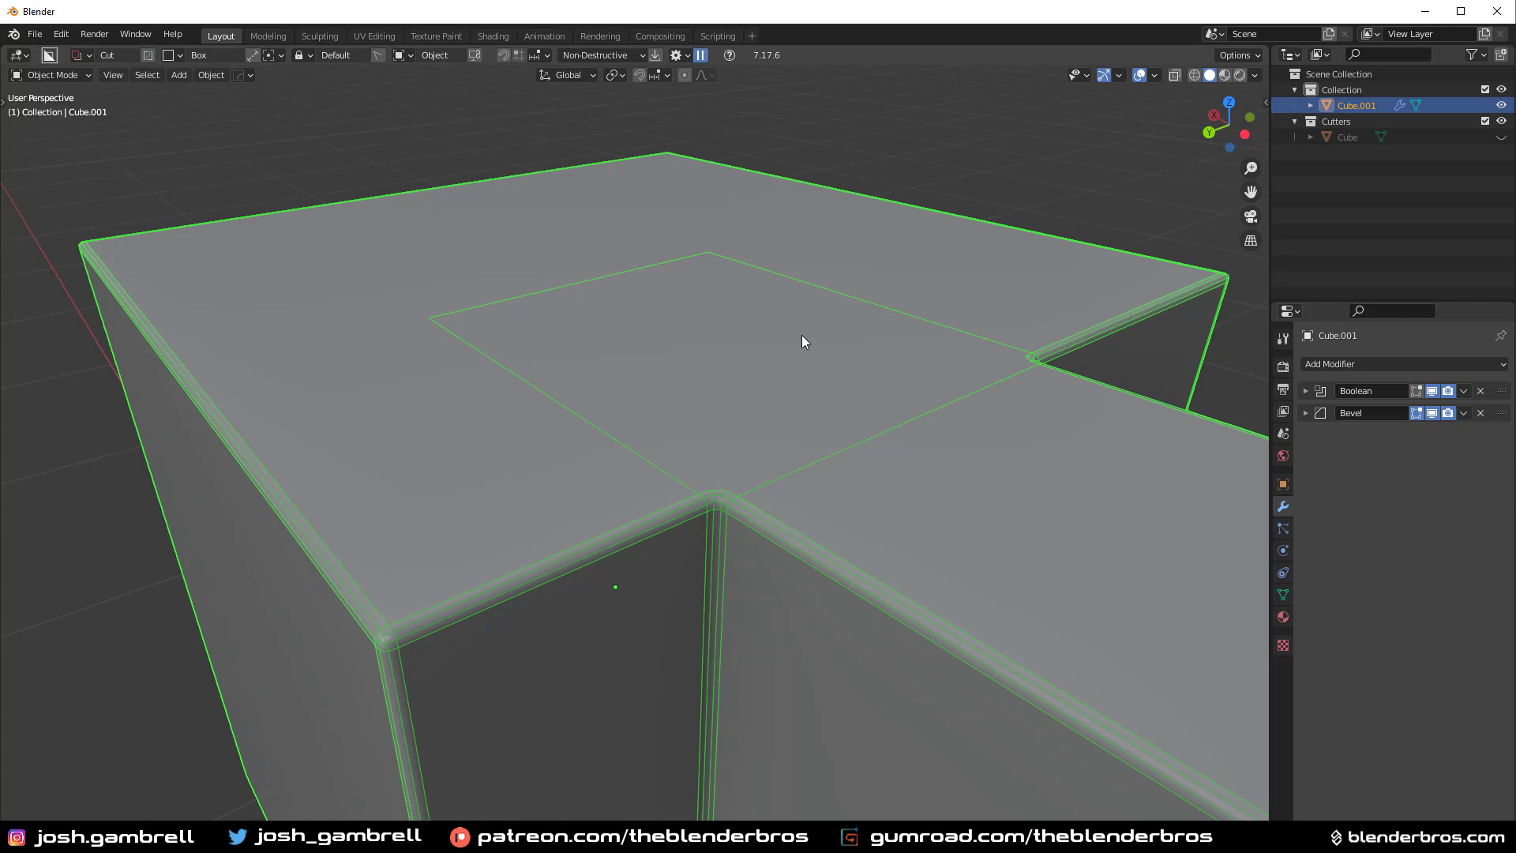
middle_drag(802, 335, 826, 338)
click(1384, 363)
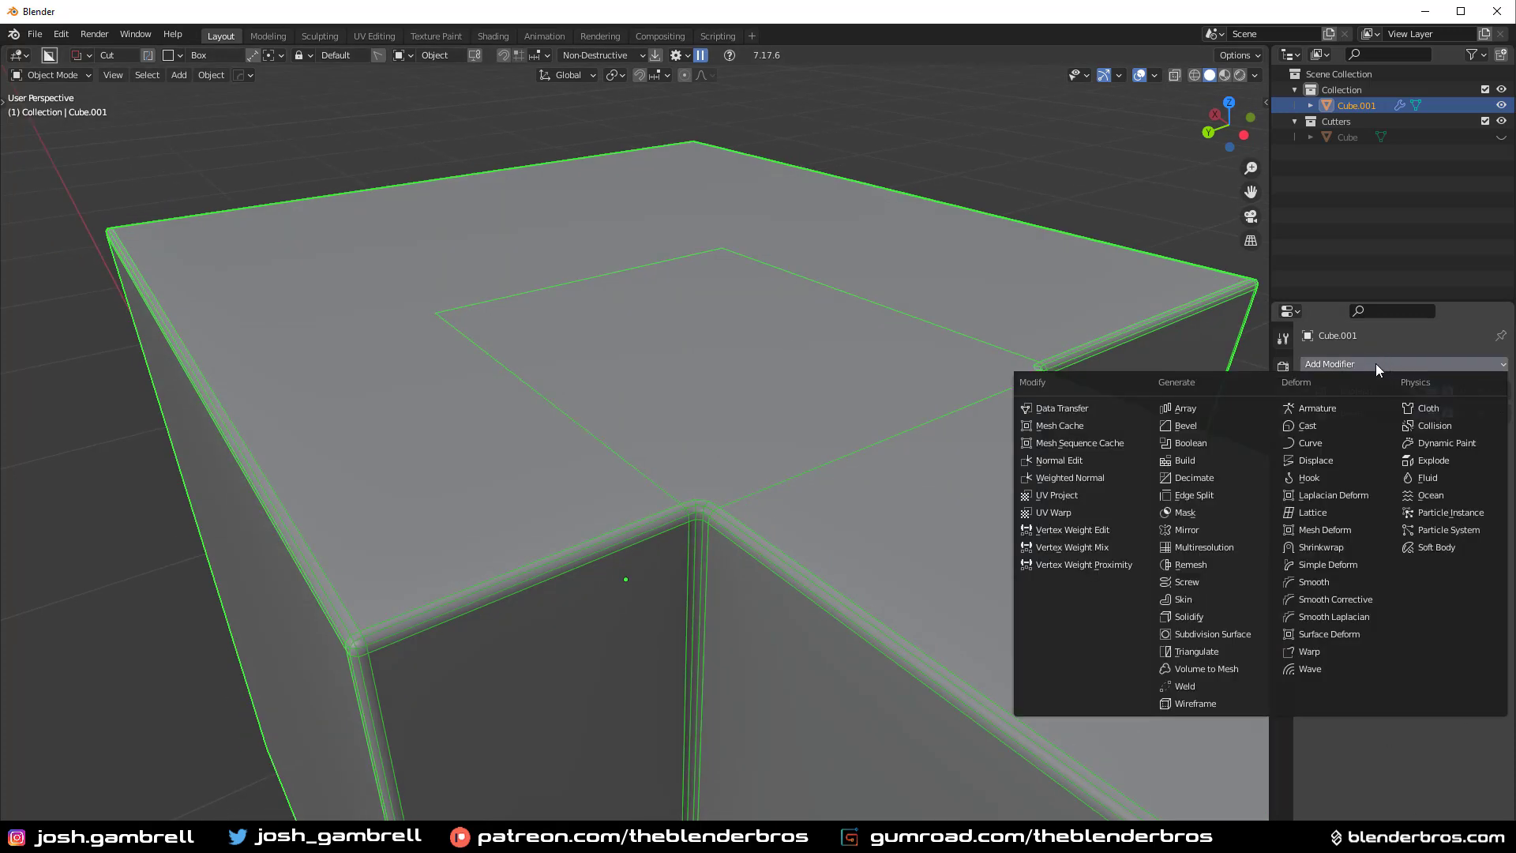
click(1205, 477)
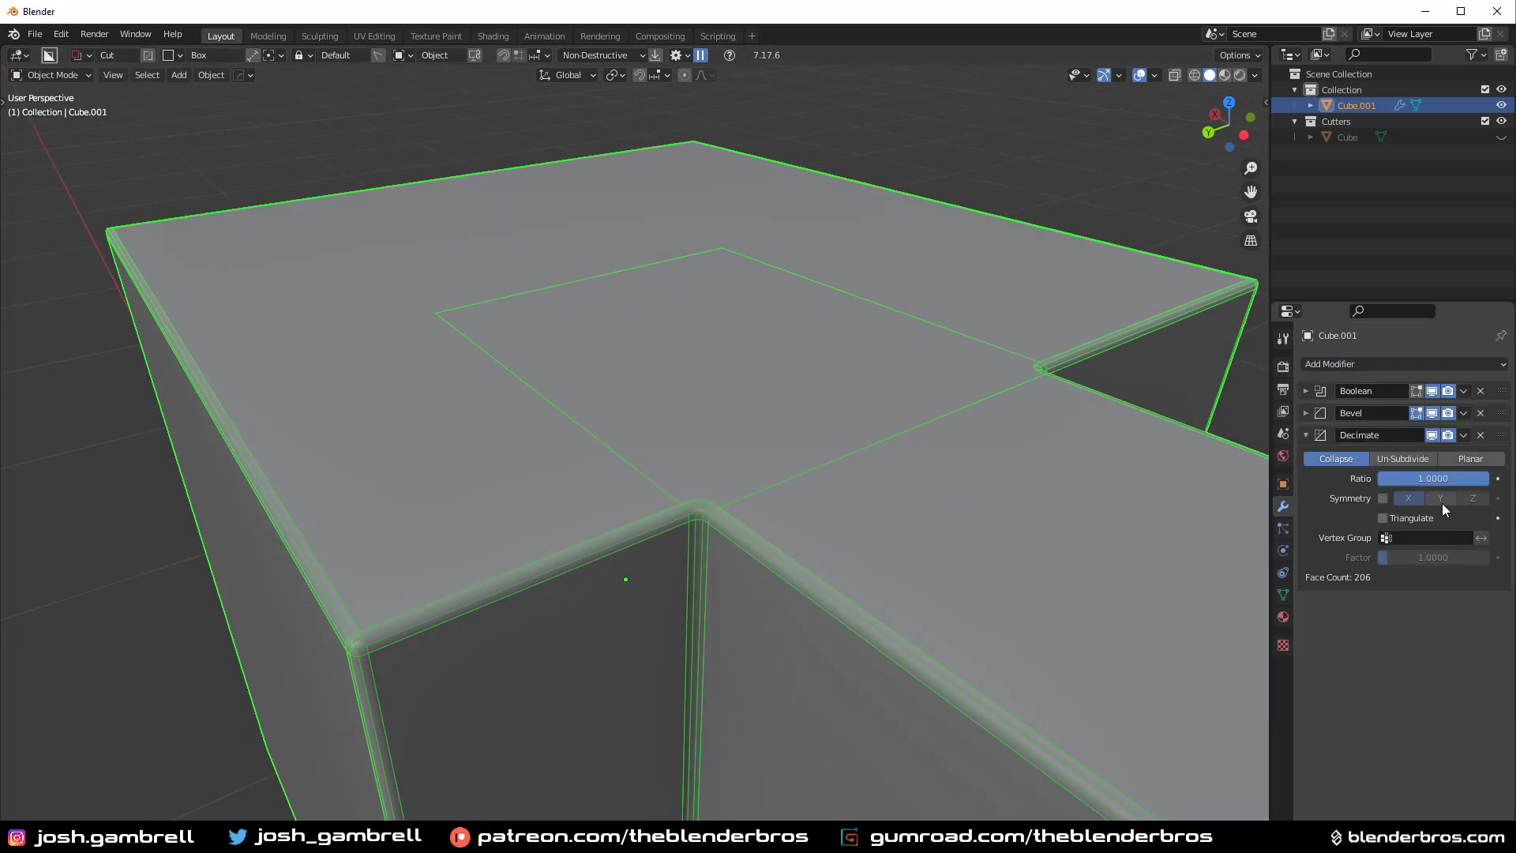
click(1474, 459)
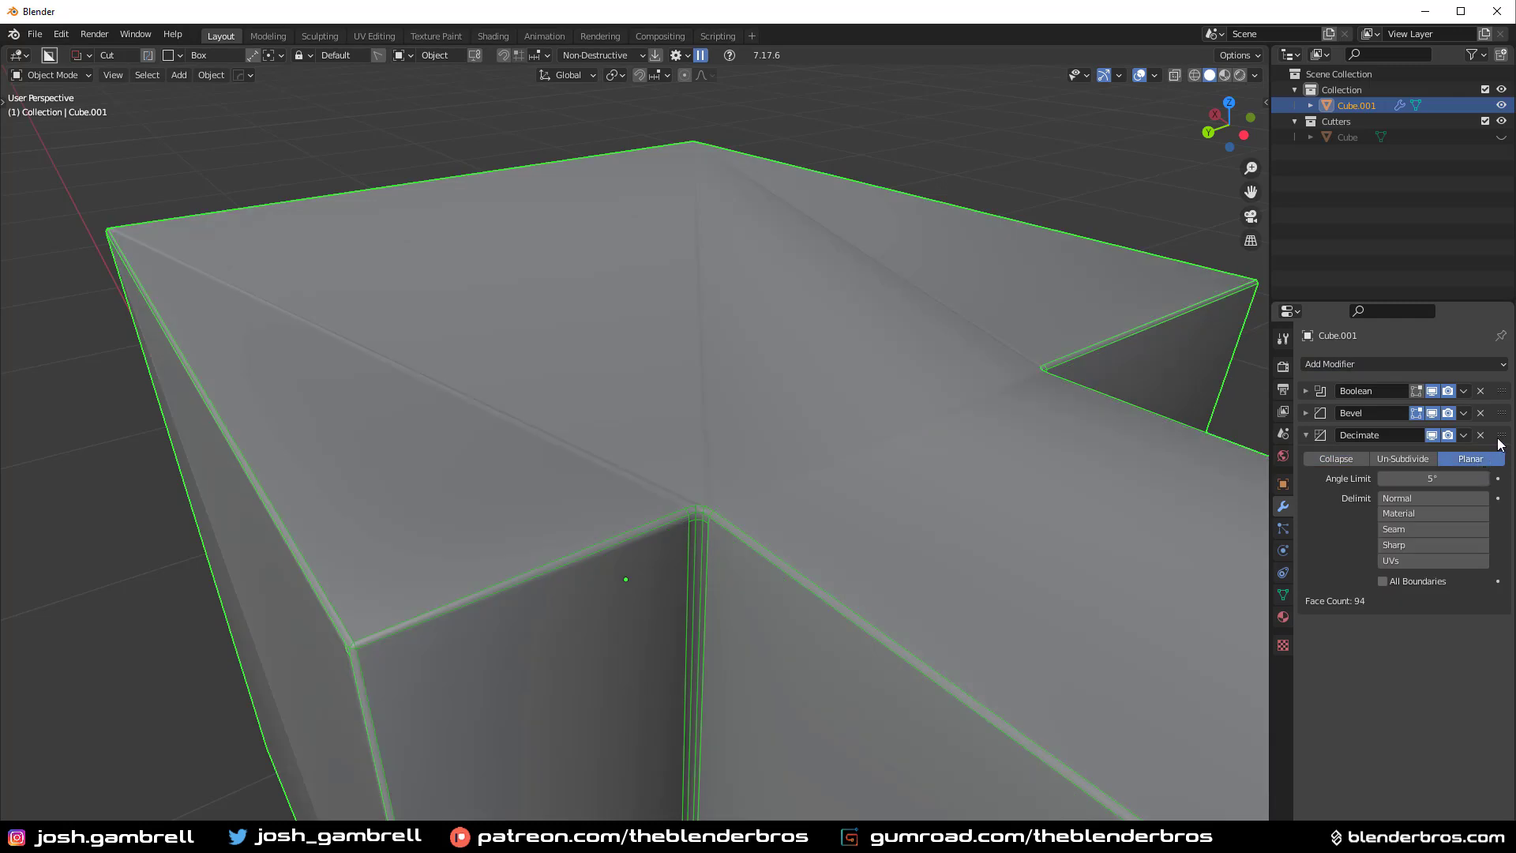
drag(1502, 435, 1505, 411)
Examine the decimated block from several sides, checking its top face topology and the bevels around the inner corners.
middle_drag(898, 482, 715, 477)
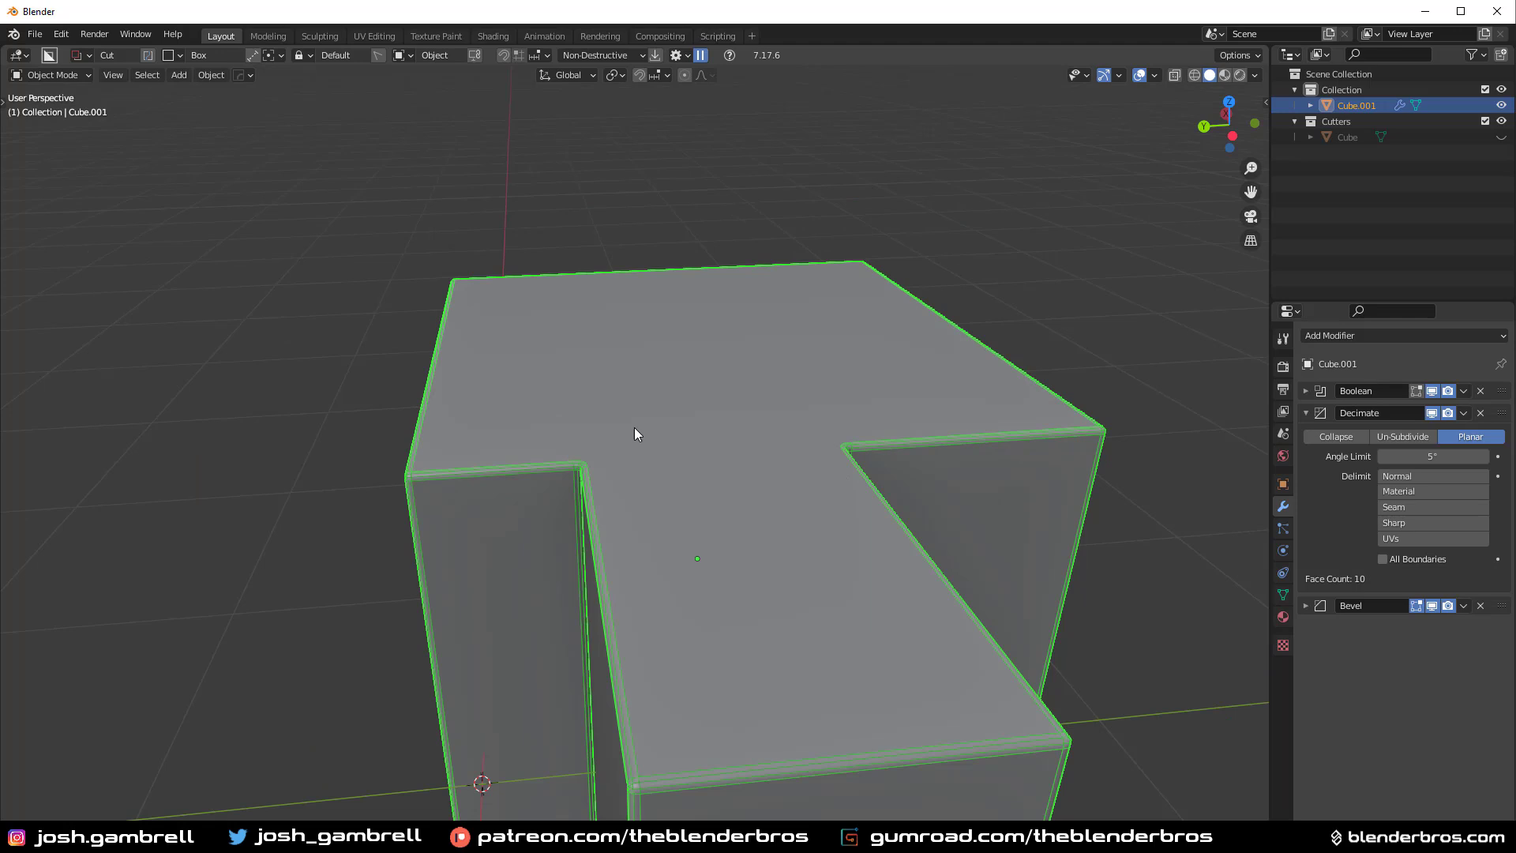
middle_drag(958, 449, 944, 500)
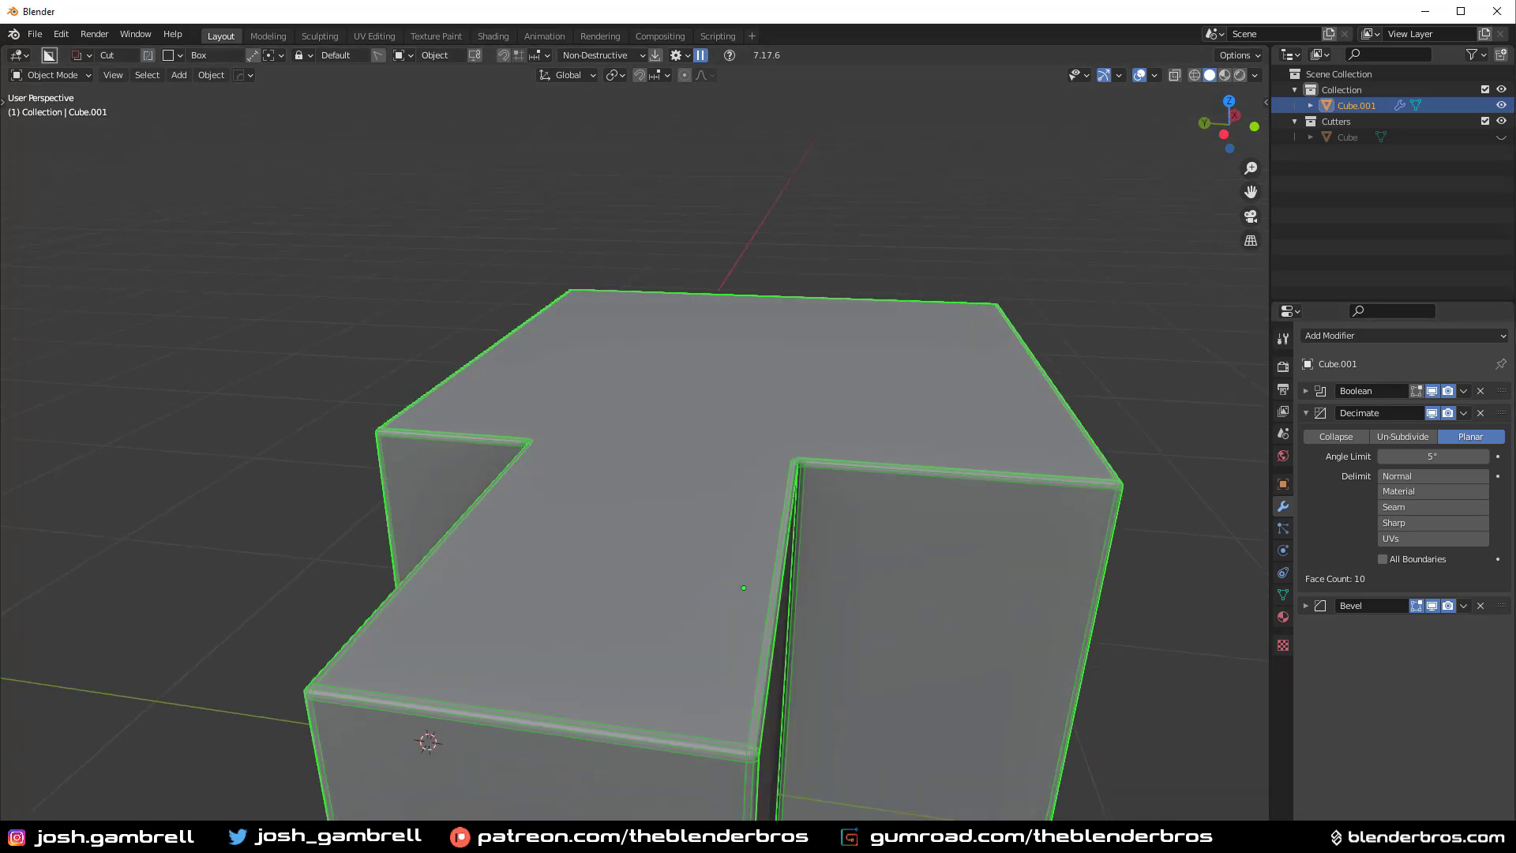
middle_drag(948, 632, 769, 508)
scroll(768, 508, up, 3)
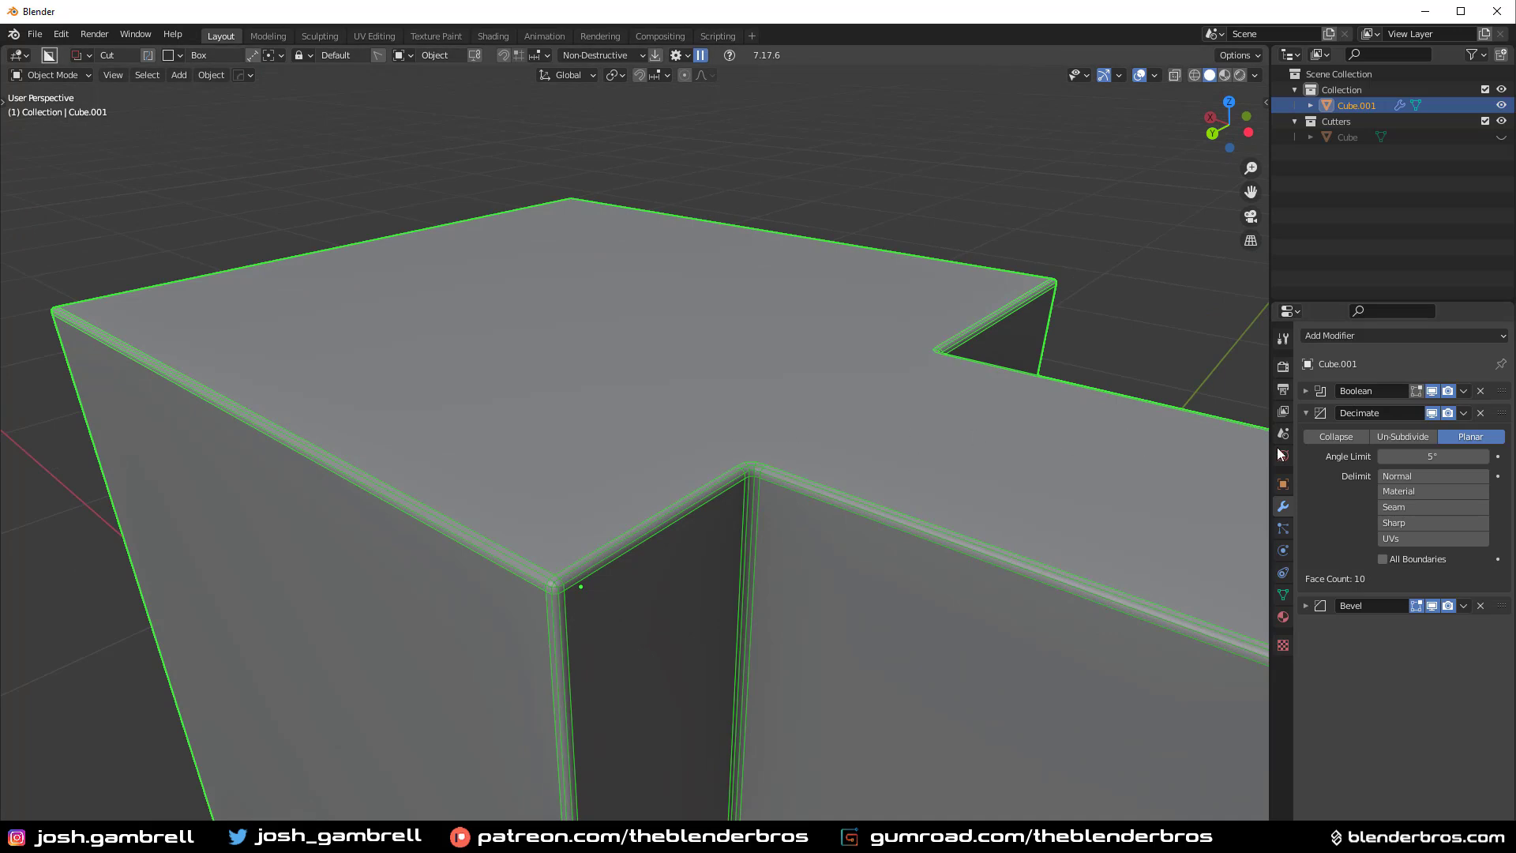
middle_drag(1106, 431, 965, 428)
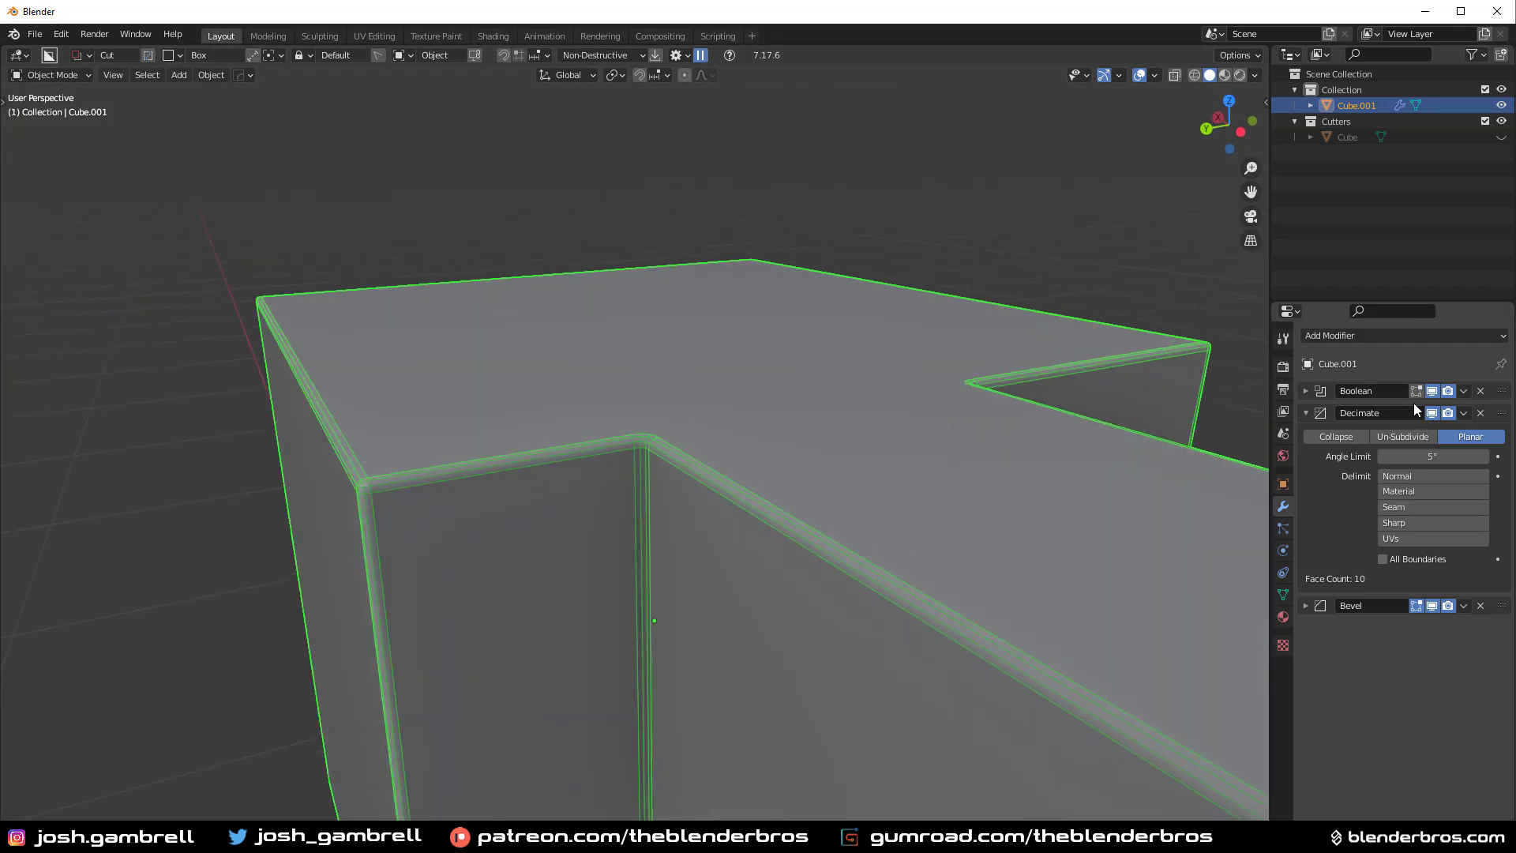
middle_drag(779, 409, 609, 411)
scroll(613, 401, down, 3)
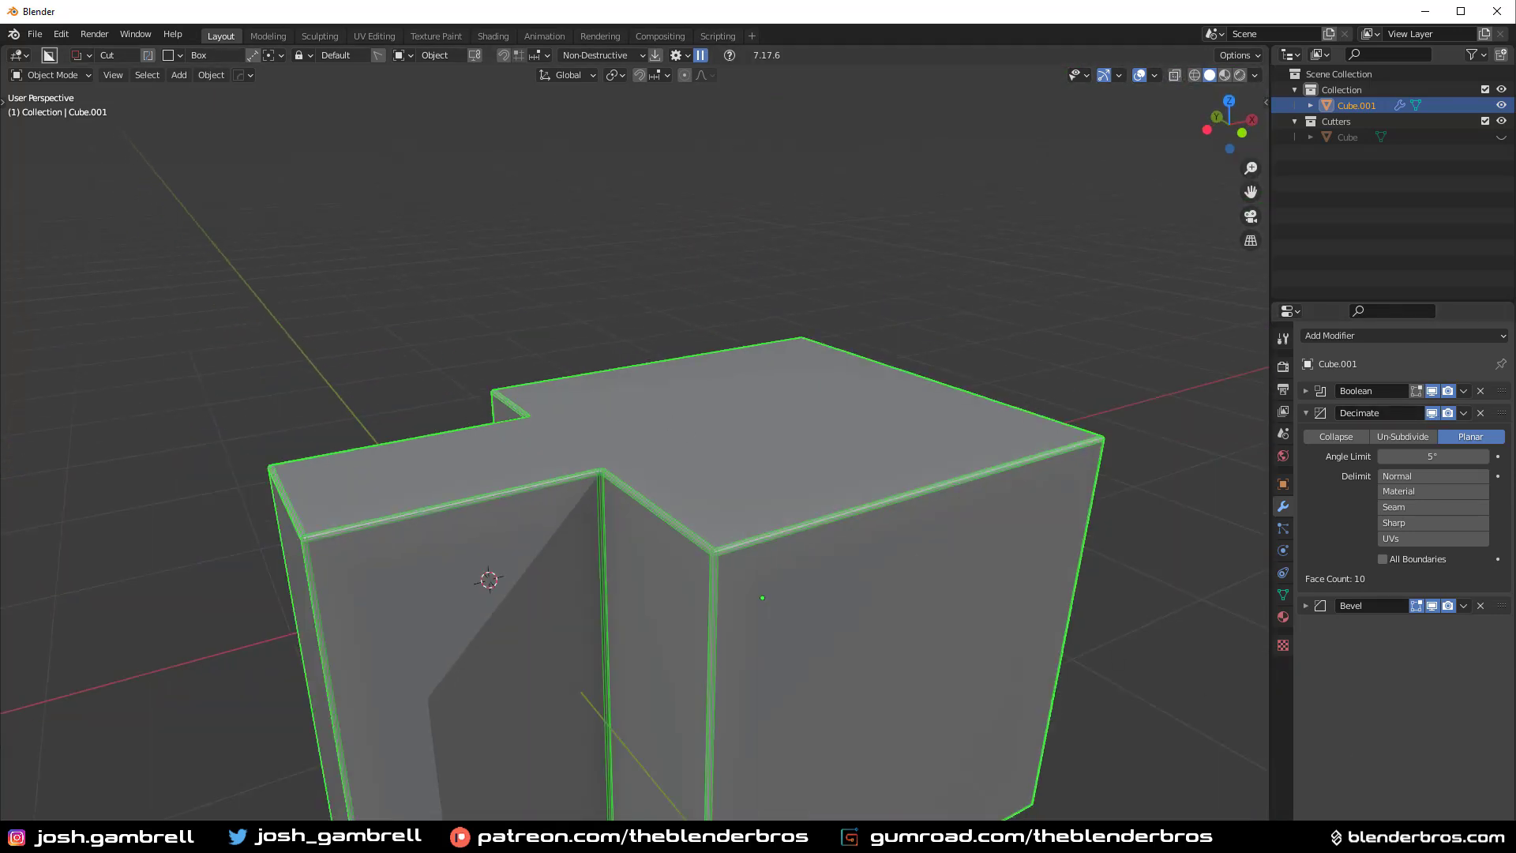
middle_drag(885, 568, 826, 514)
Turn off the wireframe overlay and view the shaded block from above.
key(q)
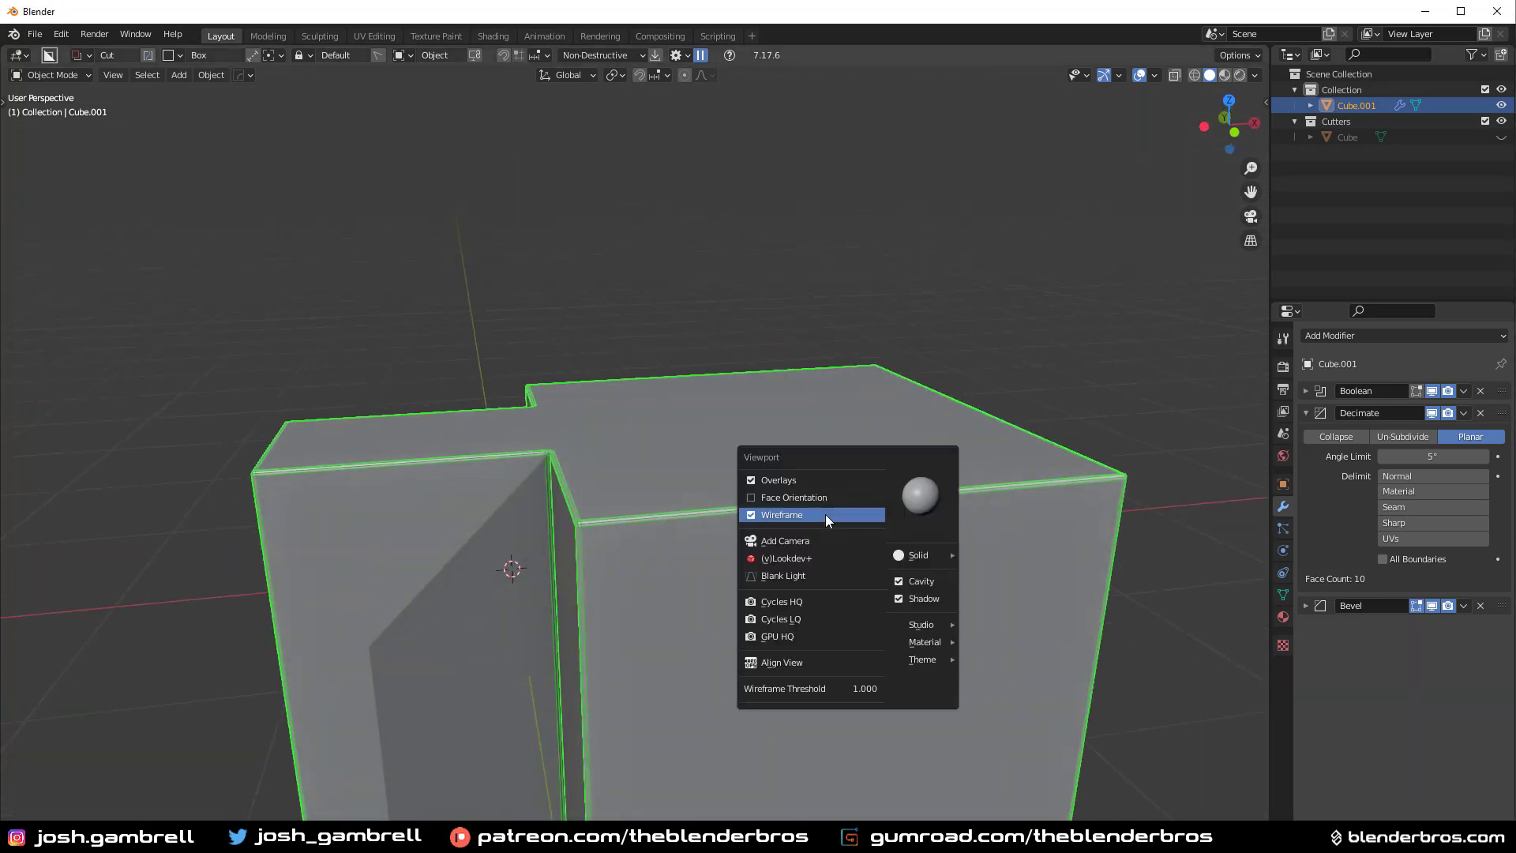
click(826, 514)
middle_drag(819, 383, 940, 447)
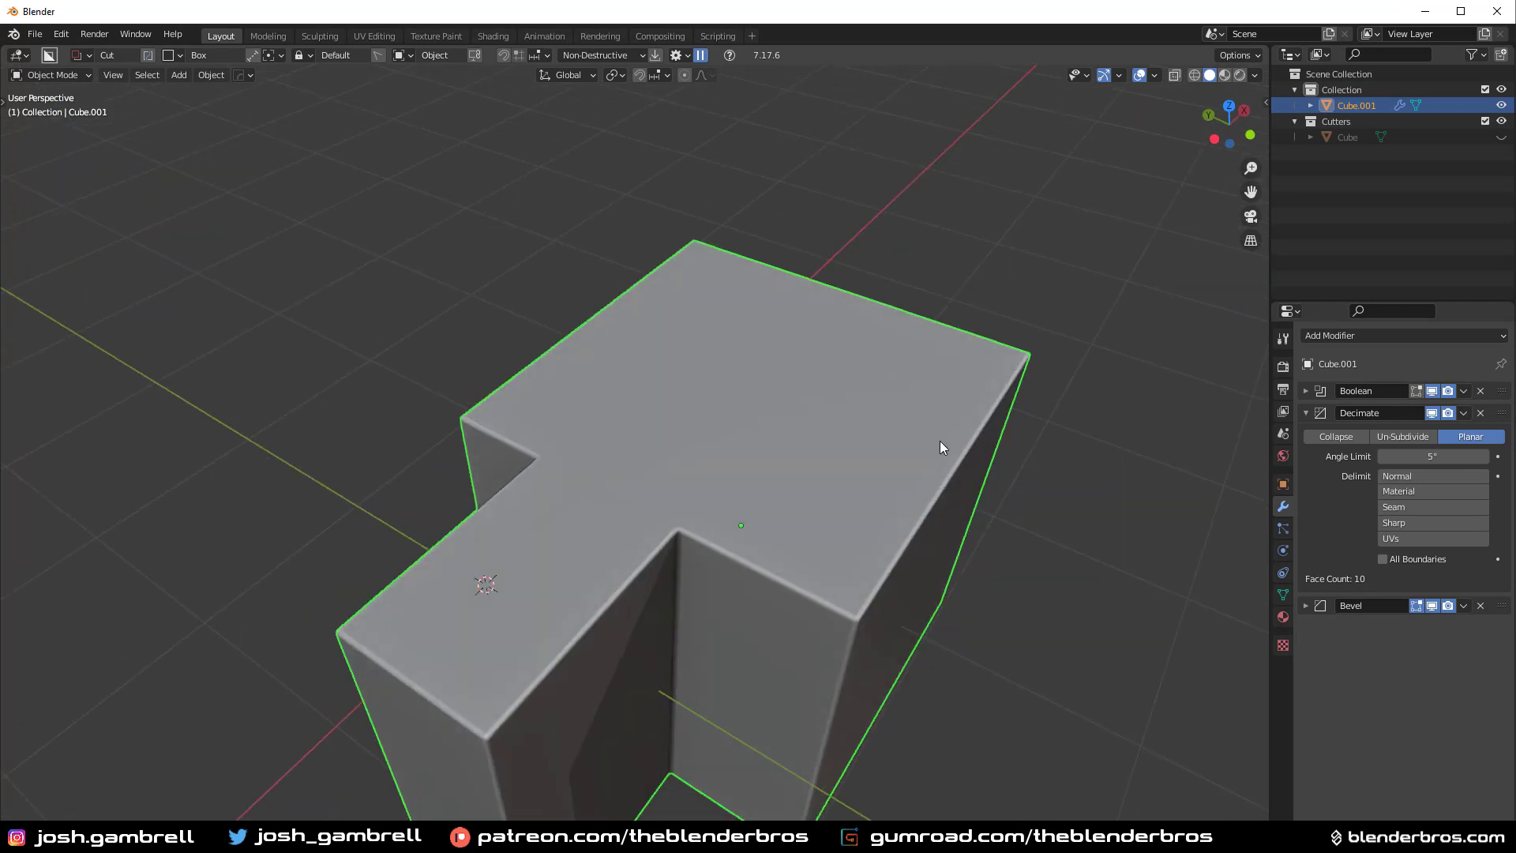
Add a new cube and scale it down on X and Y only, keeping its full height.
key(shift+a)
mouse_move(812, 455)
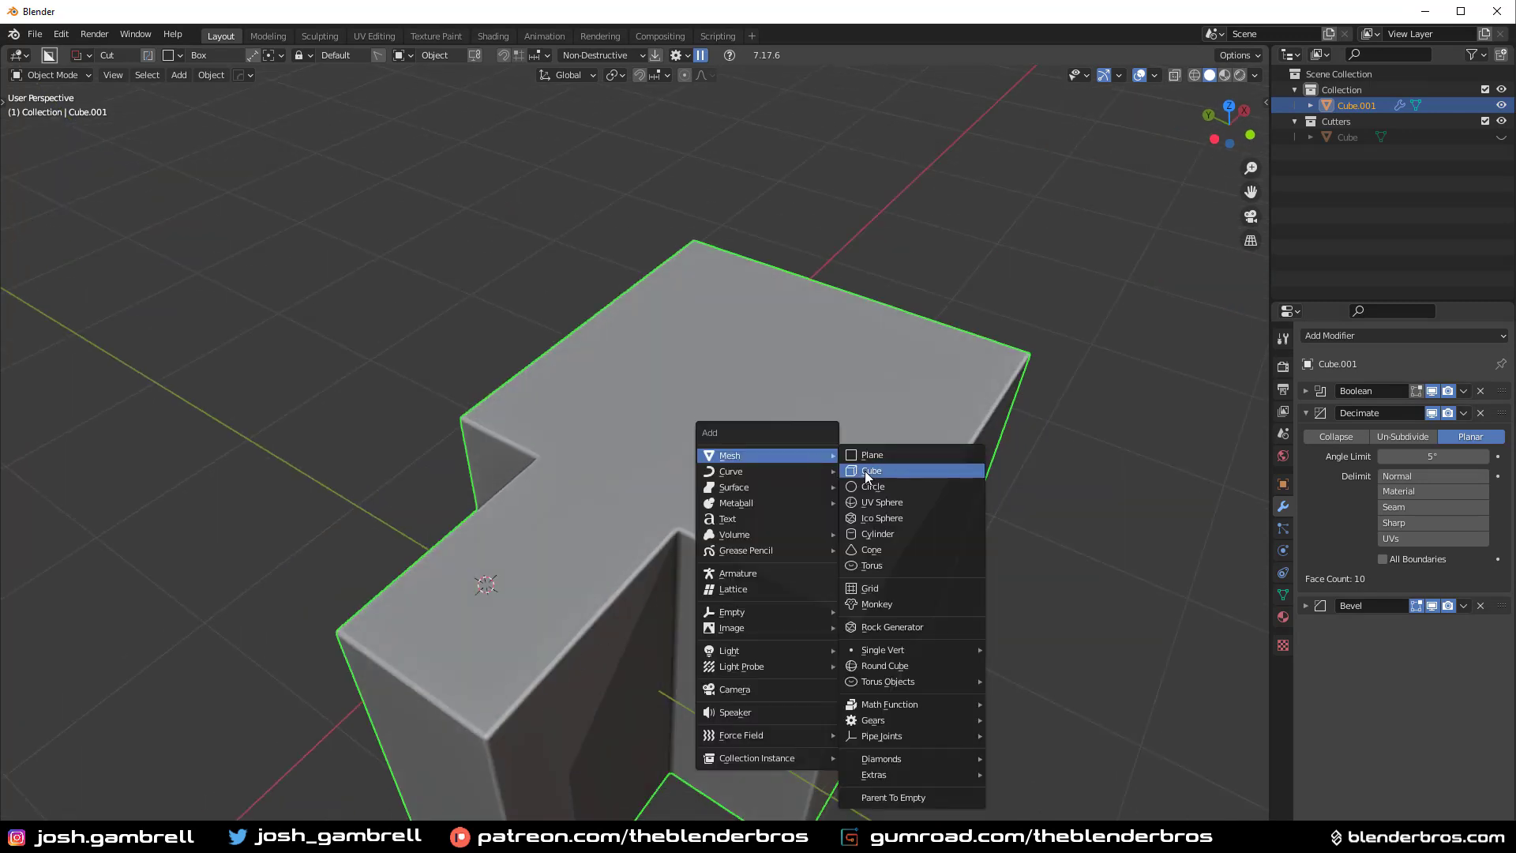
click(865, 471)
key(s)
key(shift+z)
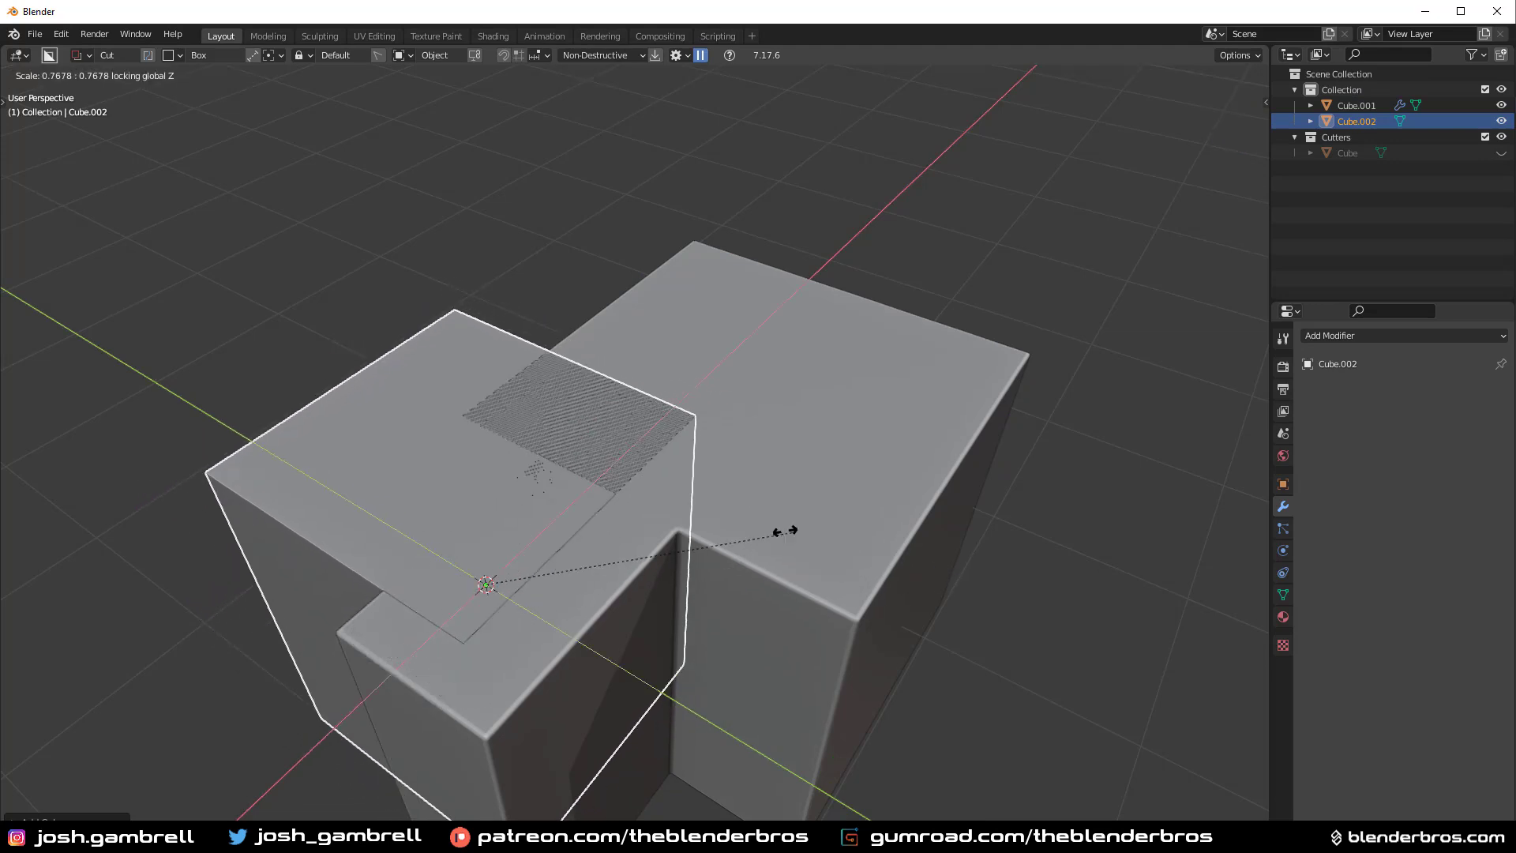
click(517, 482)
Move the narrow cube horizontally to the block's inner corner and subtract it with a HardOps Boolean difference.
key(g)
key(shift+z)
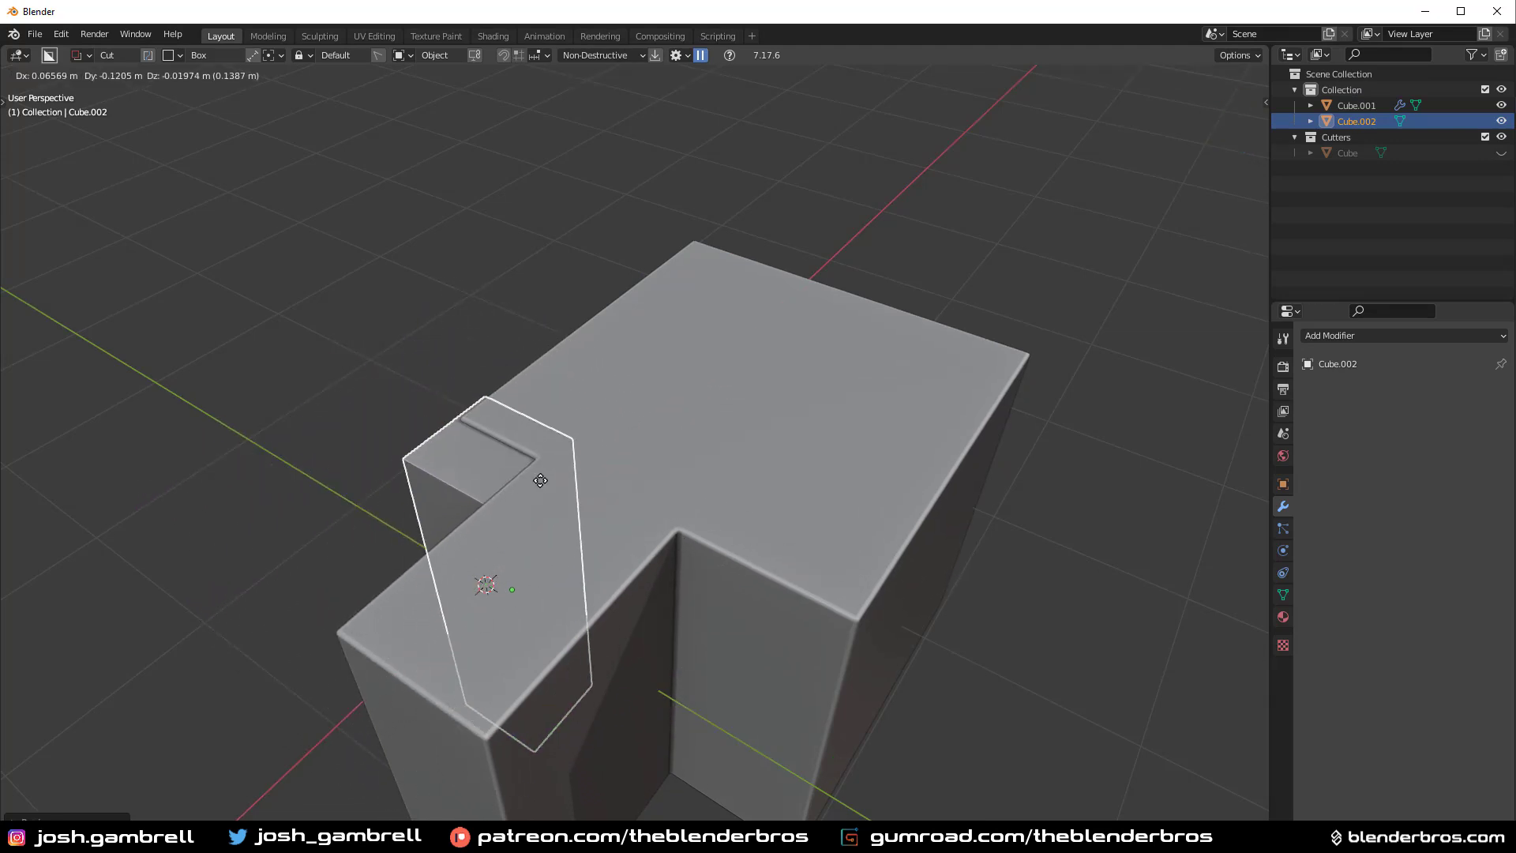
click(814, 606)
middle_drag(809, 606, 883, 470)
key(ctrl+KP_Subtract)
shift+middle_drag(883, 471, 873, 404)
scroll(873, 405, up, 4)
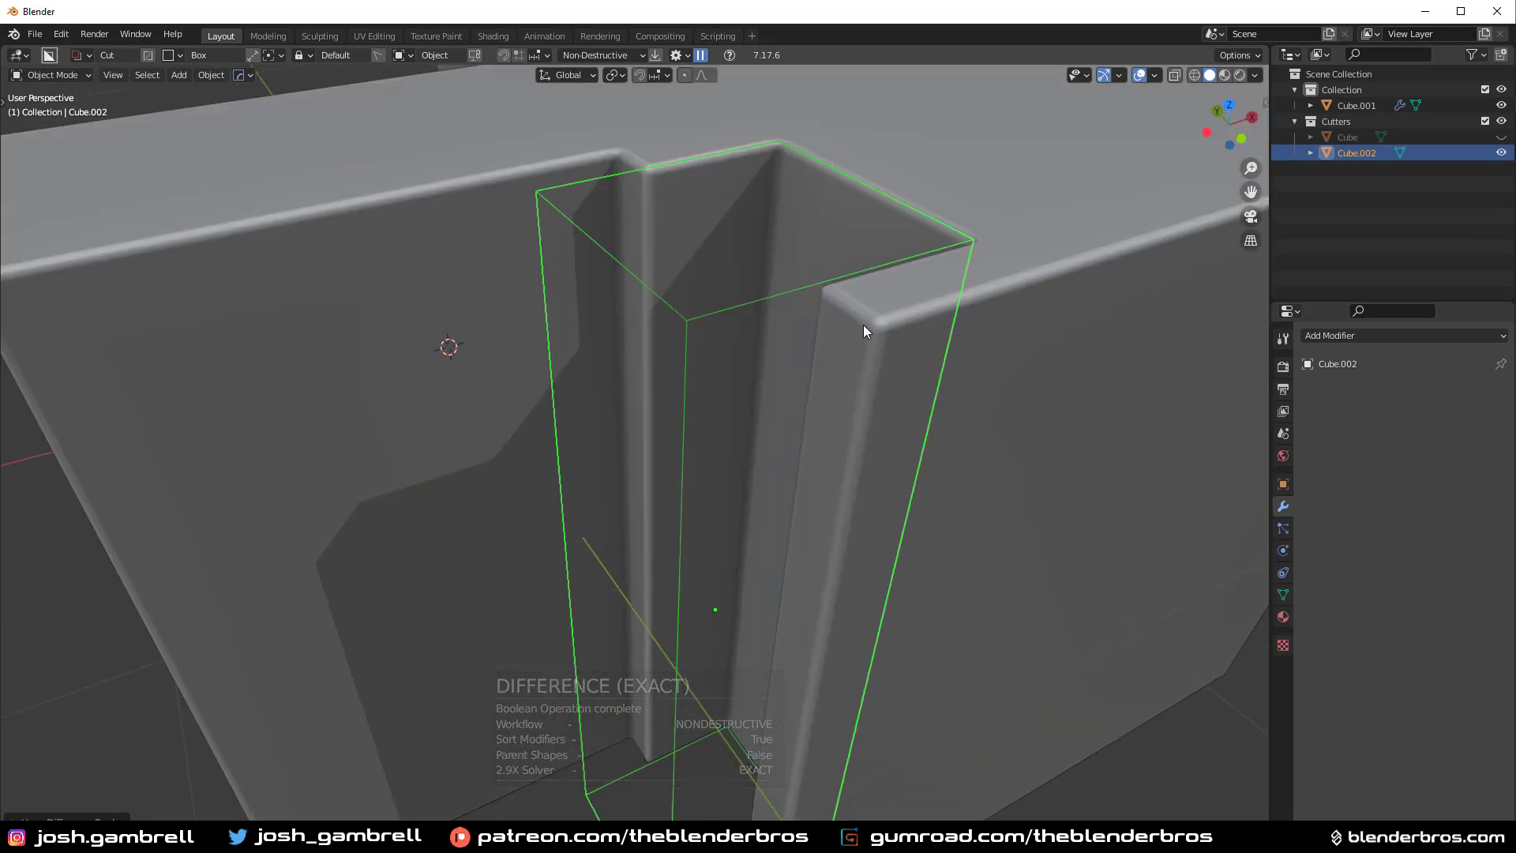
Move the cutter horizontally, locked in Z, to sit fully inside the larger section of the block's top face.
middle_drag(864, 325, 846, 363)
scroll(846, 363, down, 5)
key(g)
key(shift+z)
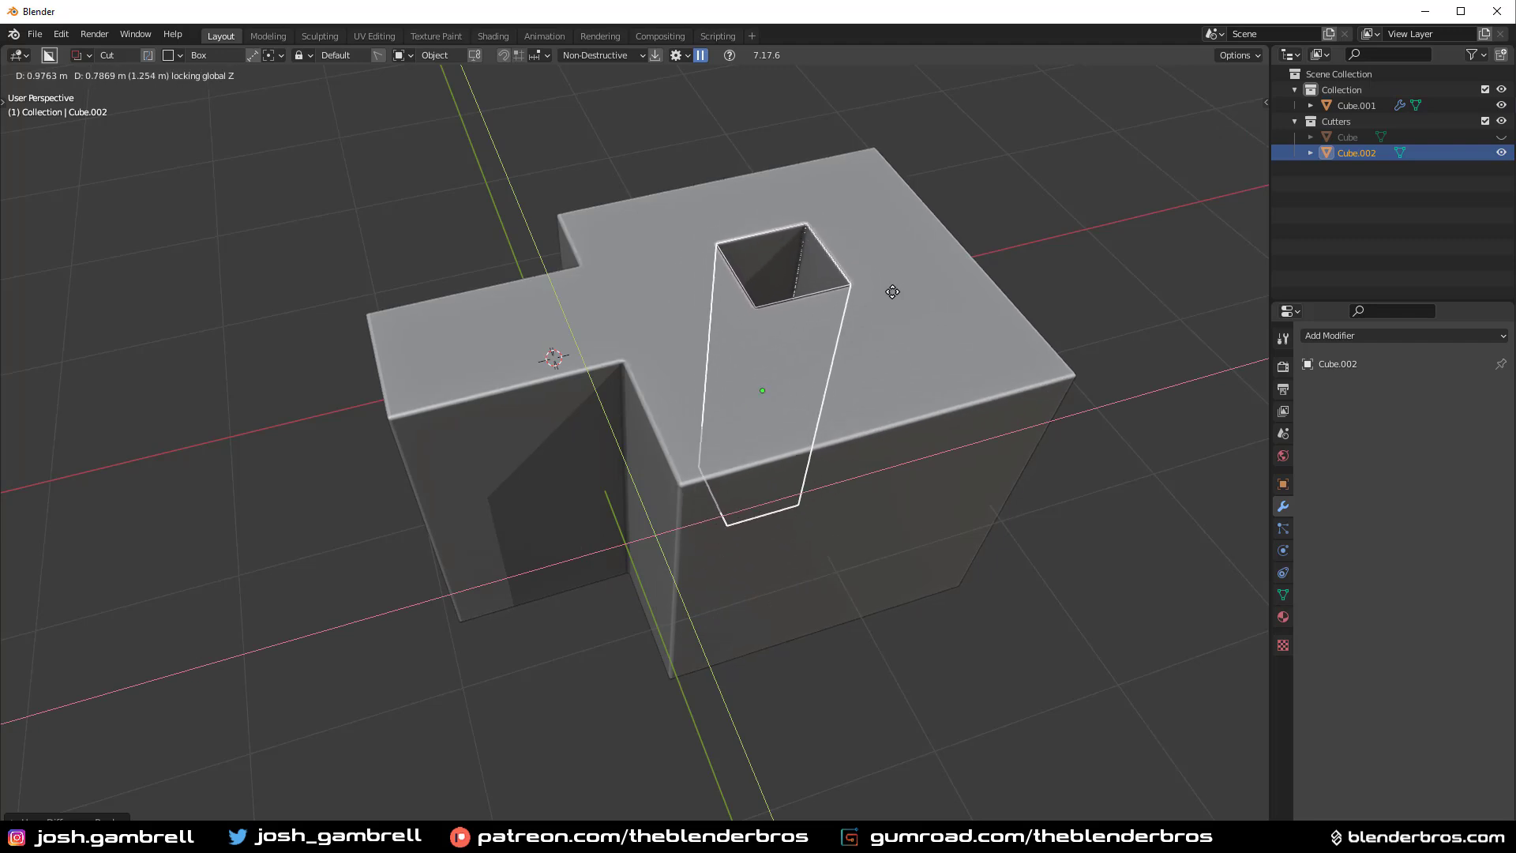
click(956, 301)
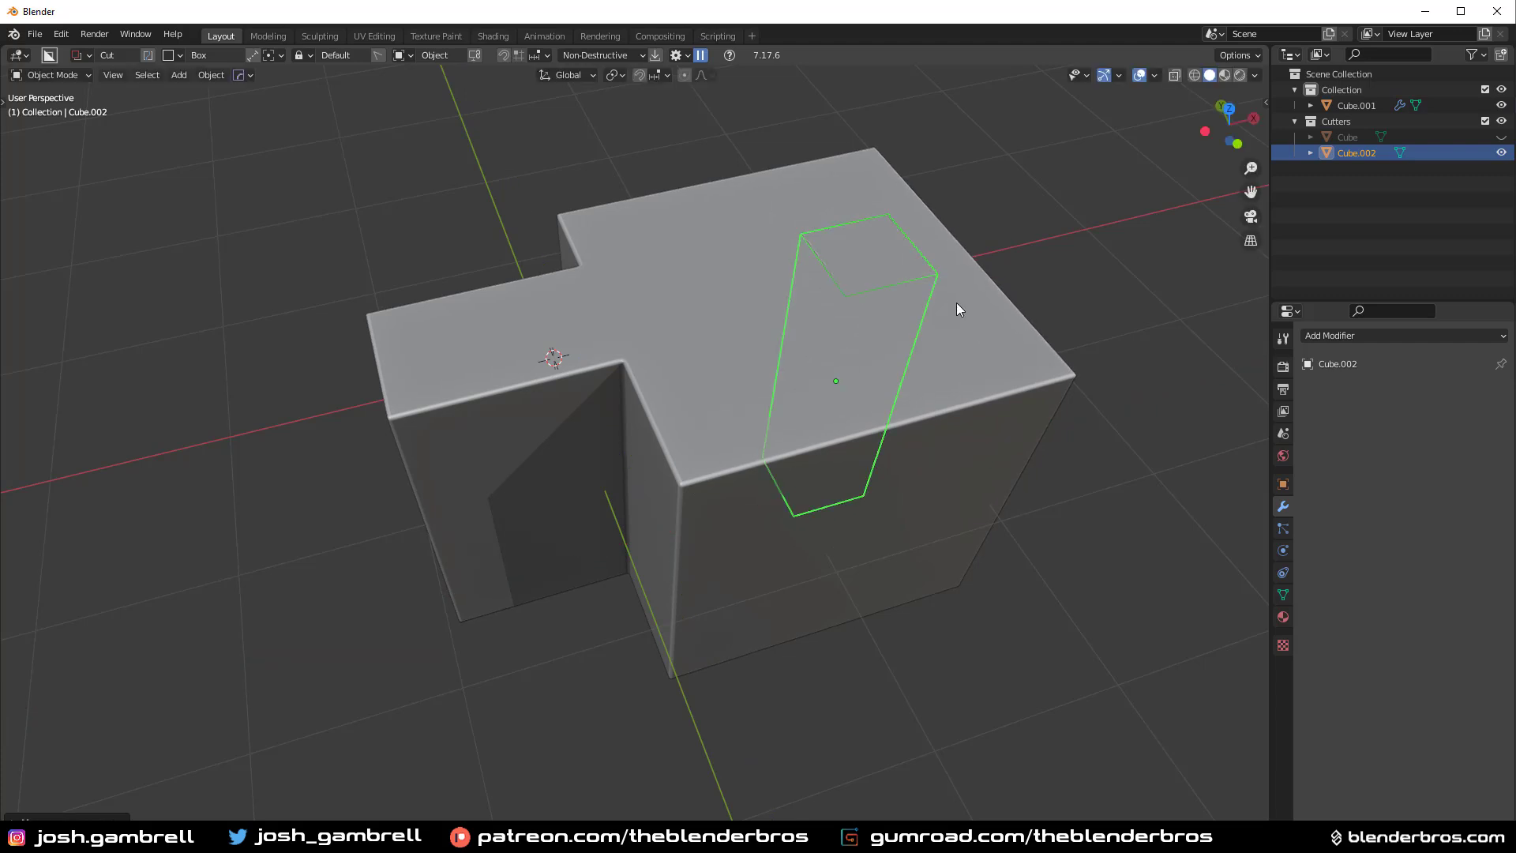
middle_drag(956, 302, 799, 334)
shift+middle_drag(918, 450, 780, 376)
scroll(738, 368, up, 3)
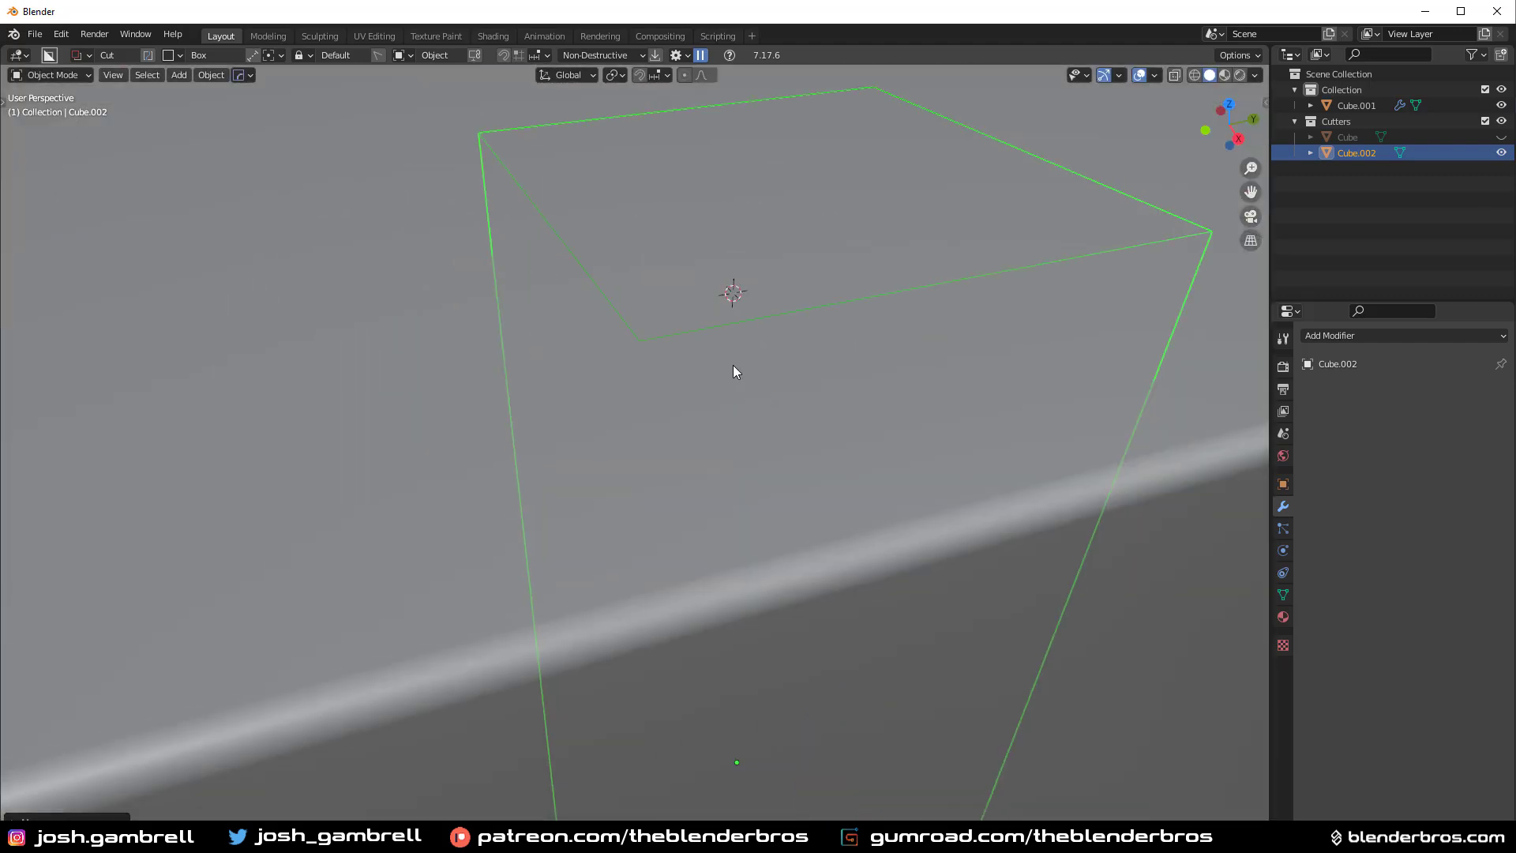
Try scaling the cutter slightly taller along Z, and undo that scaling.
scroll(743, 367, down, 4)
key(s)
key(z)
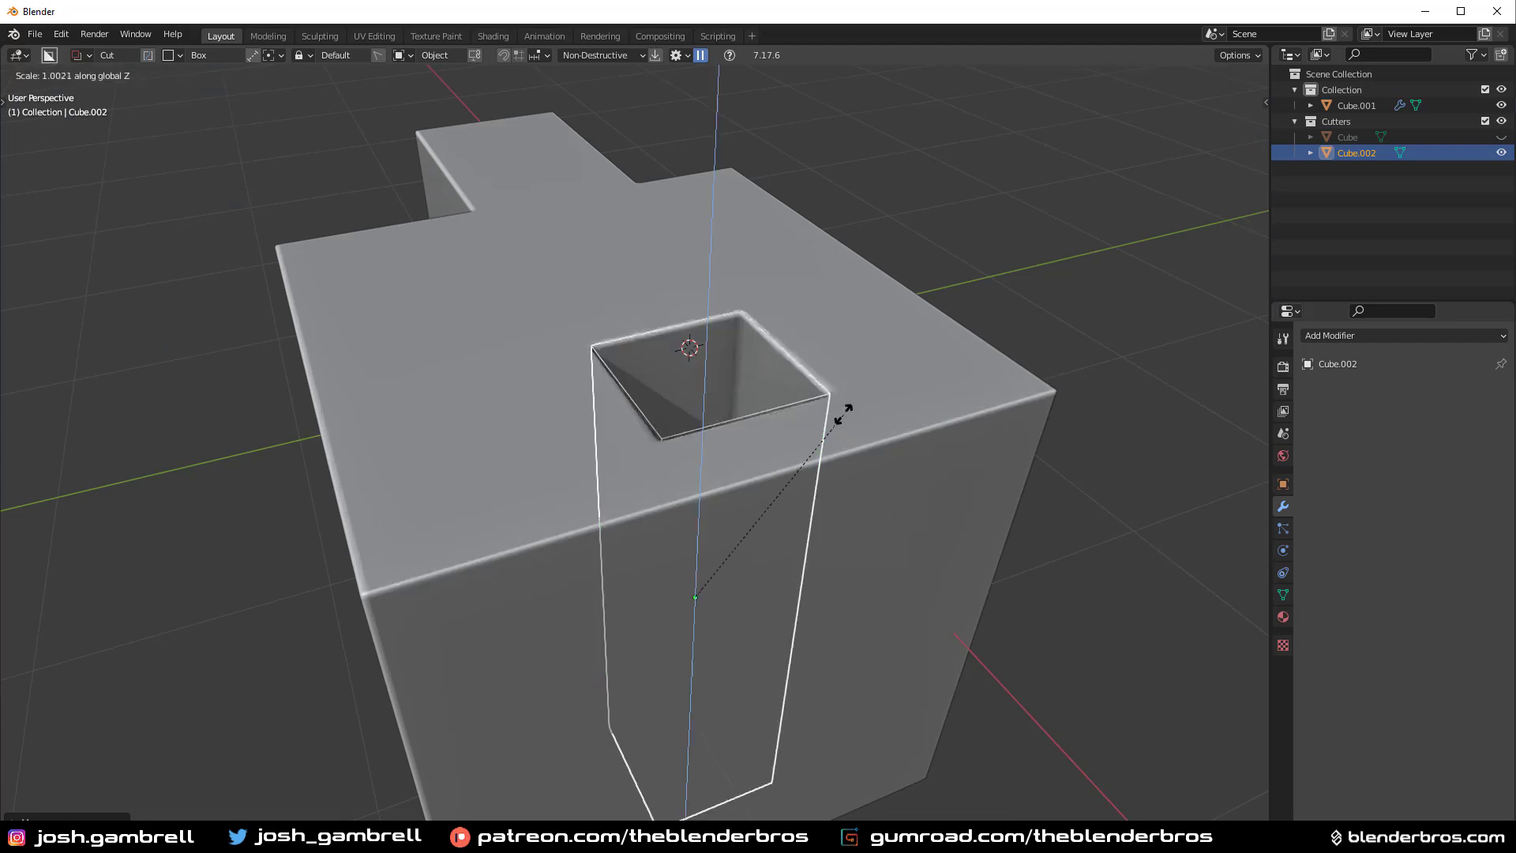
click(857, 405)
mouse_move(857, 405)
middle_down()
mouse_move(937, 378)
mouse_move(928, 425)
mouse_move(984, 410)
mouse_move(938, 366)
mouse_move(878, 395)
middle_up()
key(ctrl+z)
scroll(984, 410, down, 4)
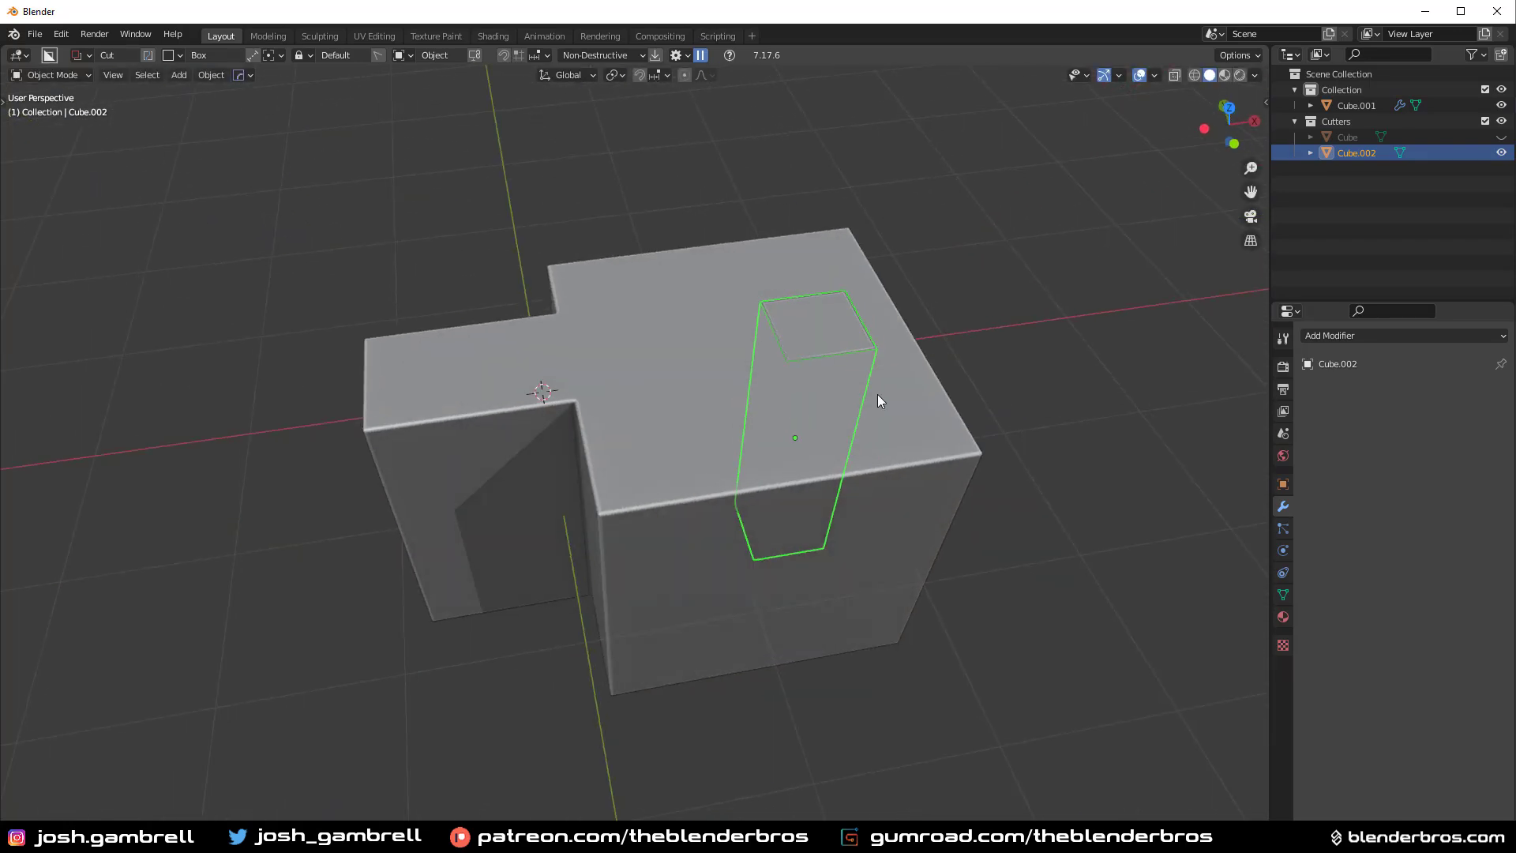
Check the block's Boolean solvers and move the cutter horizontally, locked in Z, so it straddles the block's rear edge.
click(755, 417)
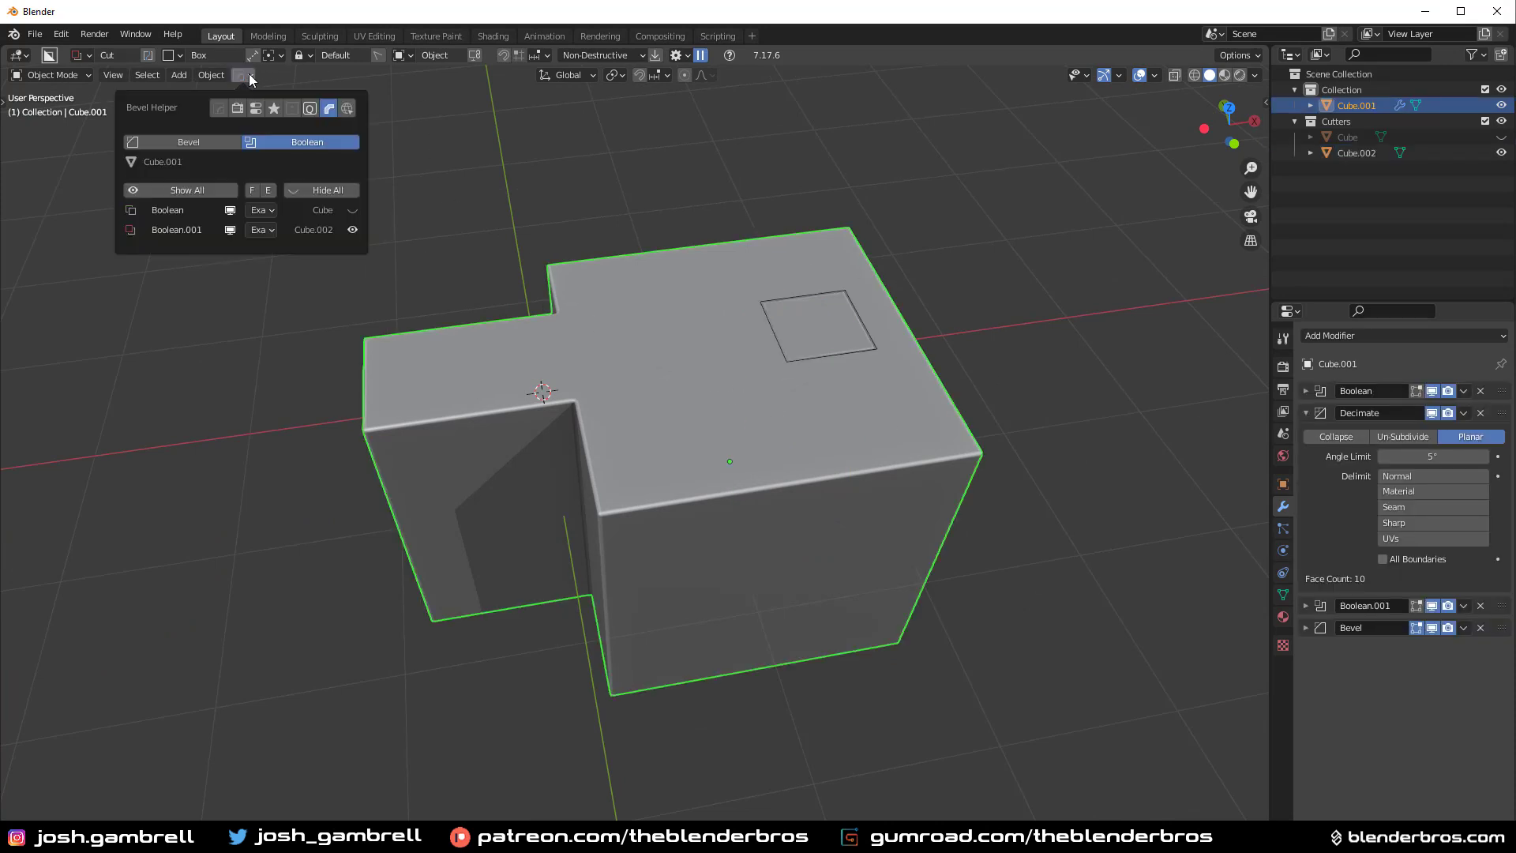
click(819, 357)
key(g)
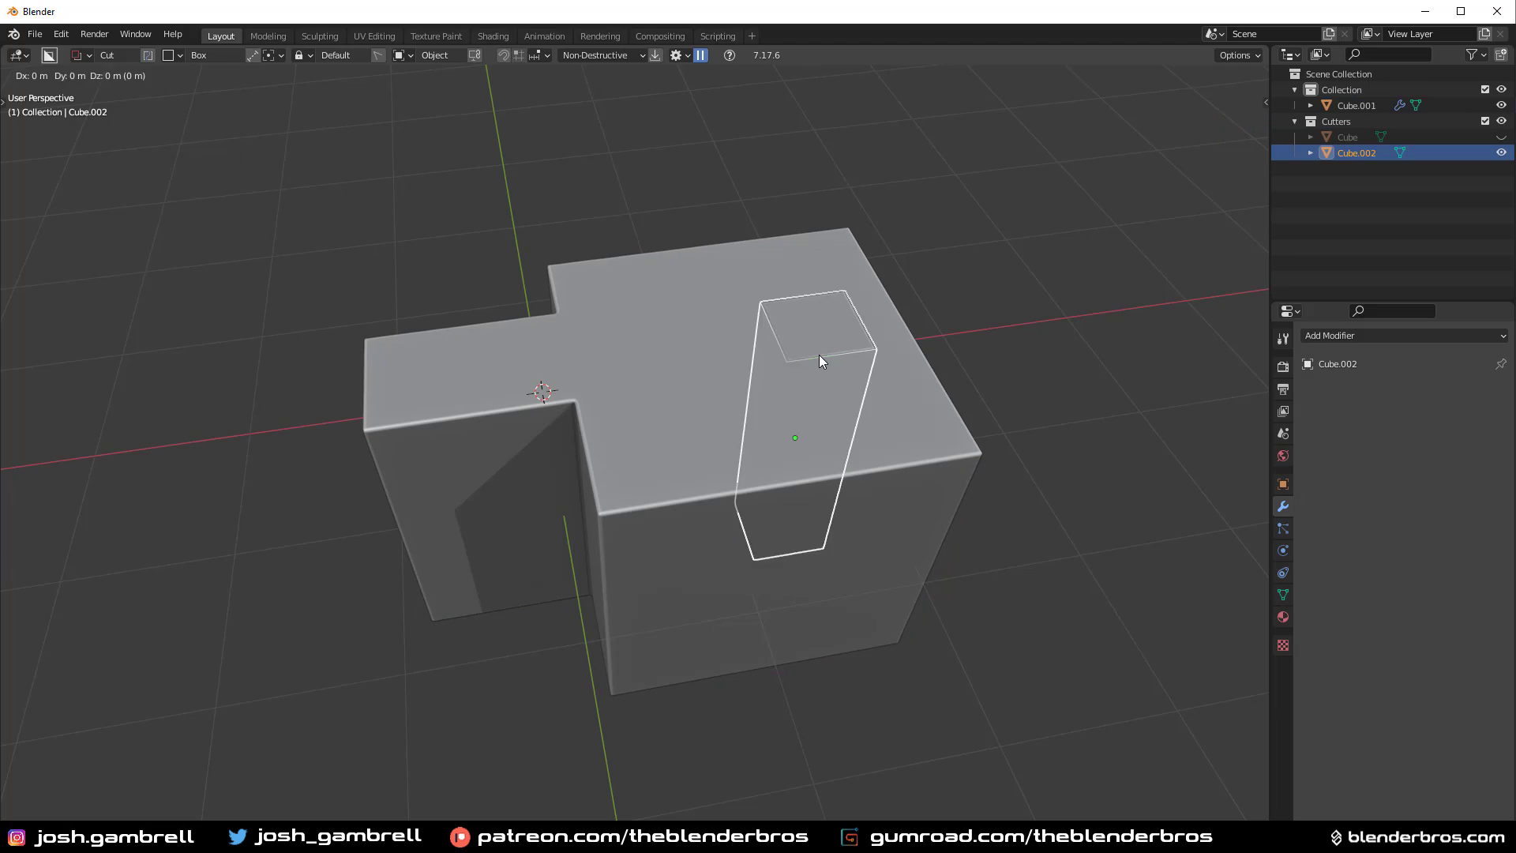
key(shift+z)
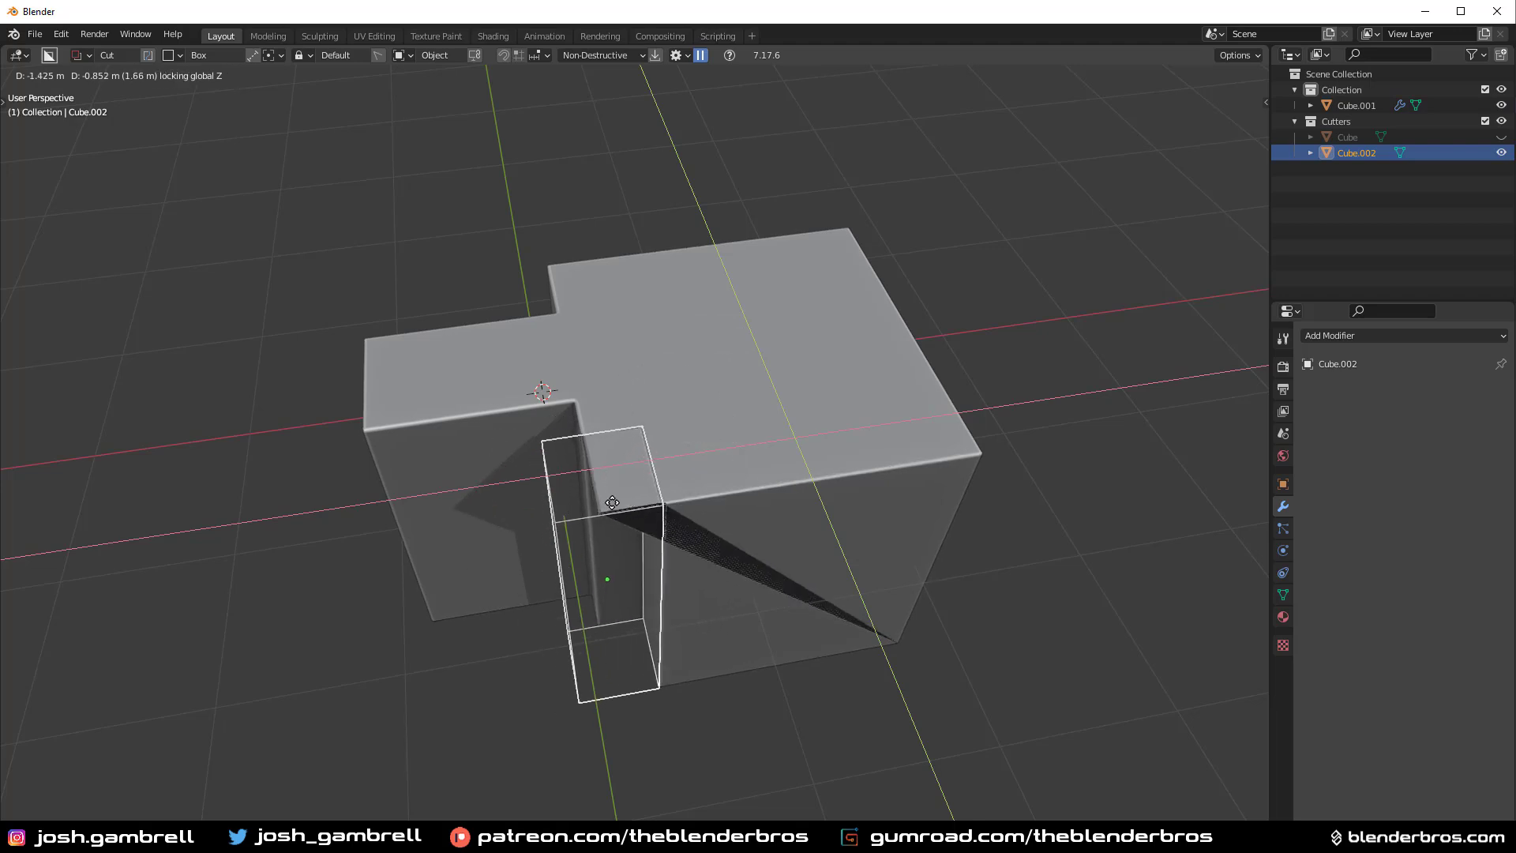
click(804, 378)
middle_drag(886, 403, 916, 408)
key(g)
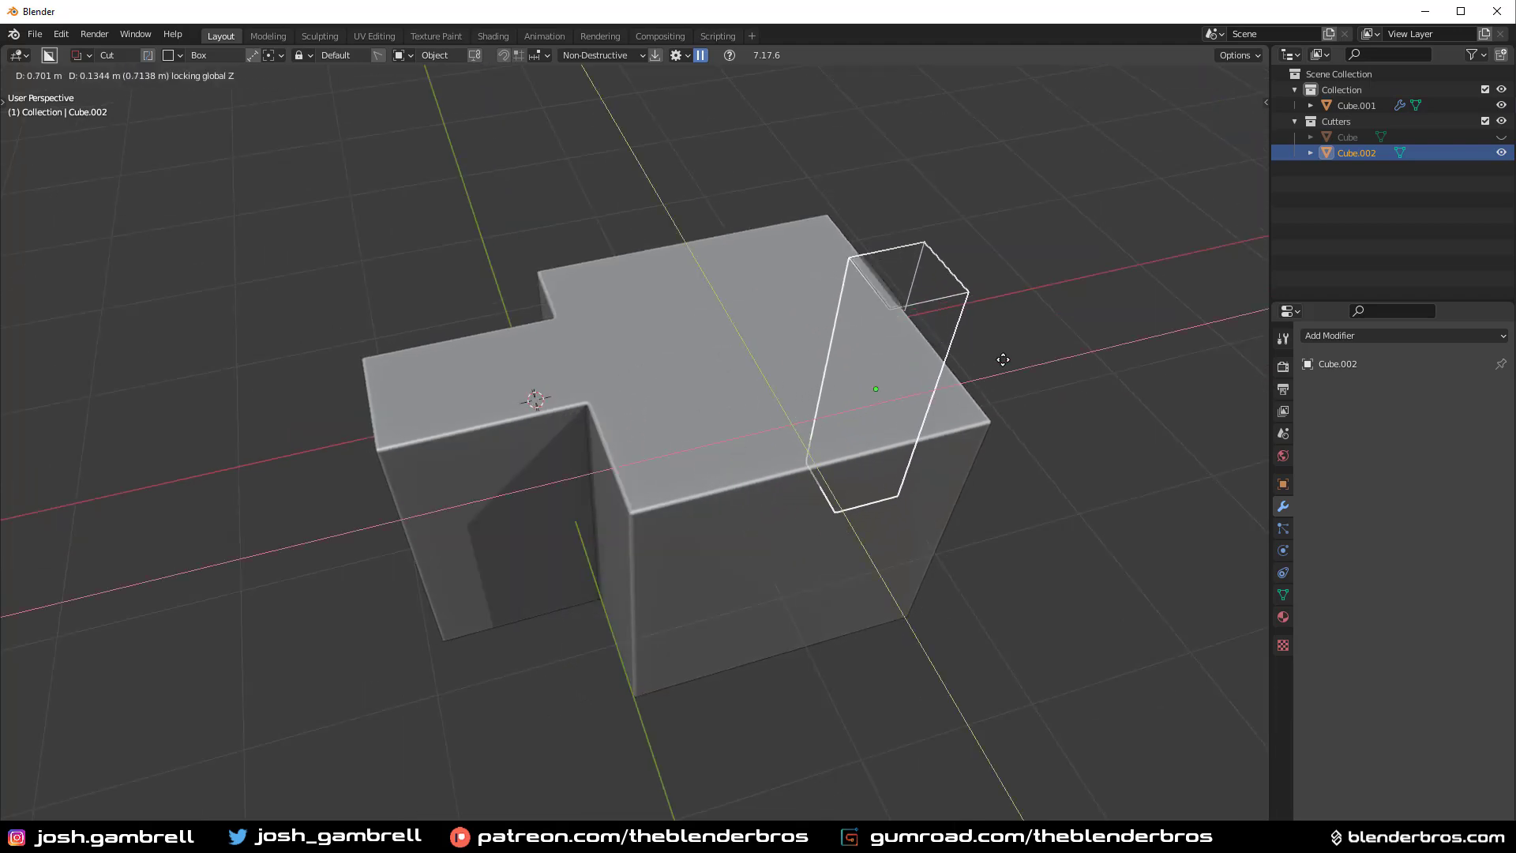
click(806, 349)
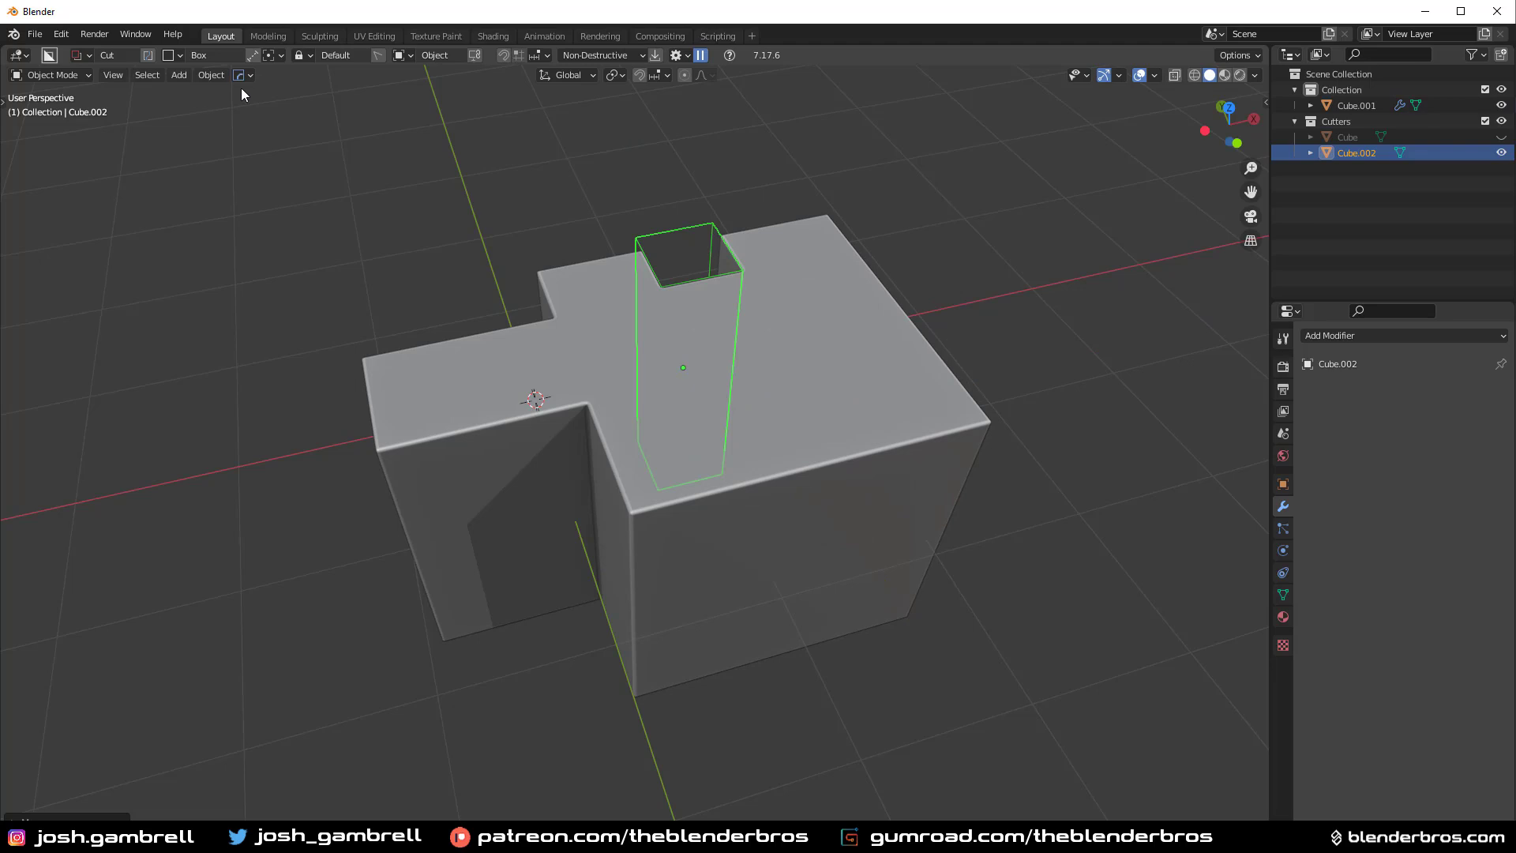
Try the Fast solver on the block's Boolean.001 modifier and view the rear cut.
click(637, 442)
click(244, 79)
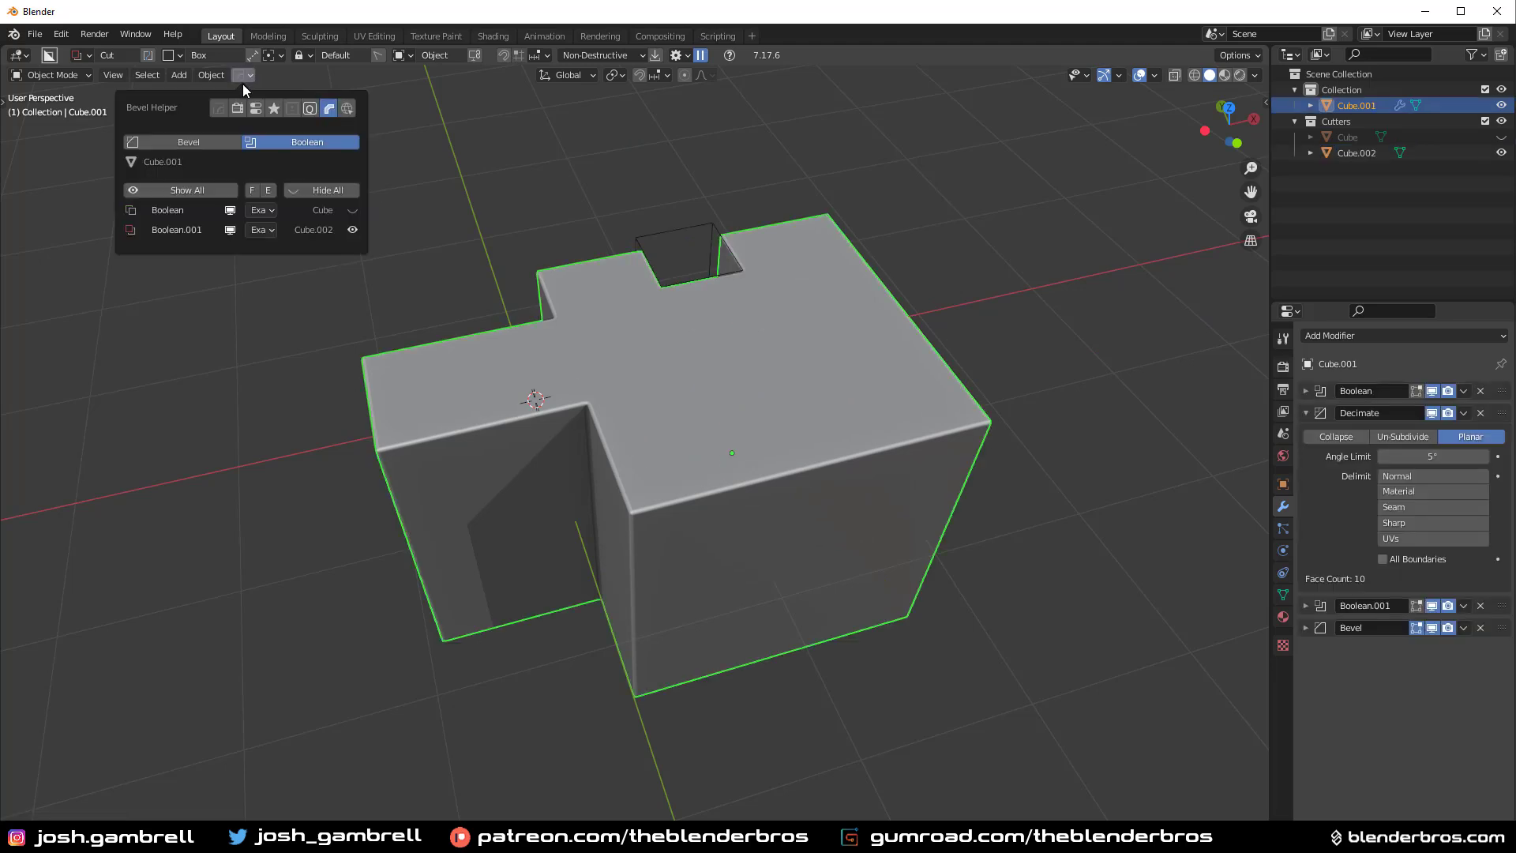
click(262, 230)
click(267, 246)
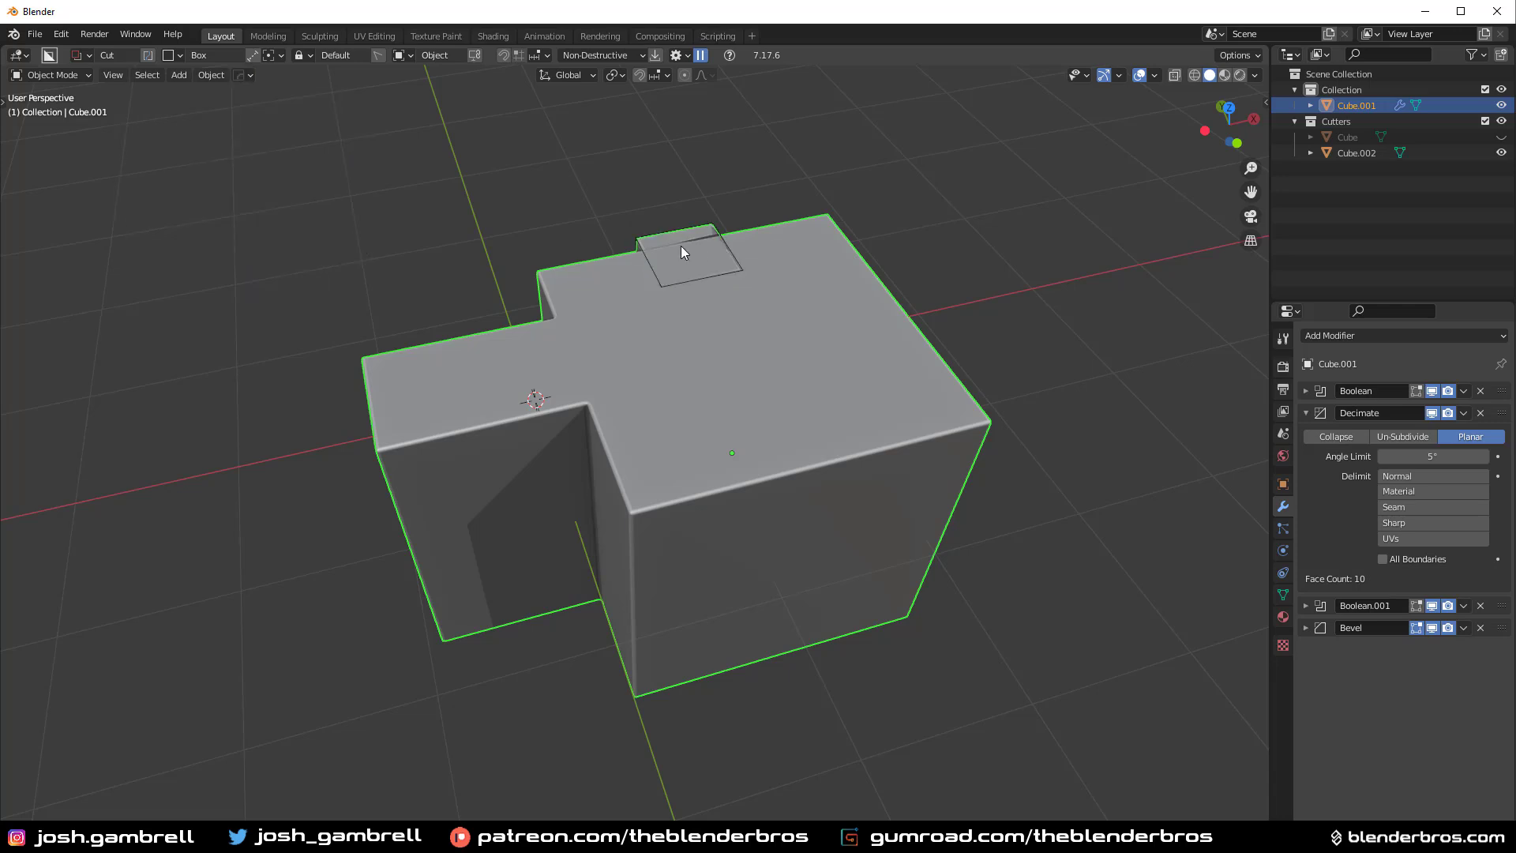
middle_drag(673, 270, 633, 247)
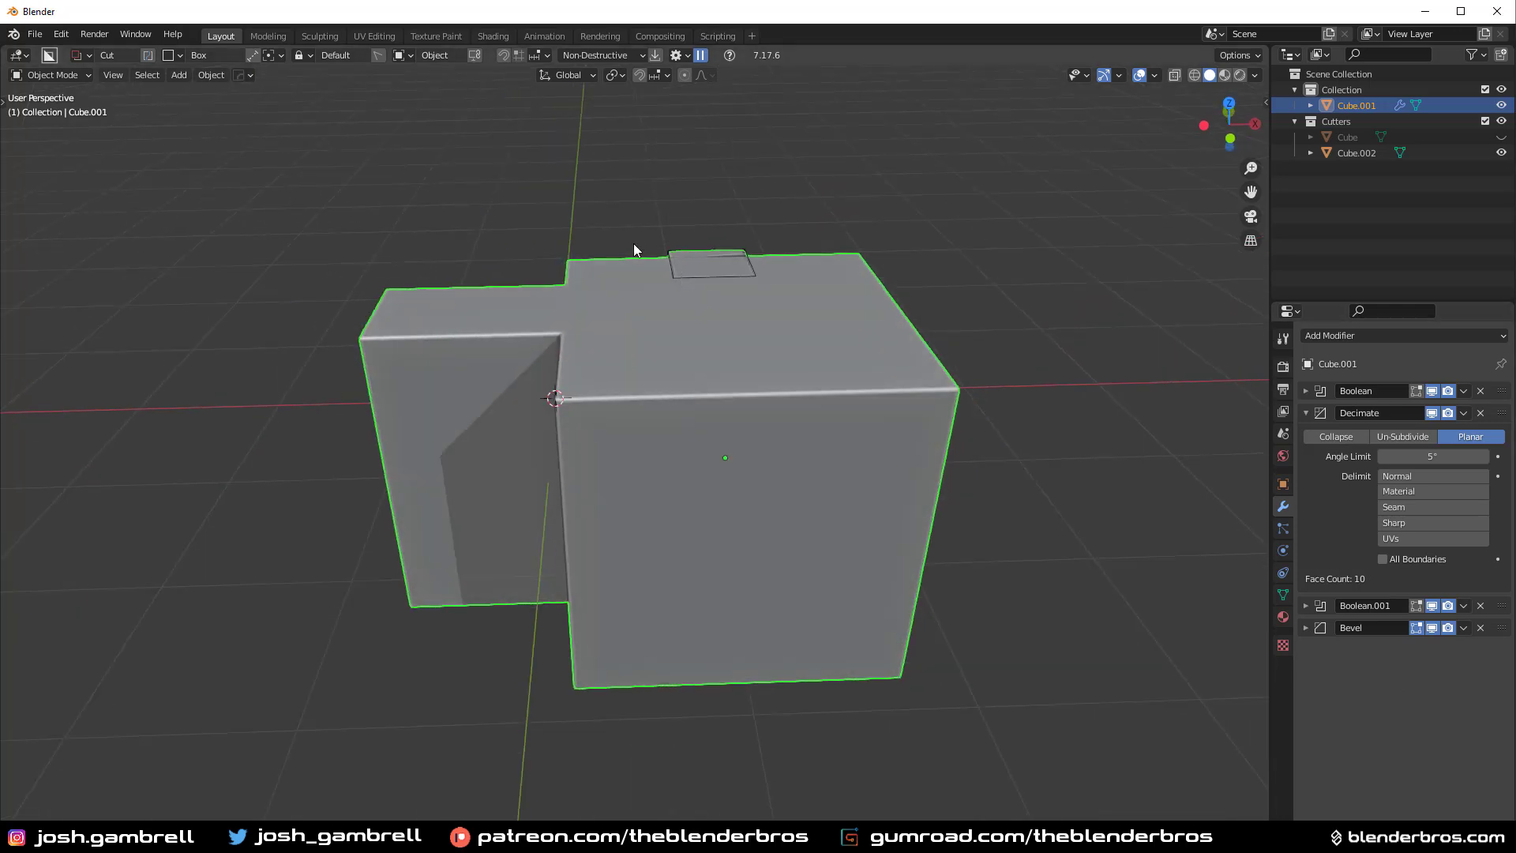
Set the solver of the block's Boolean.001 modifier to Exact and view the rear notch.
click(244, 75)
click(261, 229)
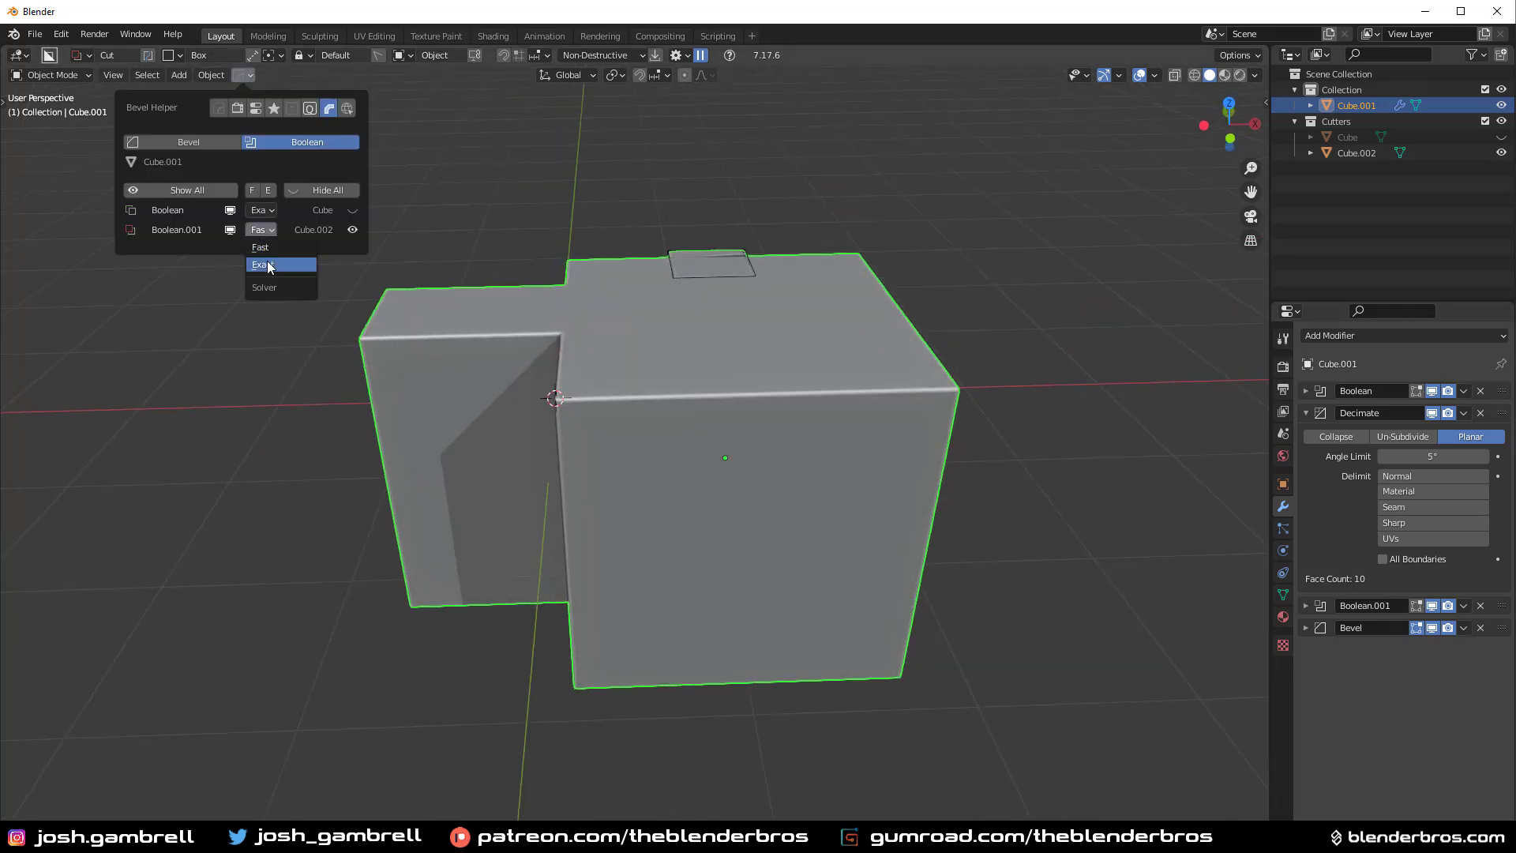
click(282, 264)
middle_drag(379, 252, 746, 341)
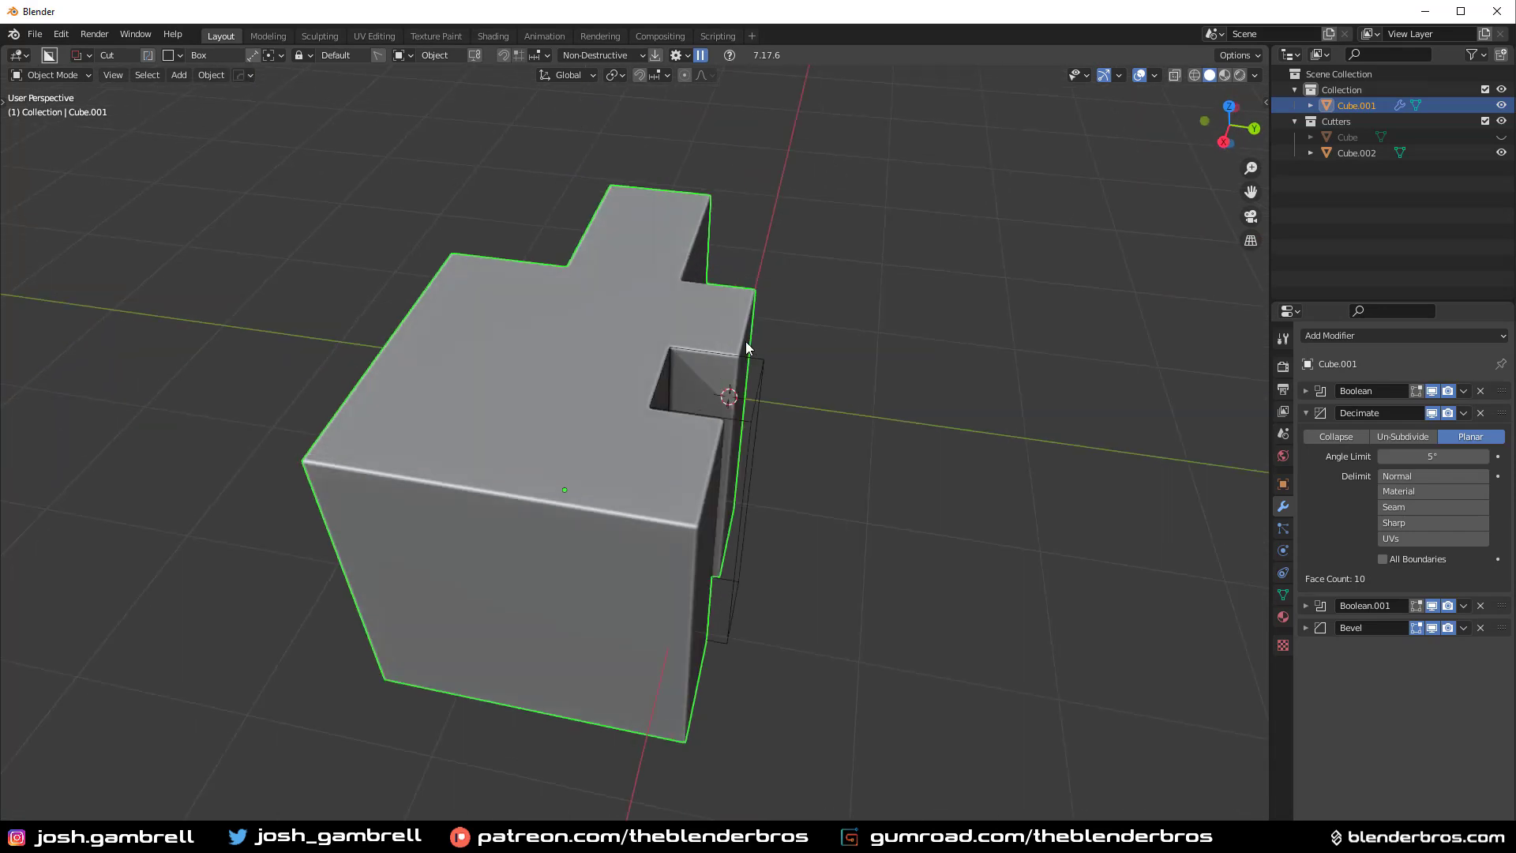
Select the notch cutter and try moving it horizontally, locked in Z, from the block's side into its interior.
click(758, 391)
scroll(677, 387, up, 4)
scroll(680, 359, down, 4)
key(g)
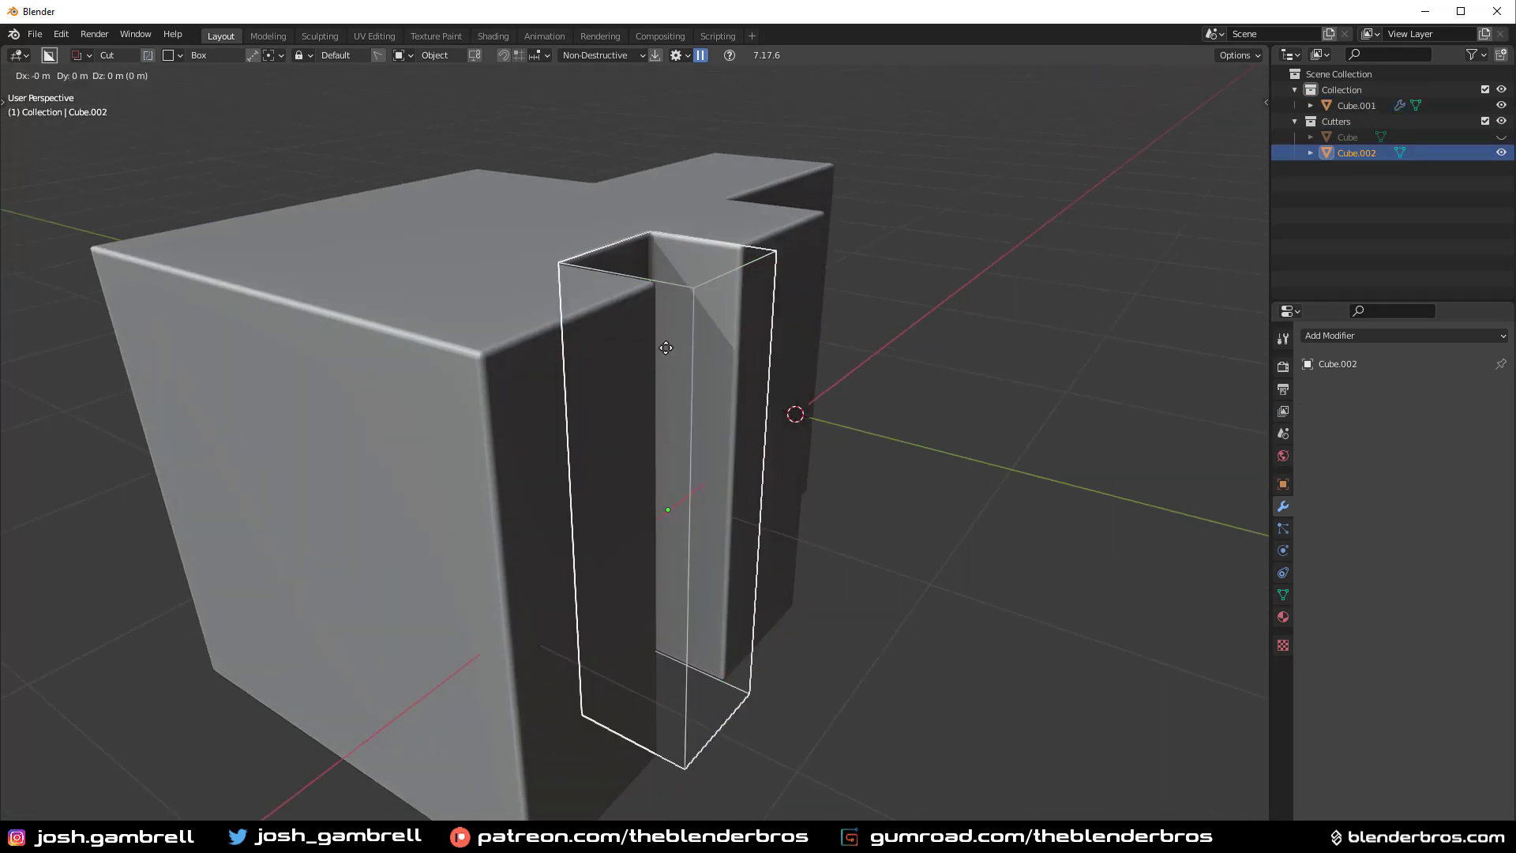
key(shift+z)
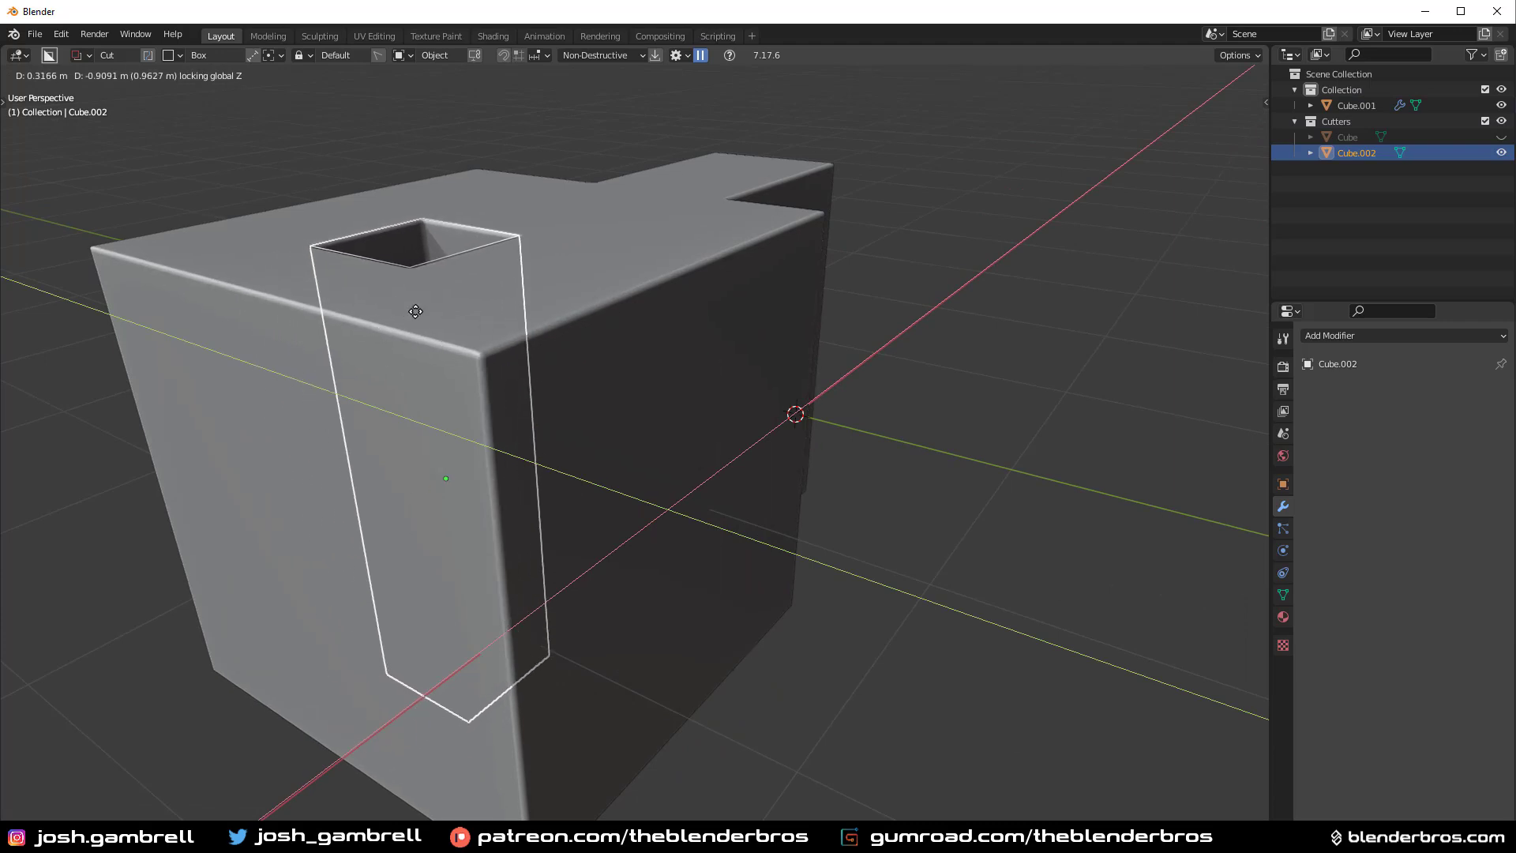
right_click(440, 283)
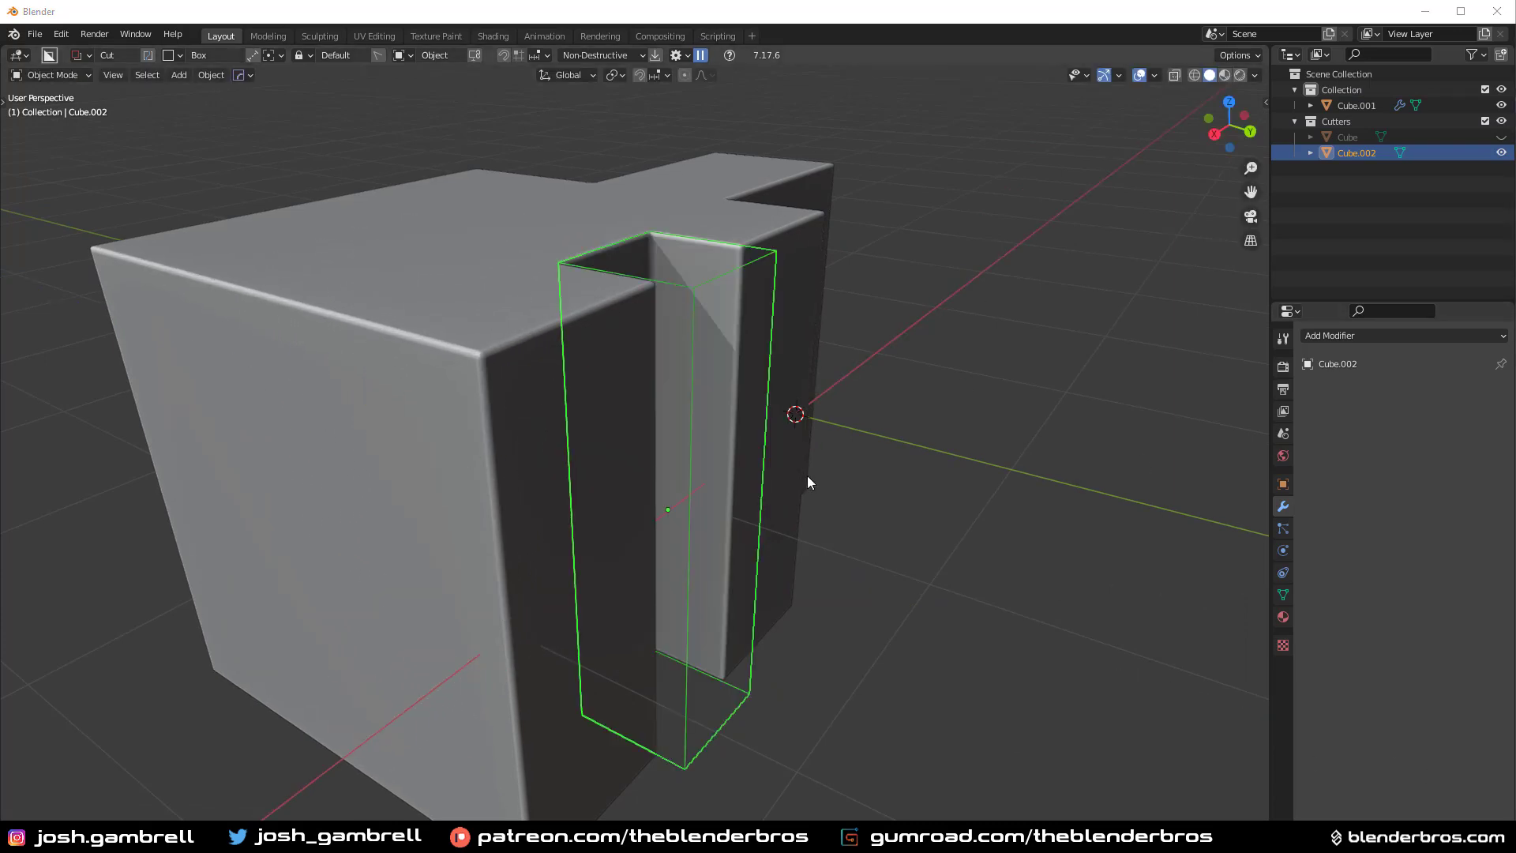
Try scaling the notch cutter along Z, shorter to about 0.63 and taller to about 1.23.
middle_drag(808, 477, 774, 481)
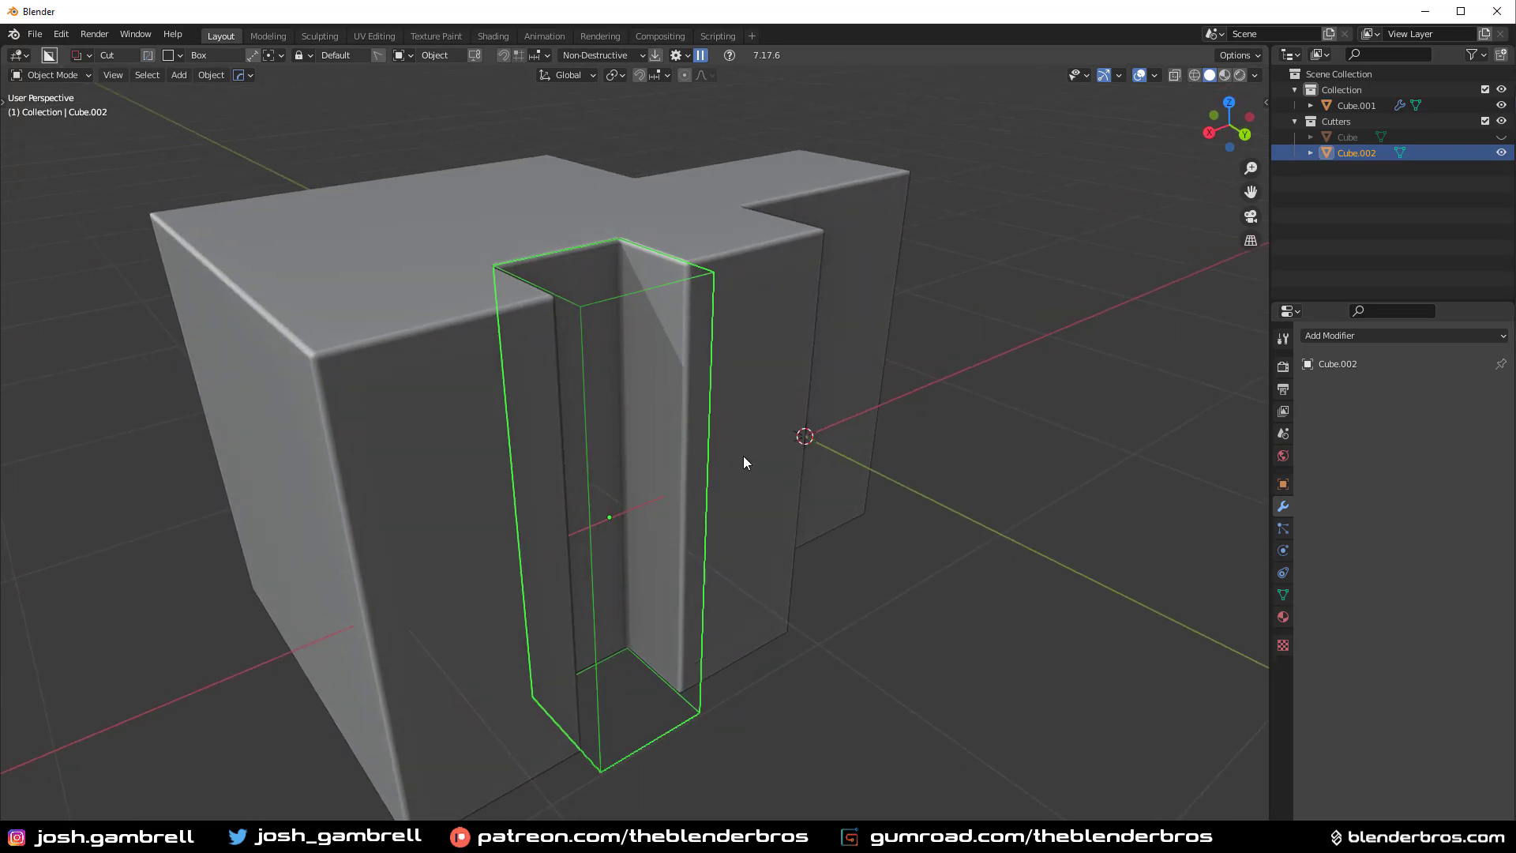
key(s)
key(z)
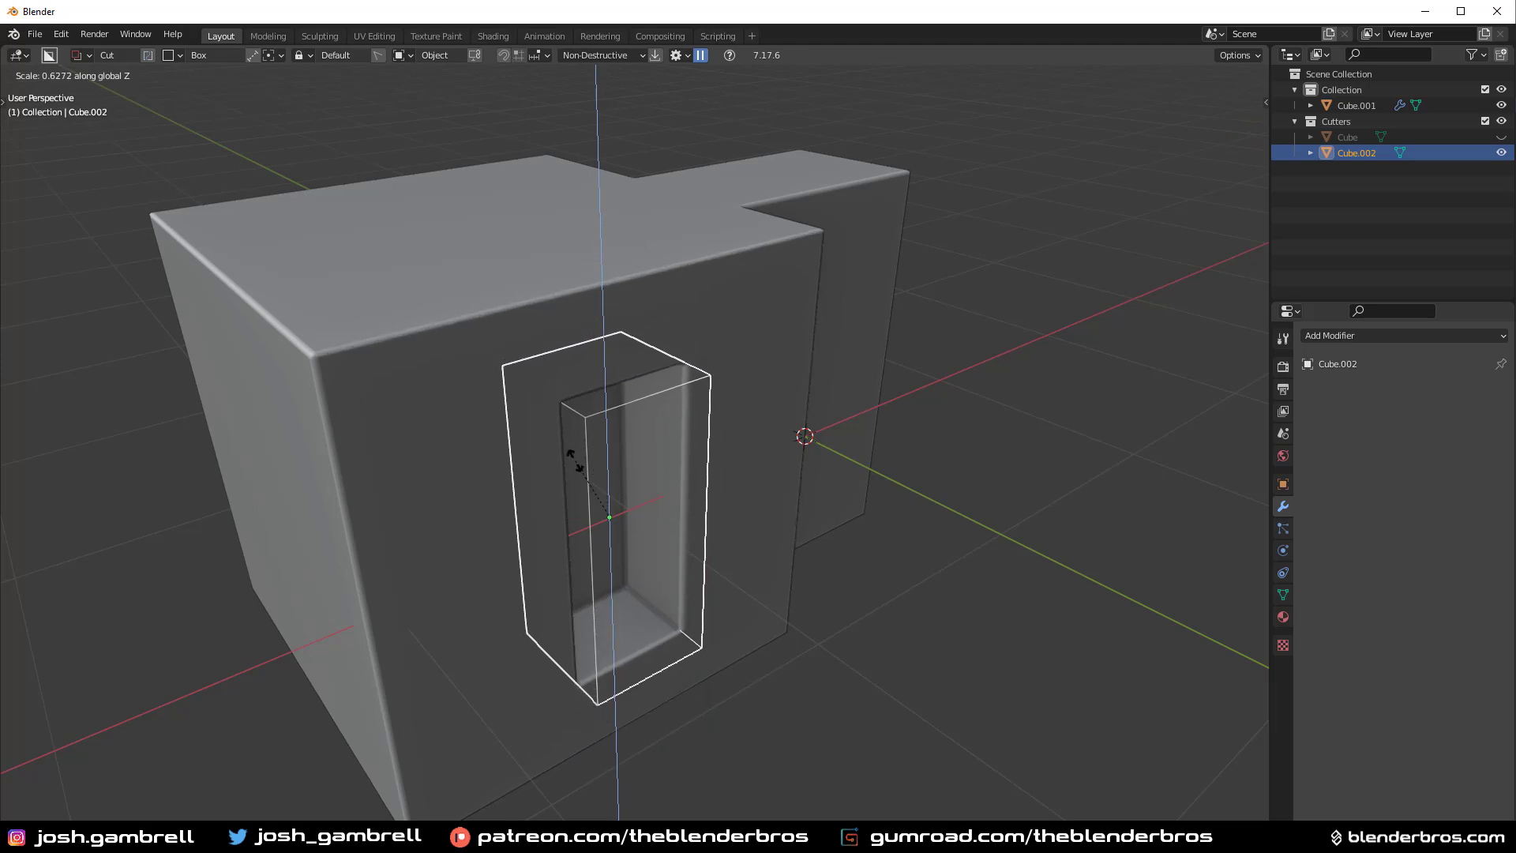
click(694, 388)
mouse_move(694, 389)
middle_down()
mouse_move(744, 348)
mouse_move(679, 379)
middle_up()
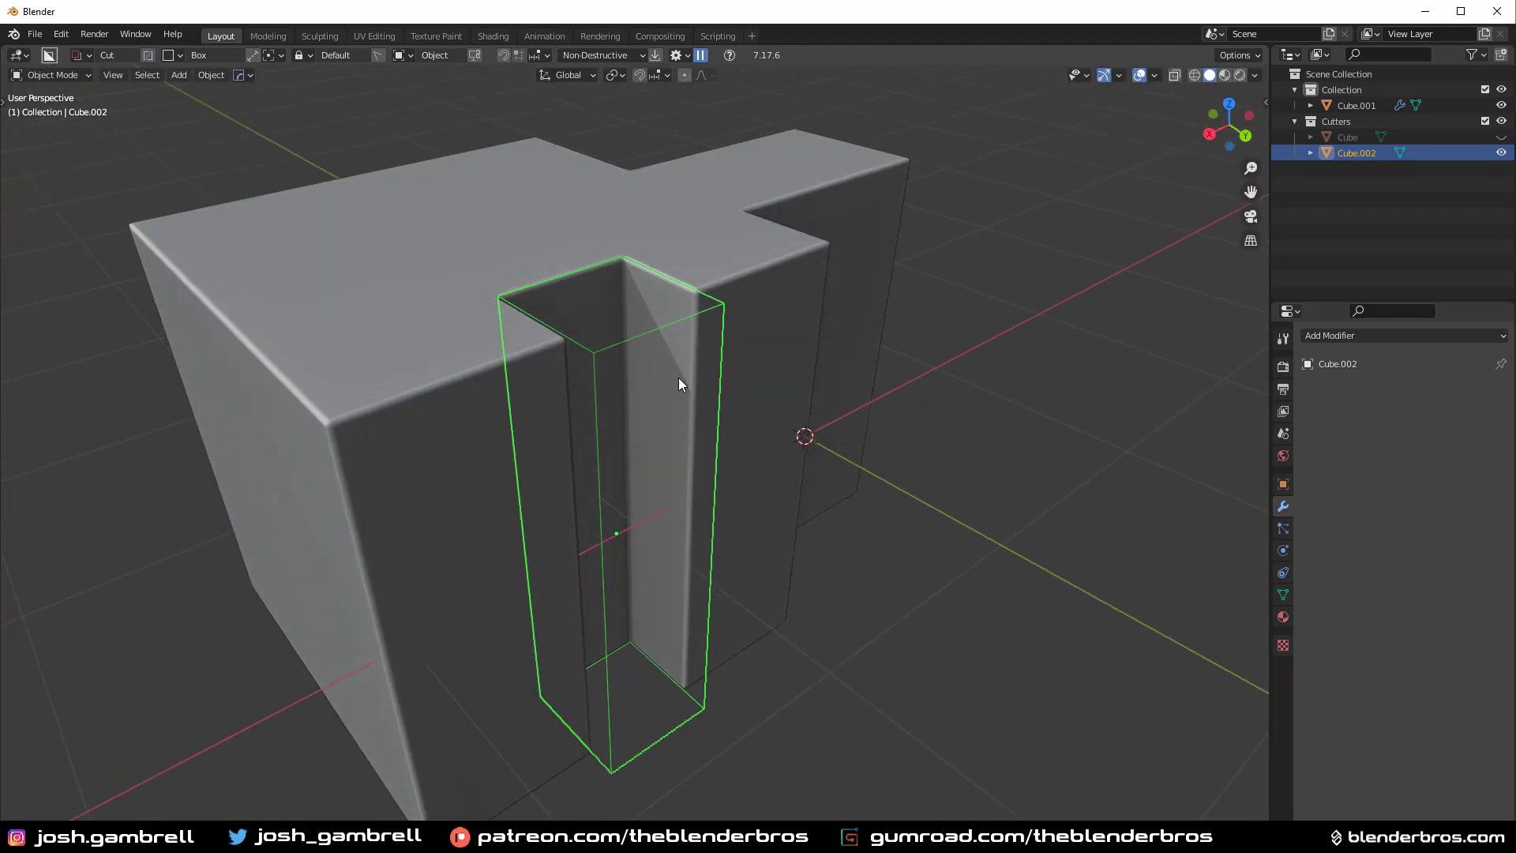
key(s)
key(z)
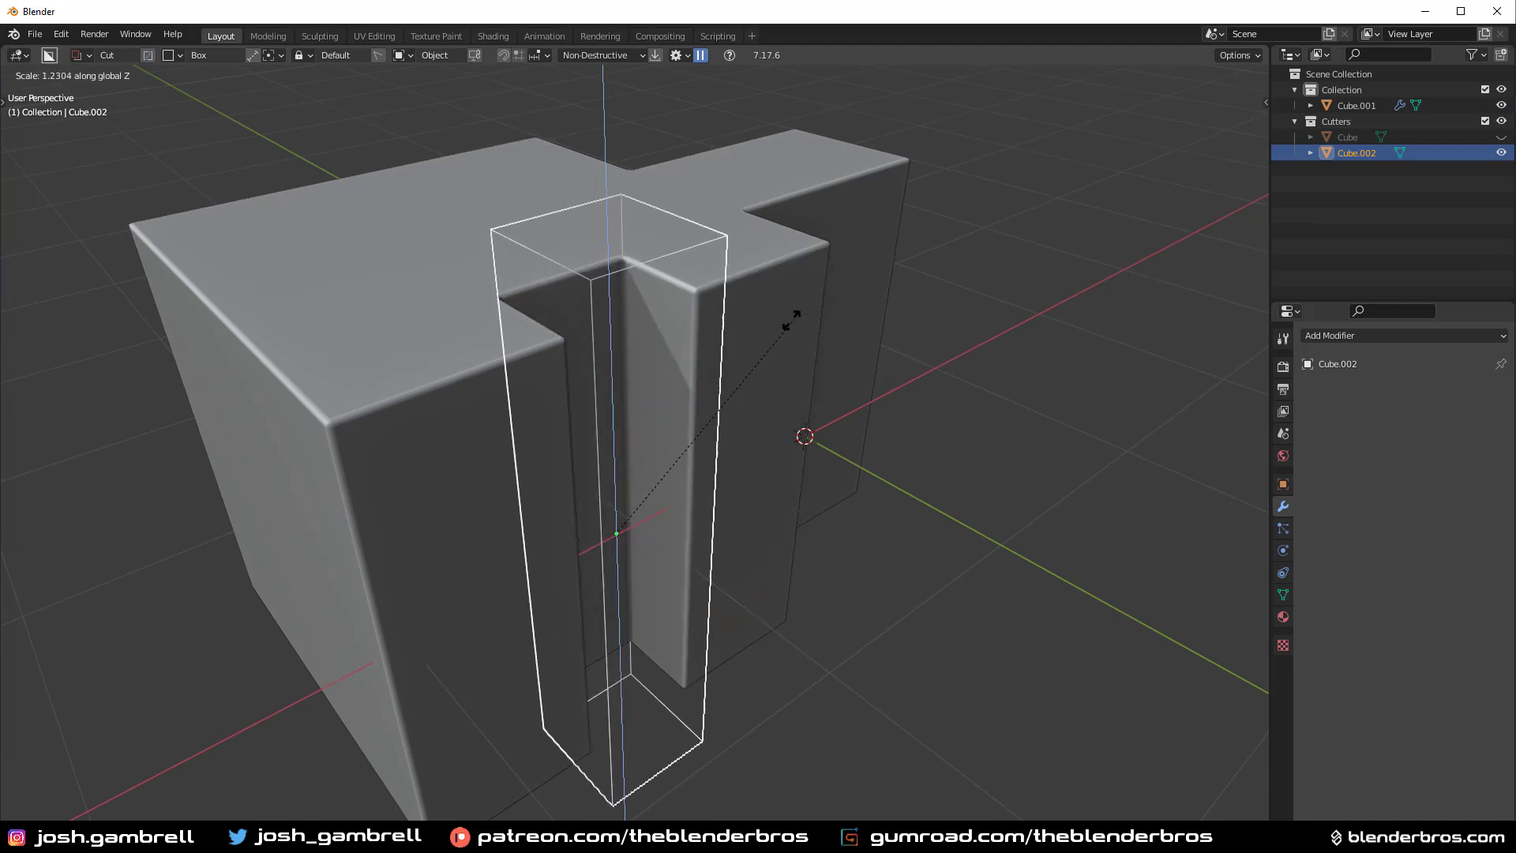
click(759, 345)
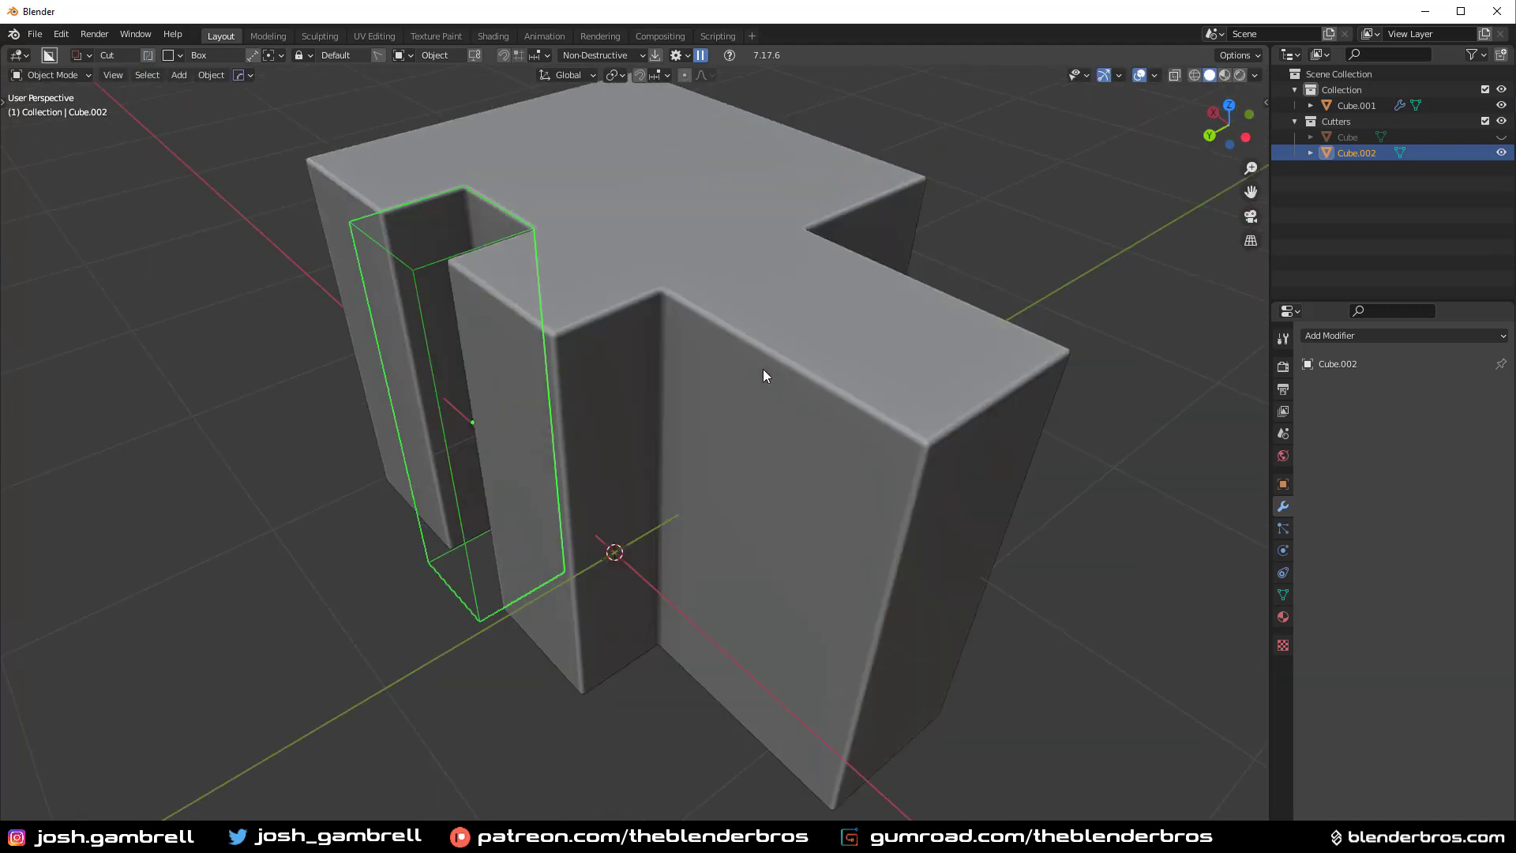
Select the block and use Mod Scroll/Toggle to reveal Cube, the cutter of its union Boolean.
middle_drag(763, 375, 770, 391)
click(770, 391)
key(q)
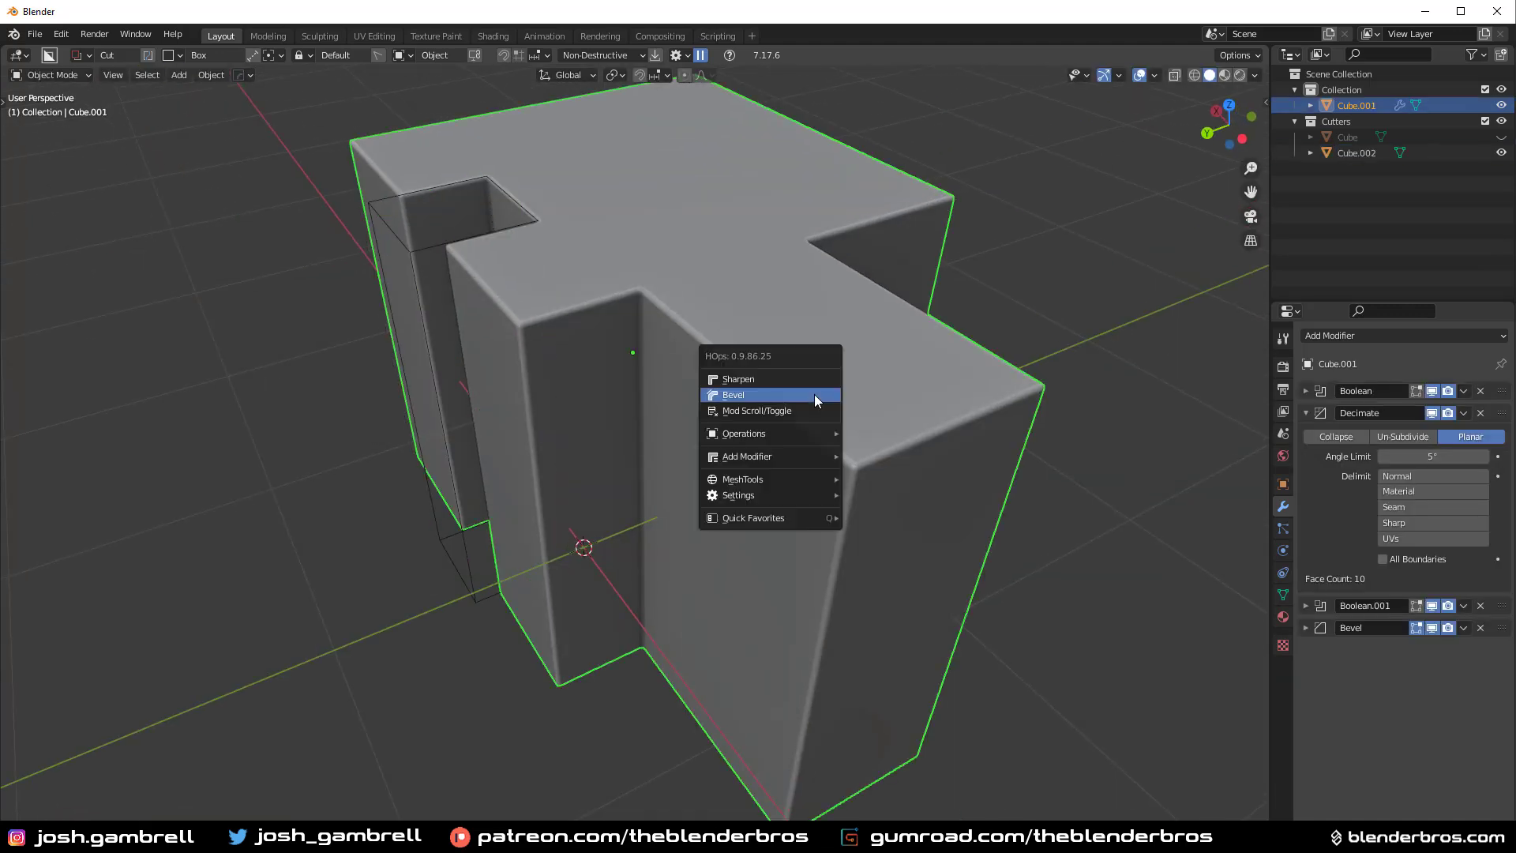
click(803, 411)
scroll(803, 414, down, 3)
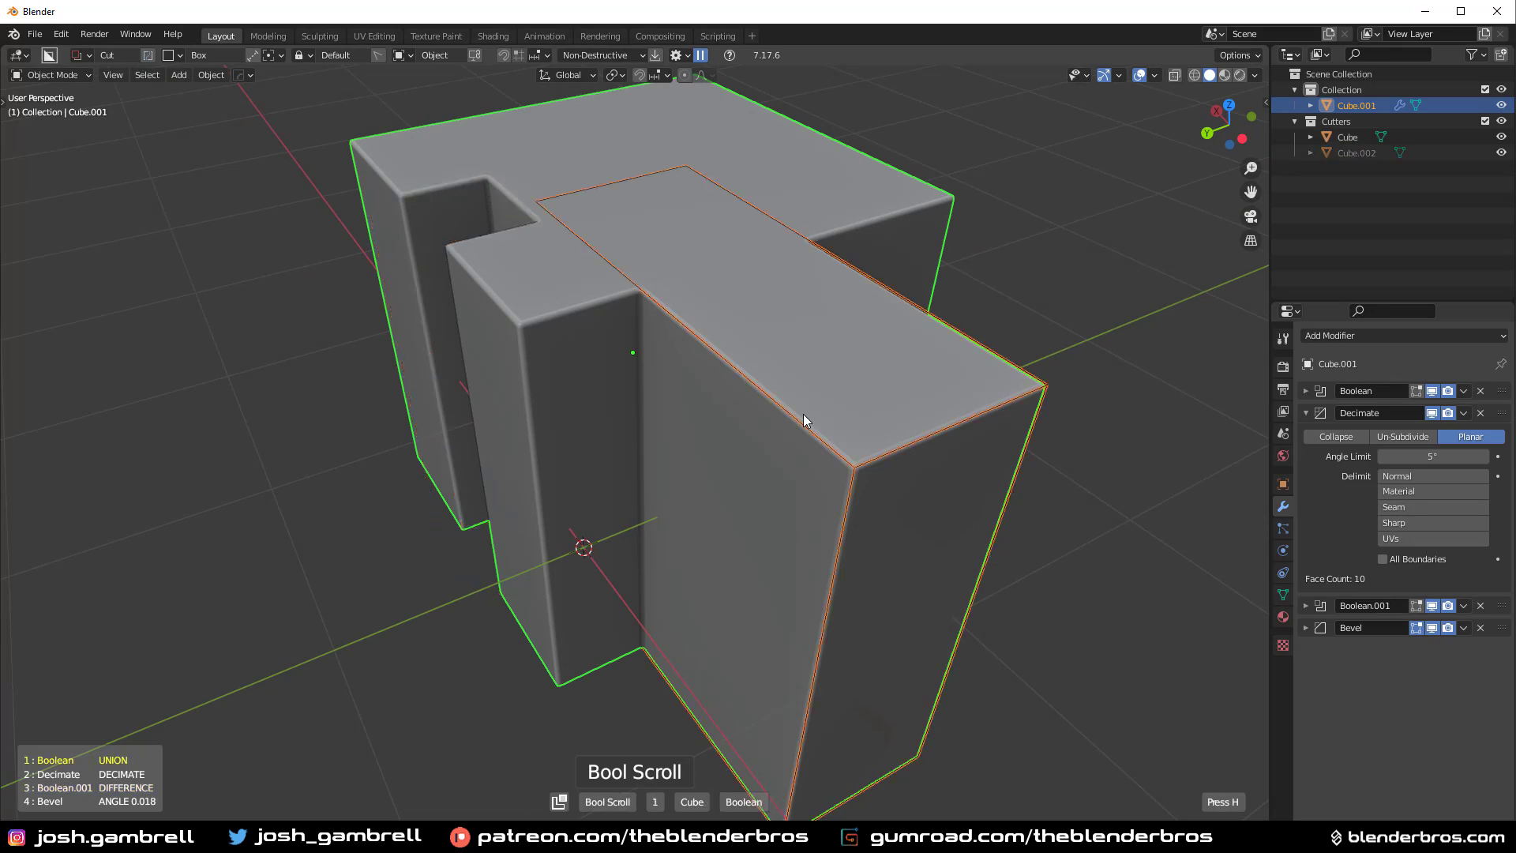
Scale the union cutter Cube slightly taller along Z so it rises above the block, hide it, and inspect the bevelled step.
key(s)
key(z)
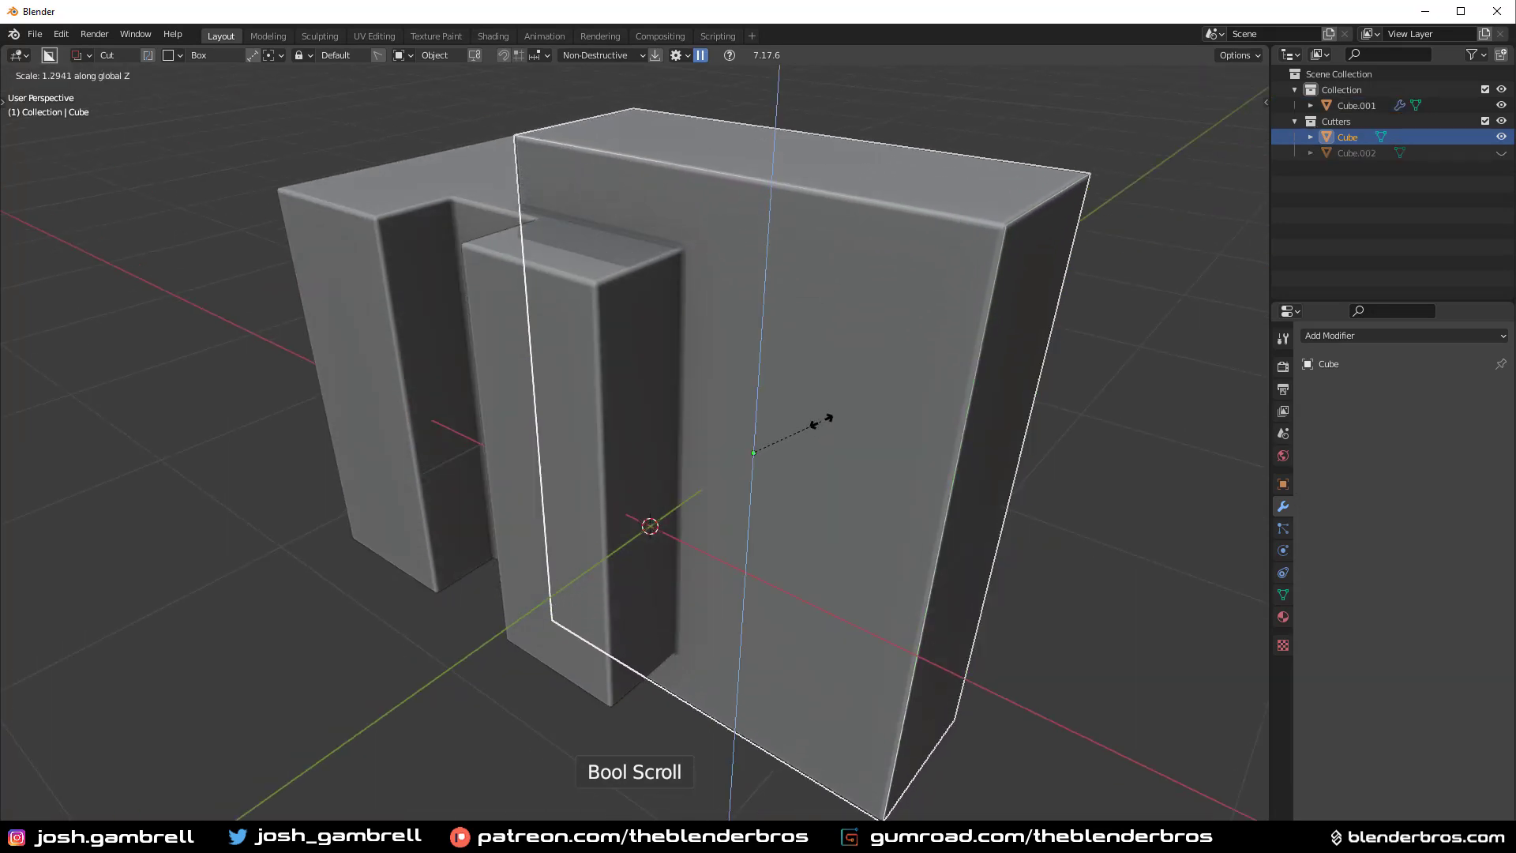
click(806, 424)
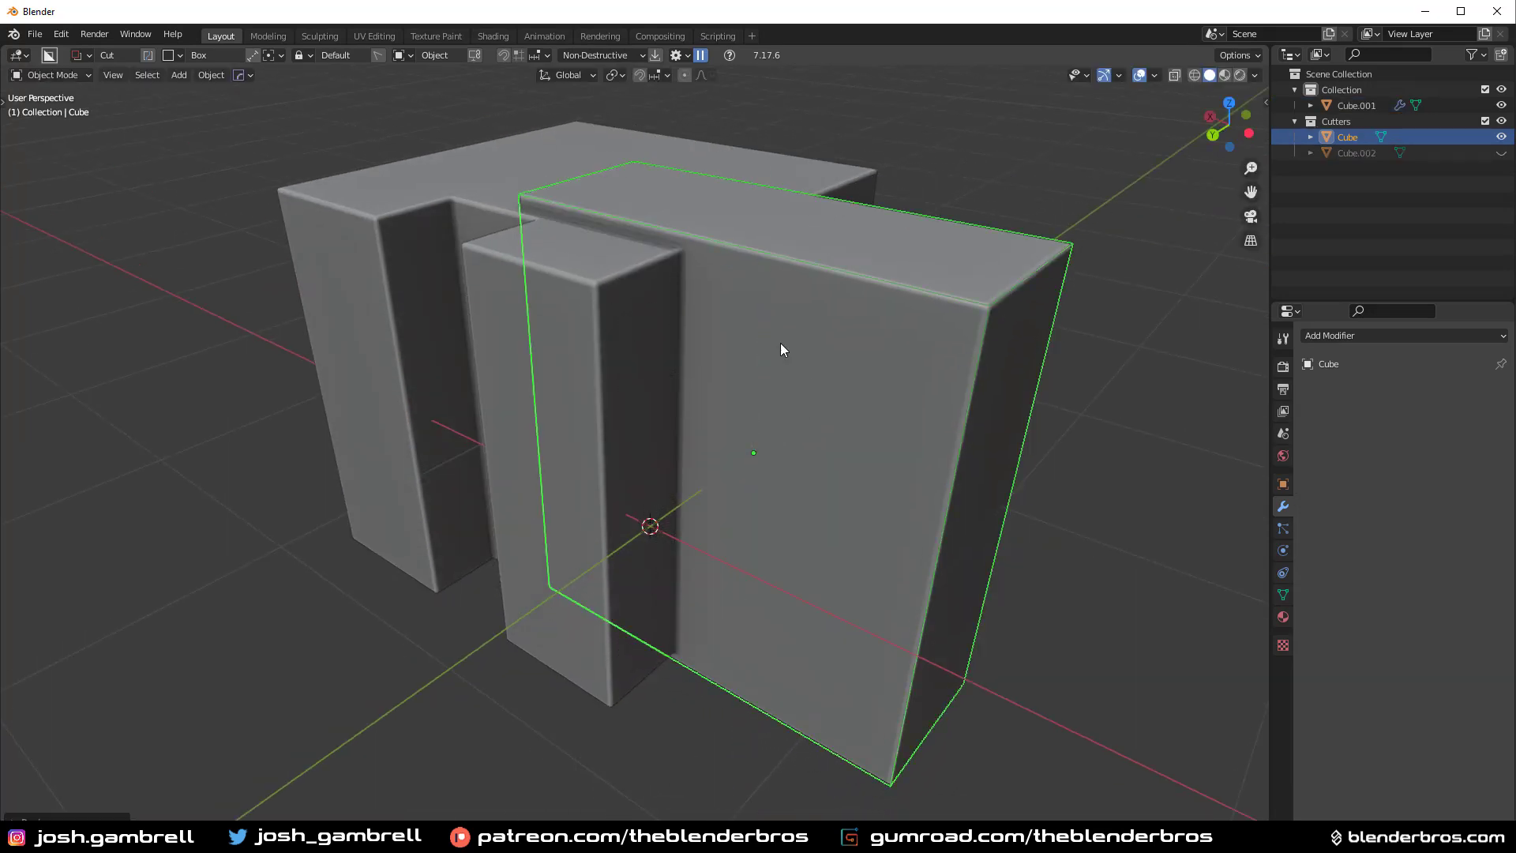
key(h)
middle_drag(956, 557, 834, 479)
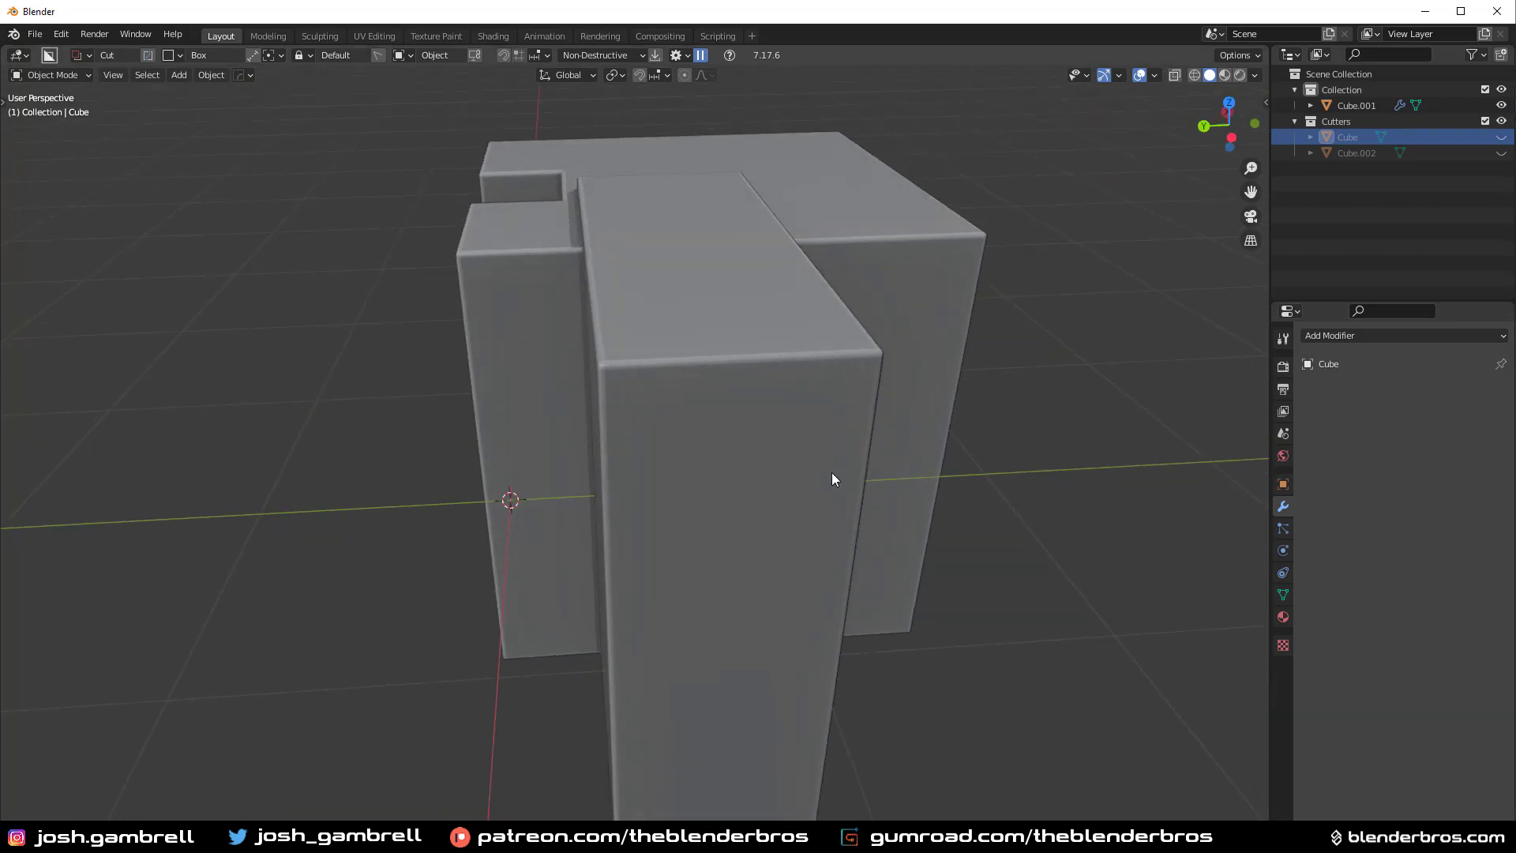
middle_drag(832, 473, 842, 386)
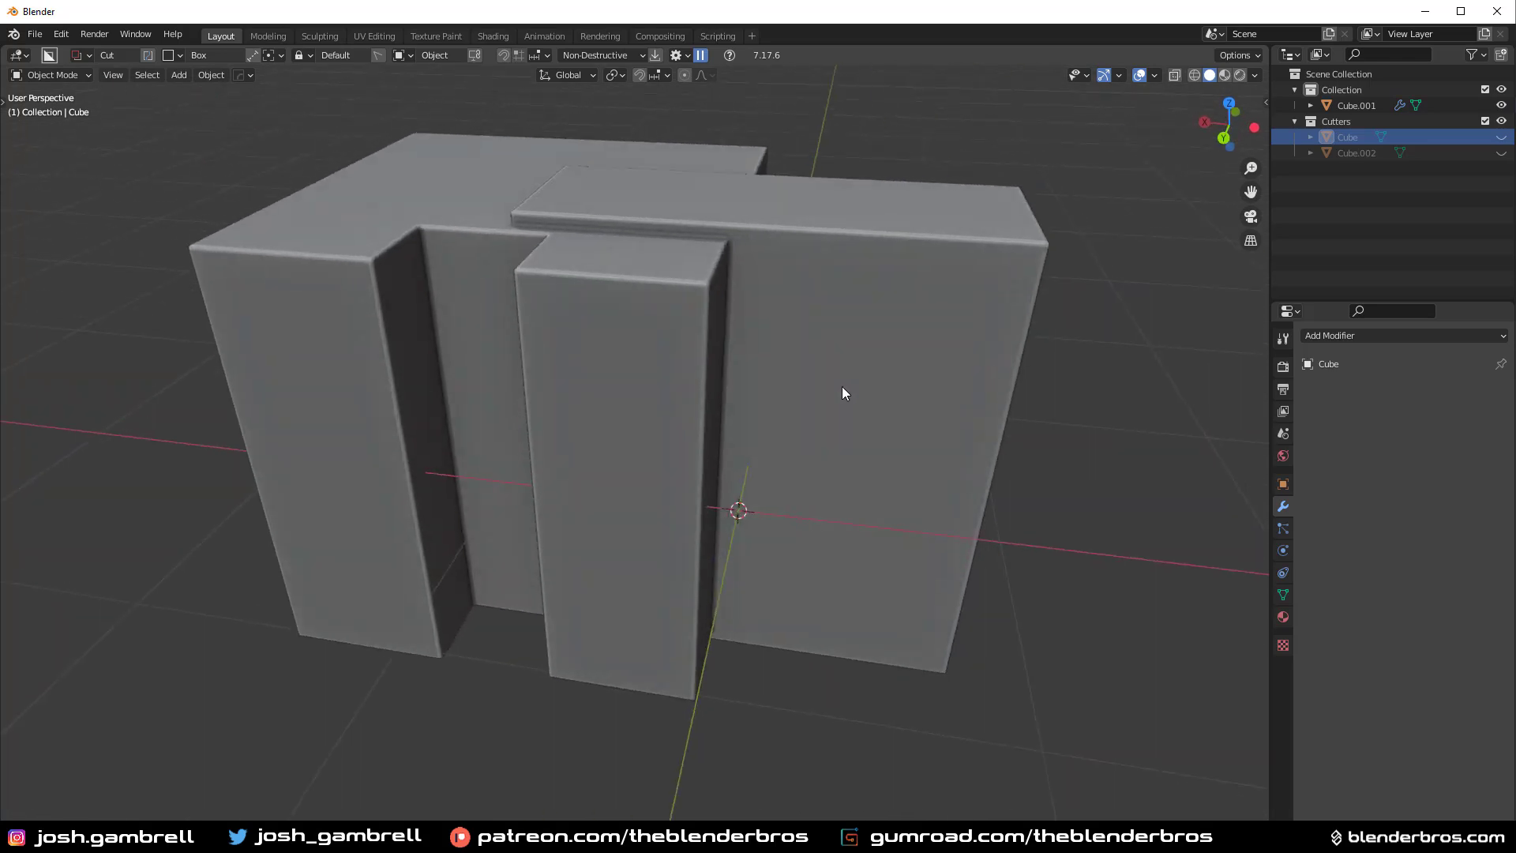
middle_drag(649, 219, 655, 375)
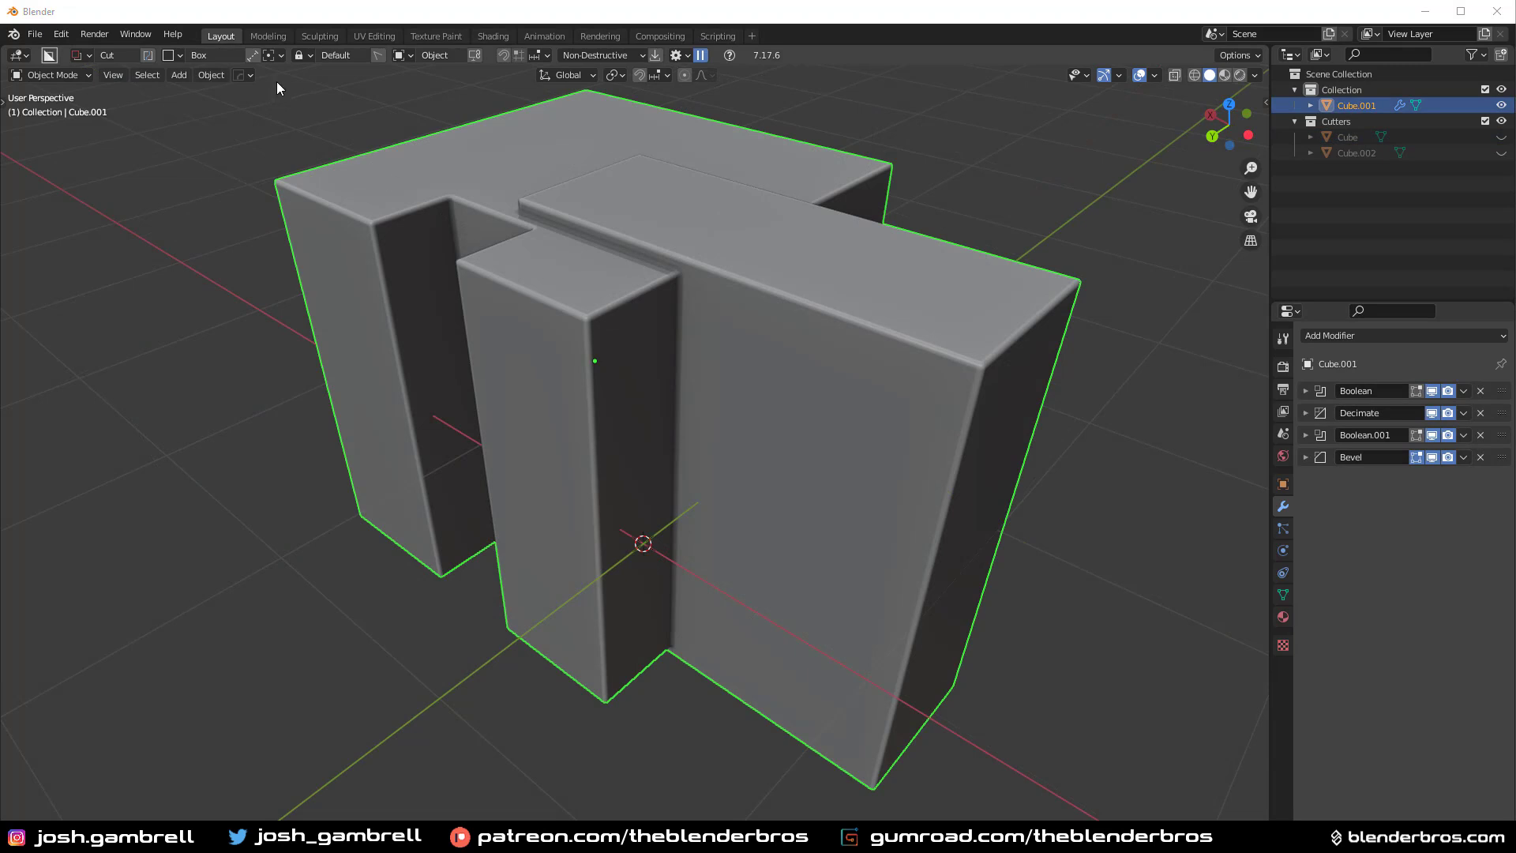
Select the block and expand the settings of its union Boolean modifier.
click(241, 75)
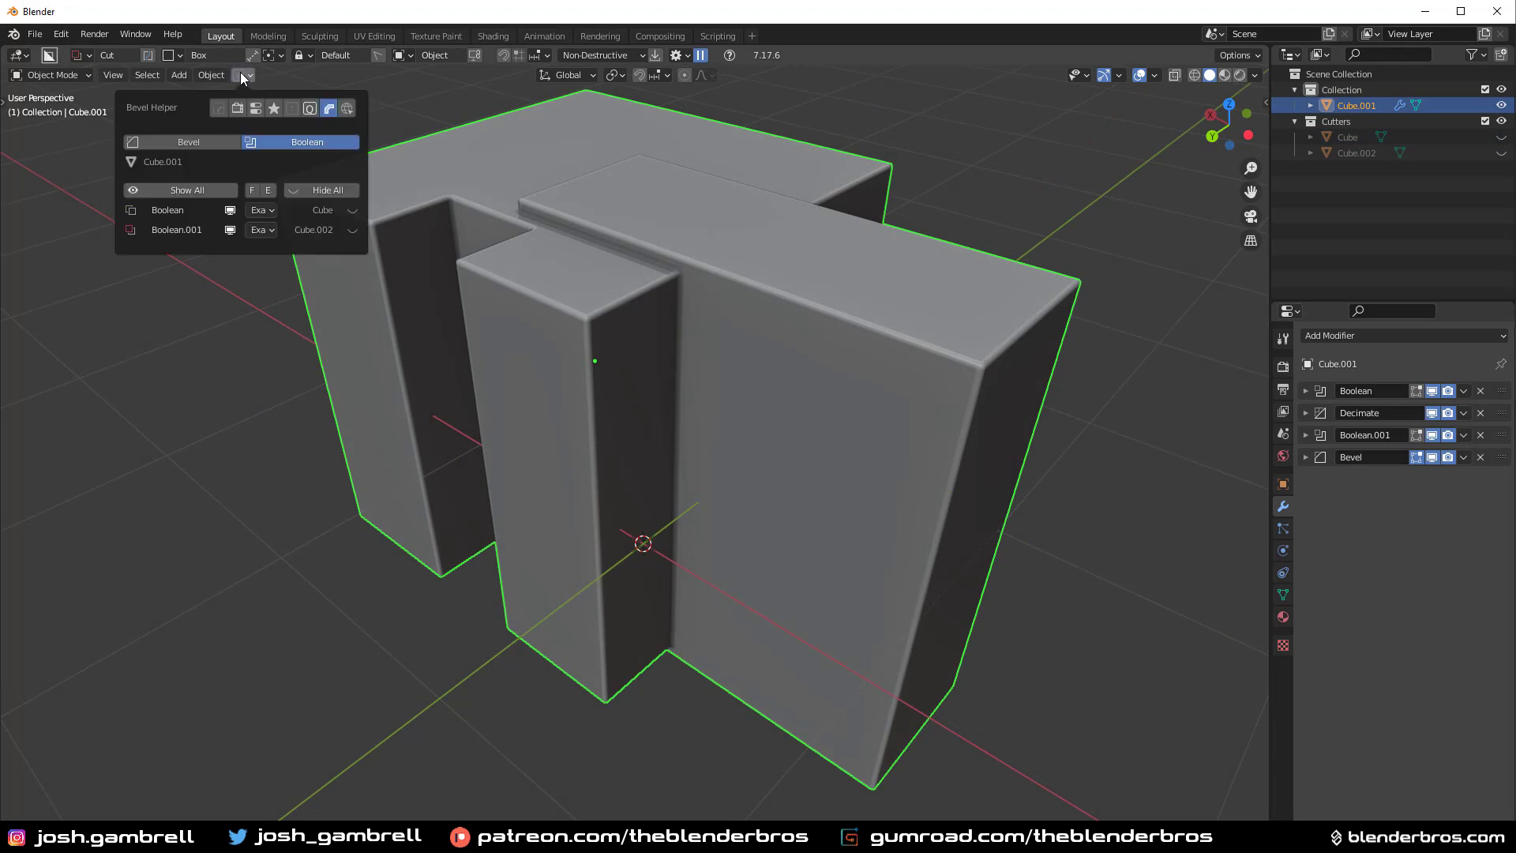
click(1307, 392)
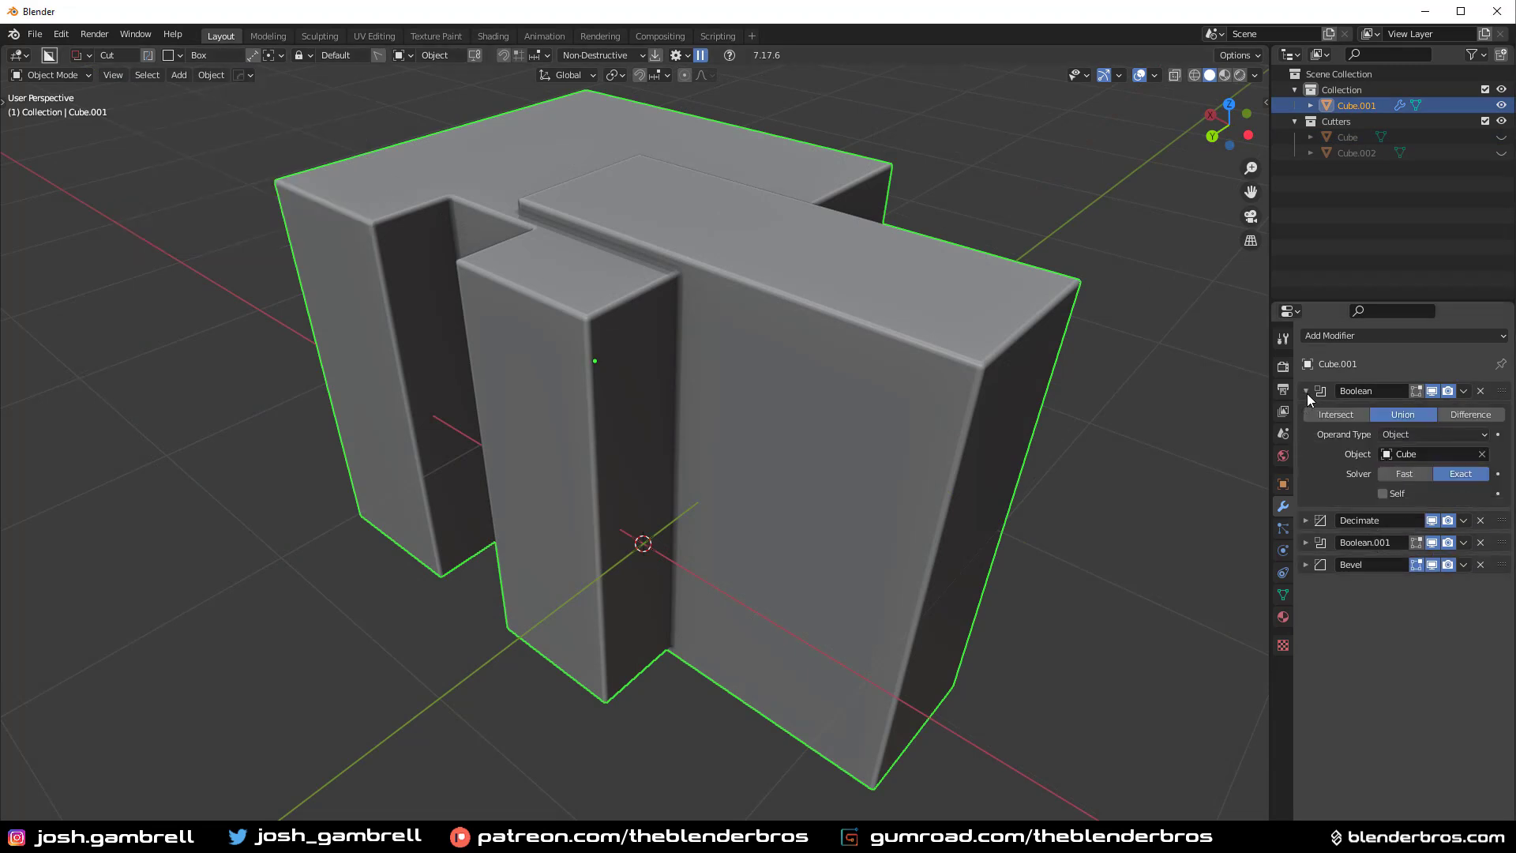